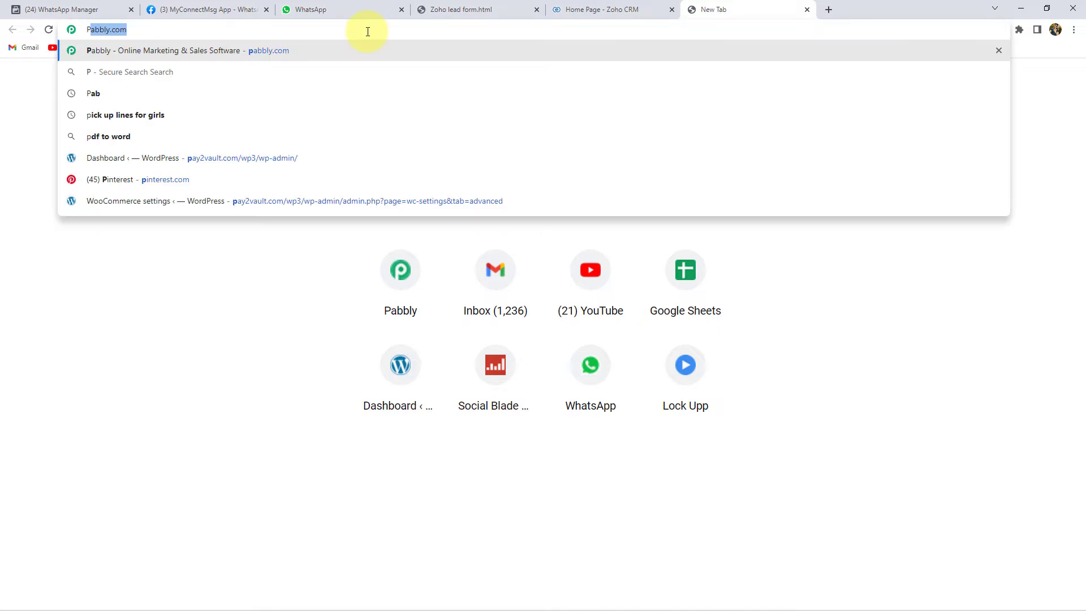
Step: Load pabbly.com, sign in, and open the Pabbly Connect dashboard with Access Now
{"action": "key", "text": "Return"}
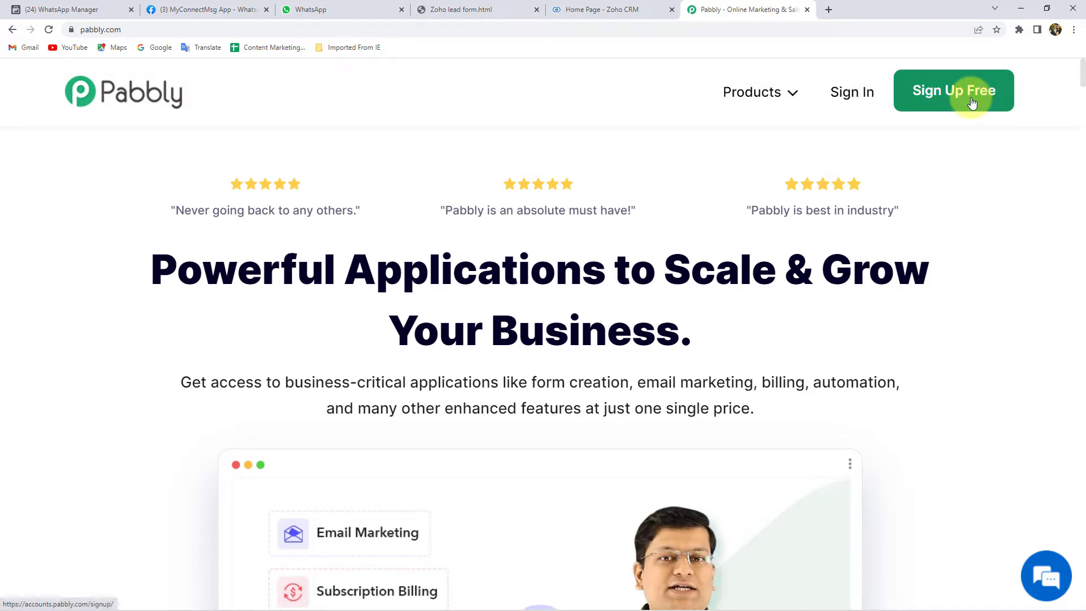
{"action": "left_click", "coordinate": [856, 92]}
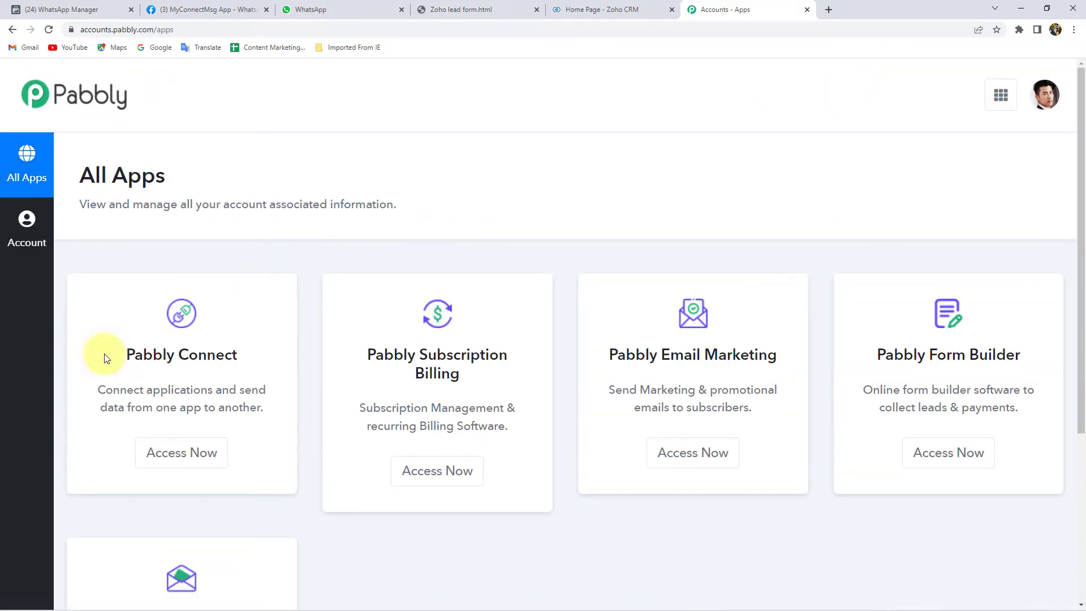
{"action": "left_click", "coordinate": [193, 460]}
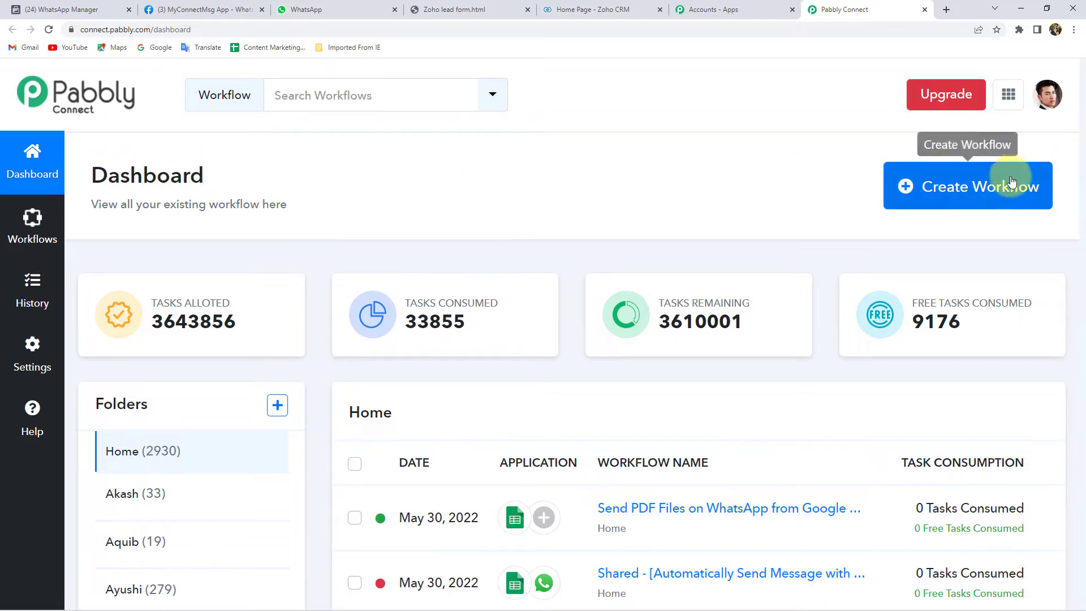
Step: Start a new workflow and name it 'Zoho CRM to WhatsApp'
{"action": "left_click", "coordinate": [993, 192]}
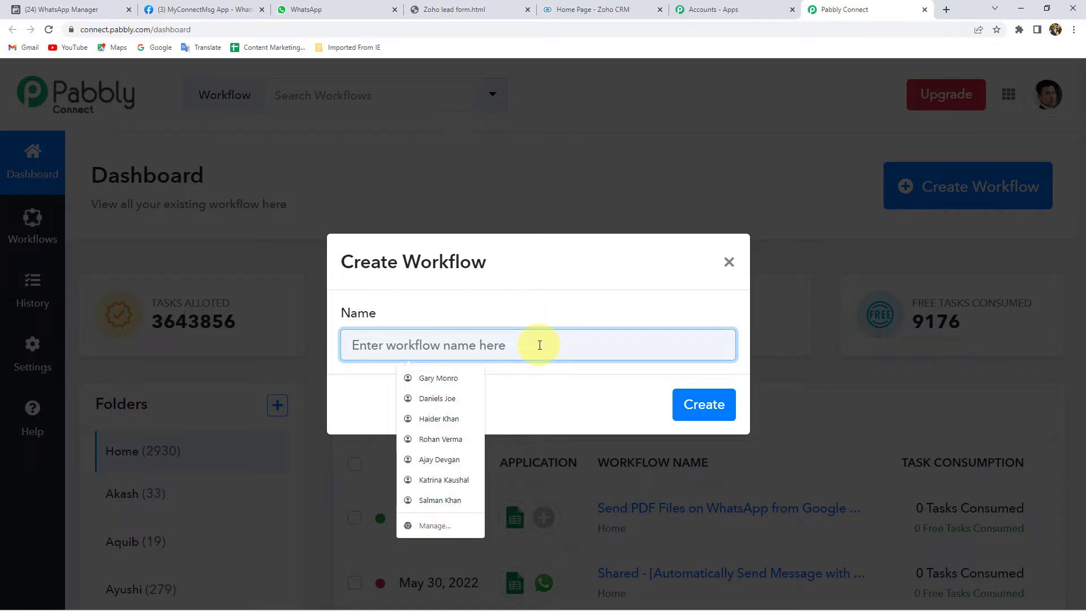
{"action": "type", "text": "Zoho CR"}
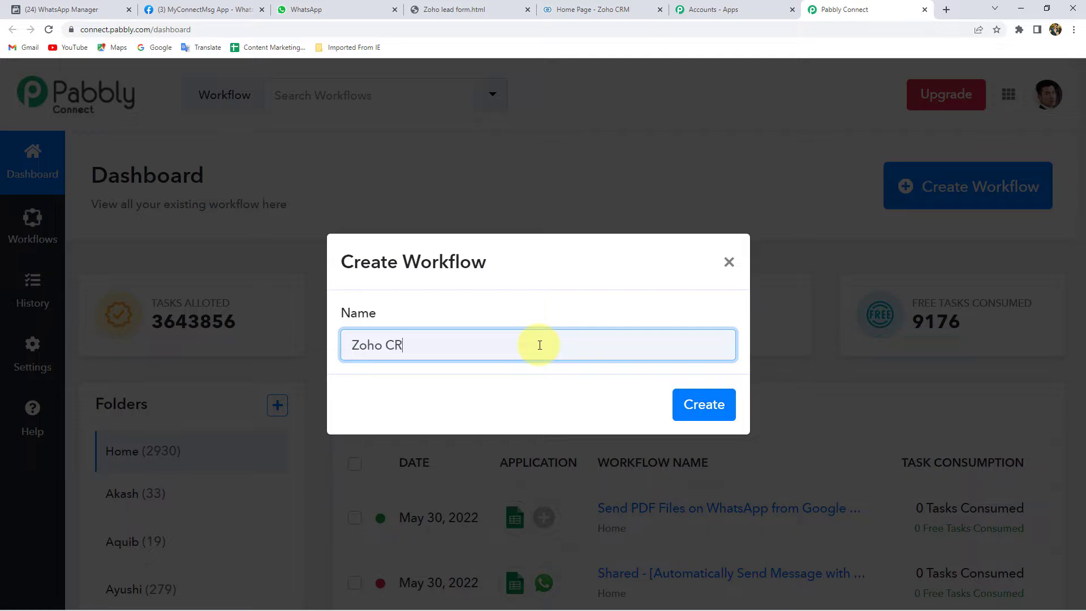
{"action": "type", "text": "M to WhatsApp"}
{"action": "key", "text": "Return"}
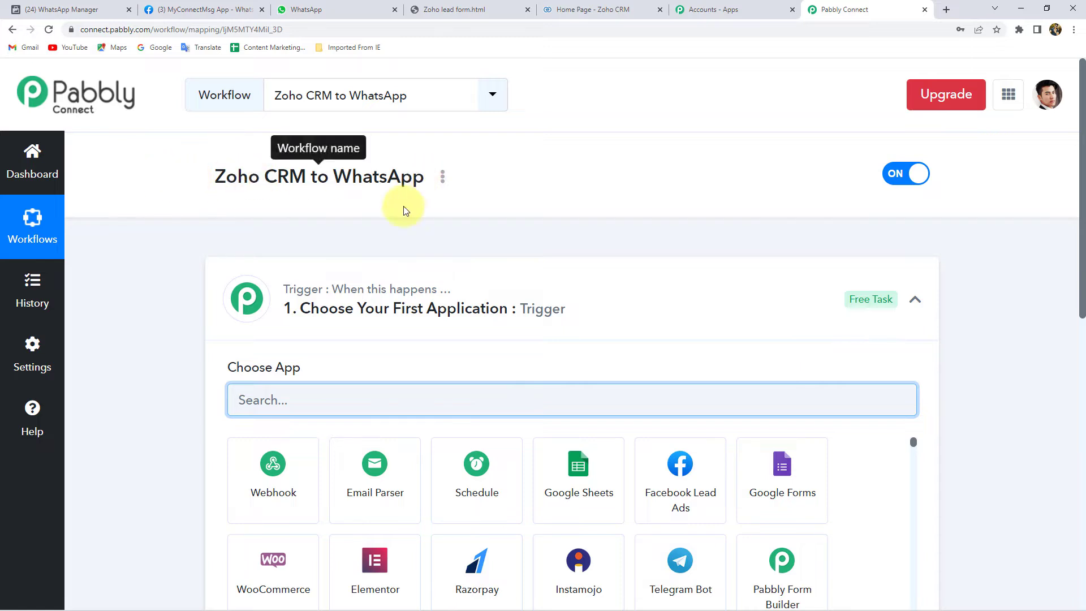
Step: Set the trigger app to Zoho CRM with the New Module Entry (Instant) event
{"action": "left_click", "coordinate": [375, 288]}
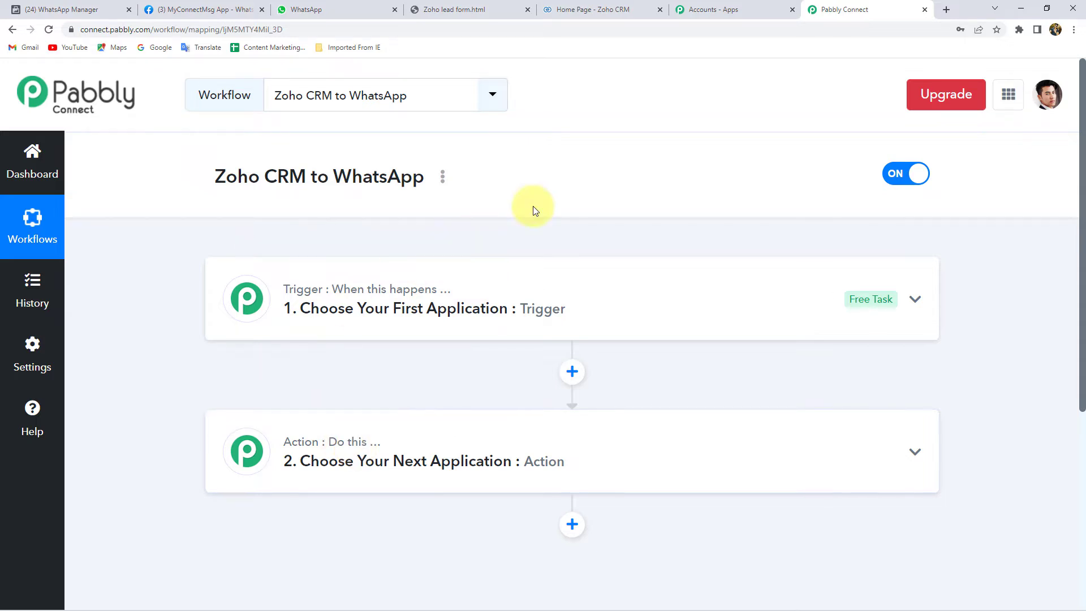
{"action": "left_click", "coordinate": [376, 304]}
{"action": "left_click", "coordinate": [312, 400]}
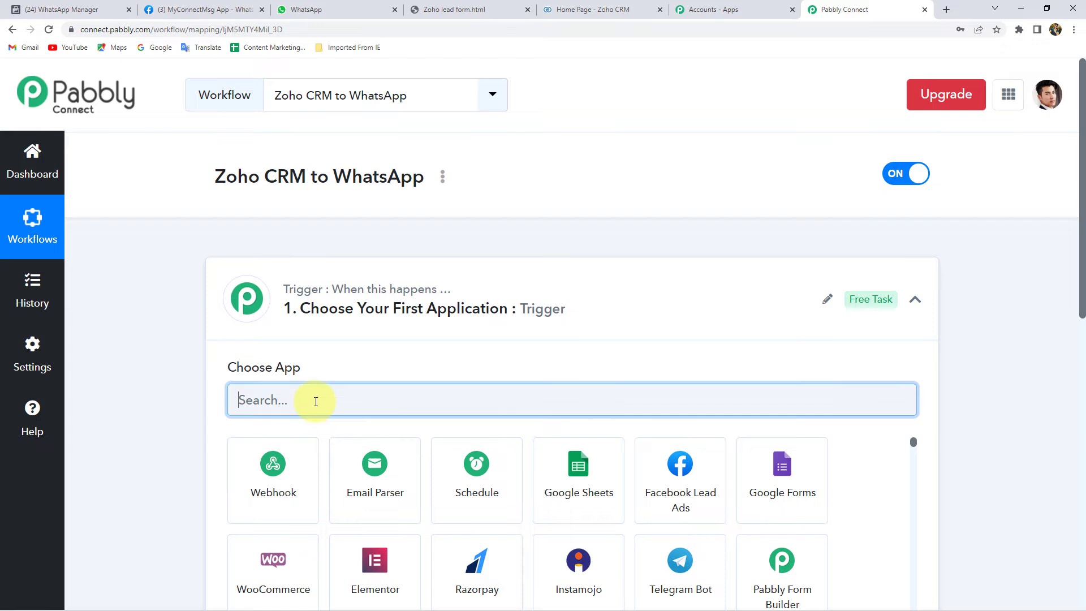
{"action": "type", "text": "Zoho"}
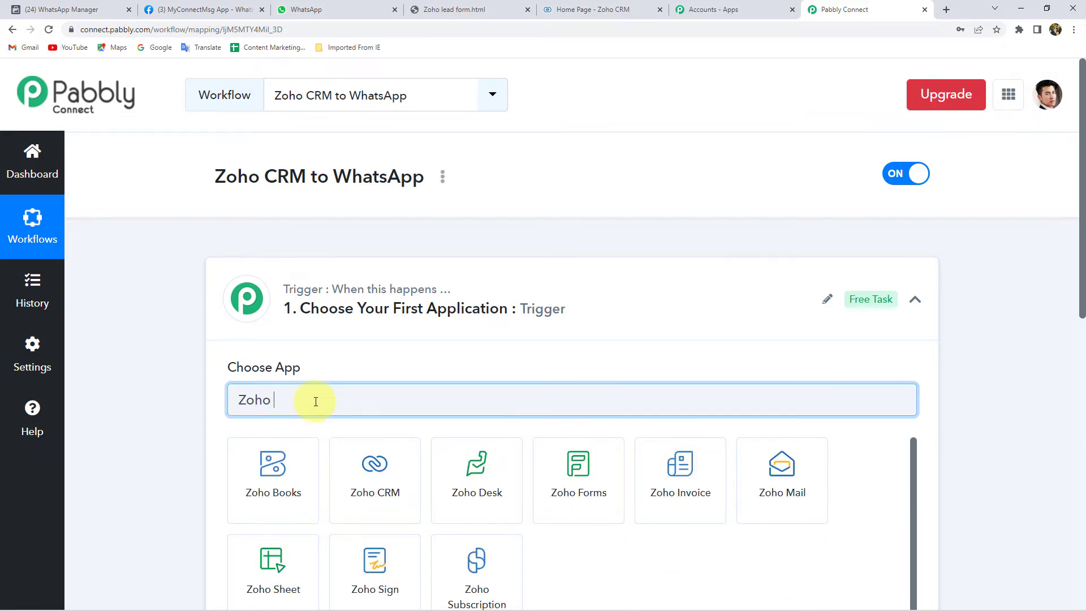
{"action": "type", "text": " c"}
{"action": "left_click", "coordinate": [271, 486]}
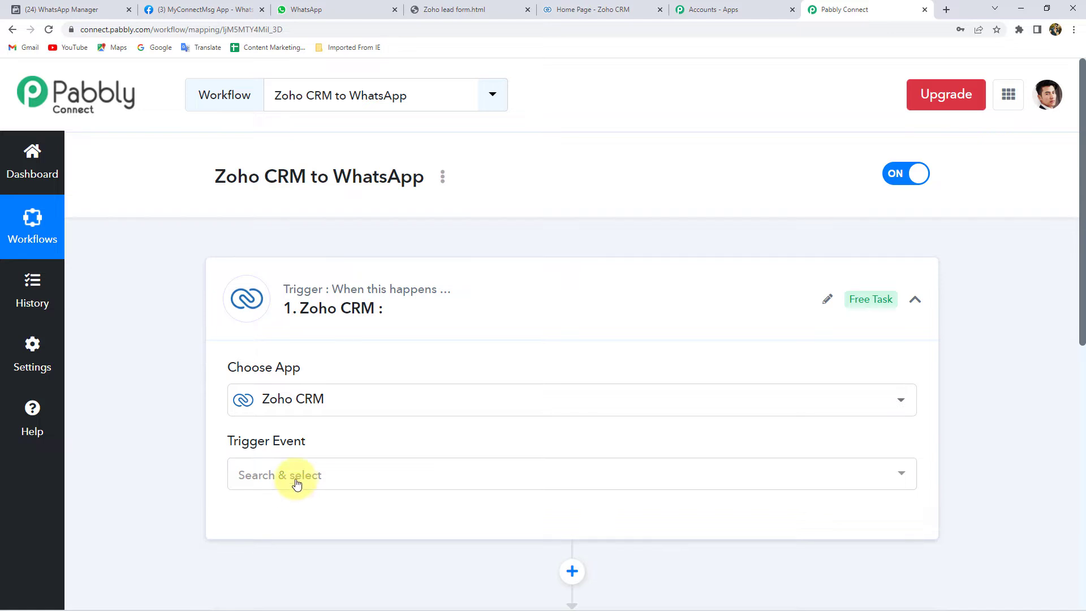
{"action": "left_click", "coordinate": [297, 479]}
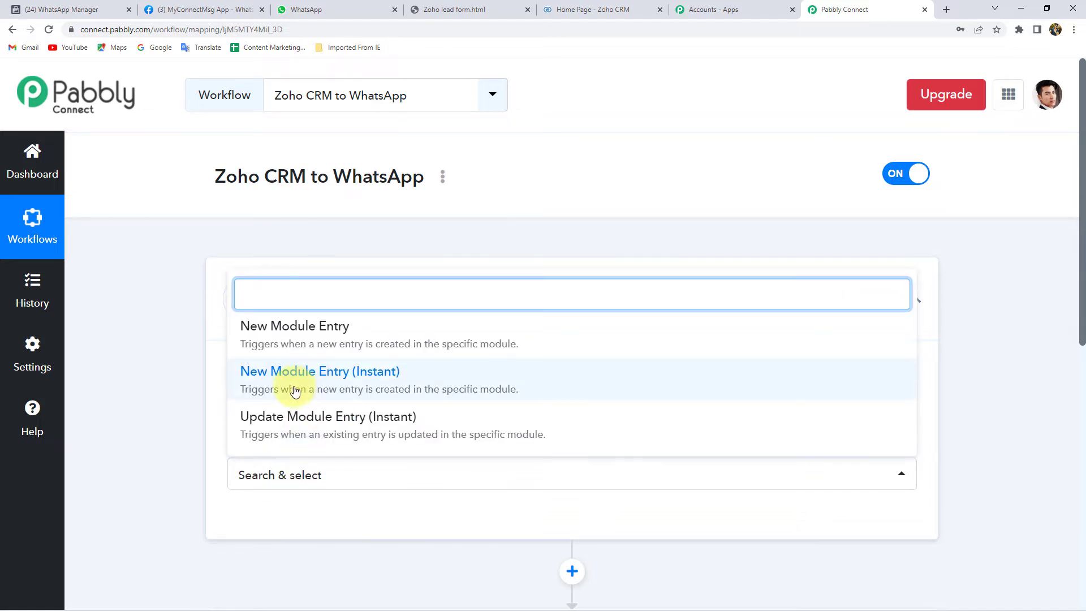
{"action": "left_click", "coordinate": [369, 385]}
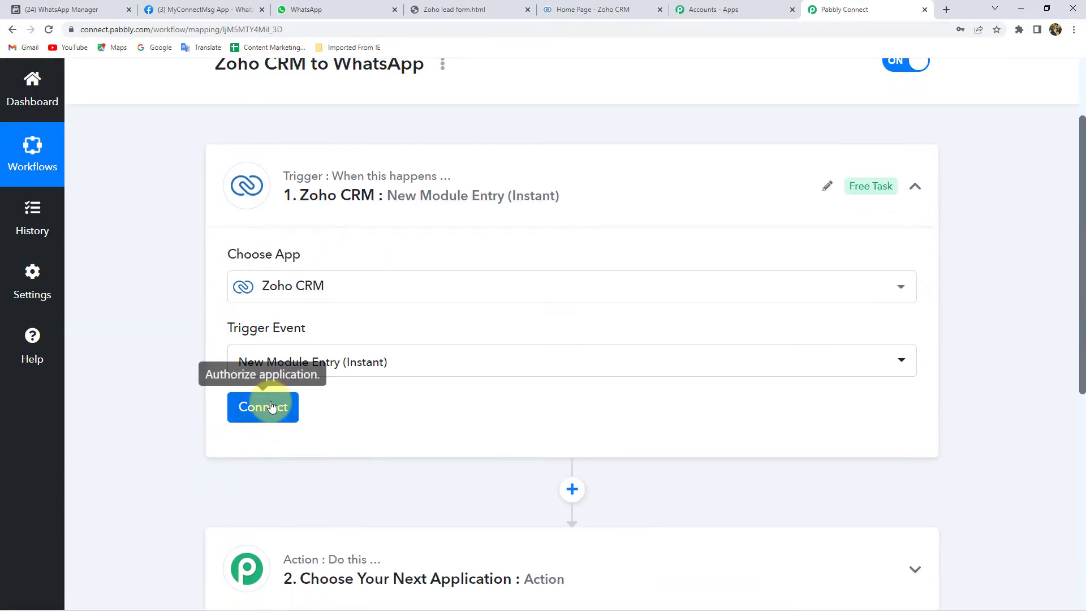
Step: Start a new Zoho CRM connection and copy the zoho.com domain from the Zoho page address
{"action": "left_click", "coordinate": [263, 406]}
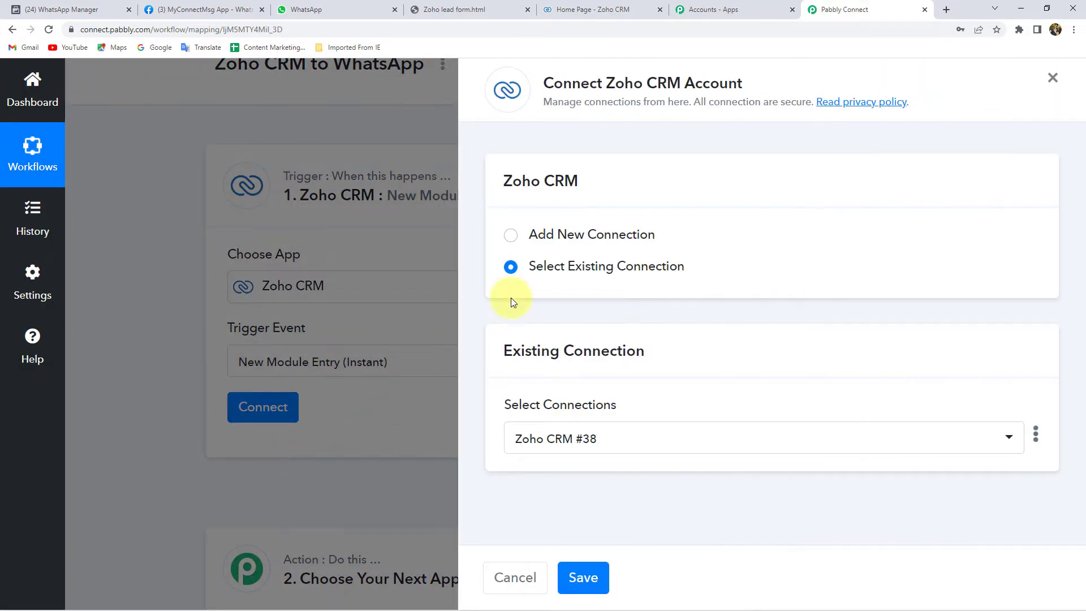
{"action": "left_click", "coordinate": [606, 235]}
{"action": "left_click", "coordinate": [604, 414]}
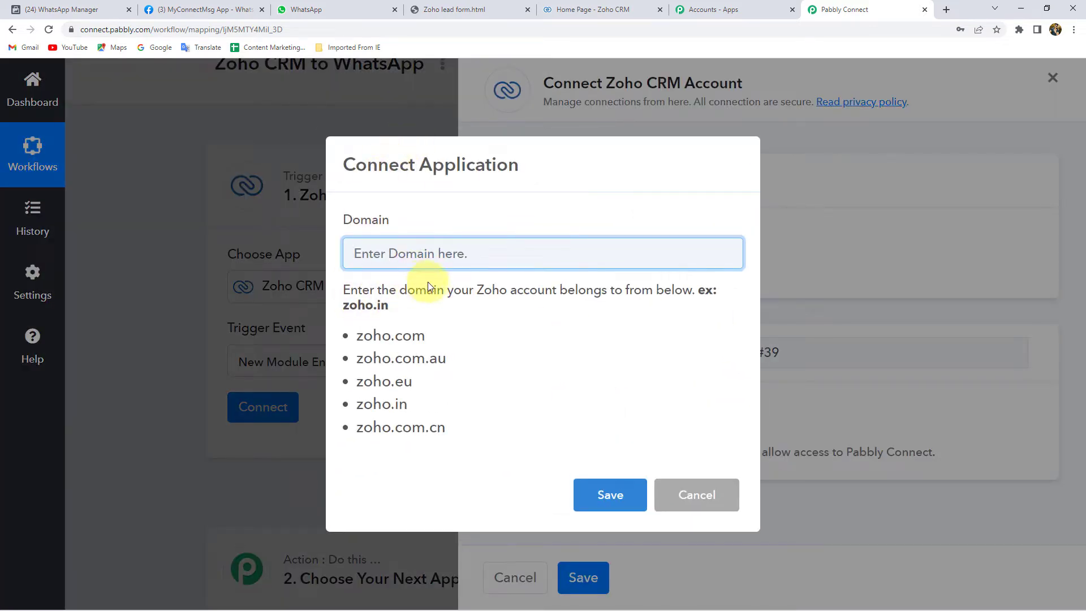
{"action": "left_click", "coordinate": [625, 13]}
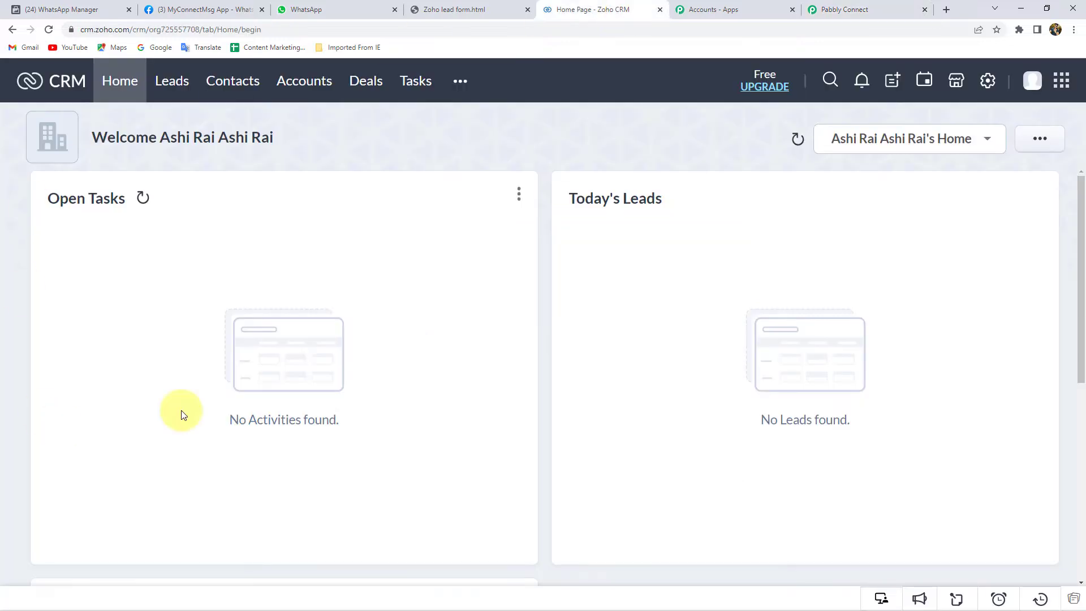
{"action": "left_click", "coordinate": [91, 32]}
{"action": "left_click", "coordinate": [90, 33]}
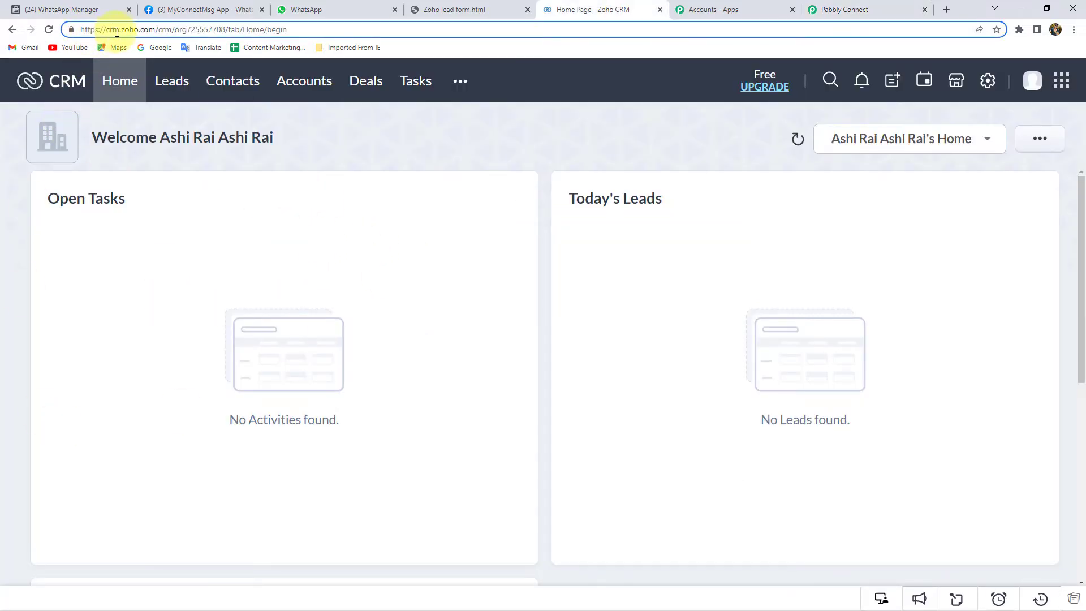
{"action": "left_click_drag", "start_coordinate": [121, 30], "coordinate": [155, 32]}
{"action": "key", "text": "ctrl+c"}
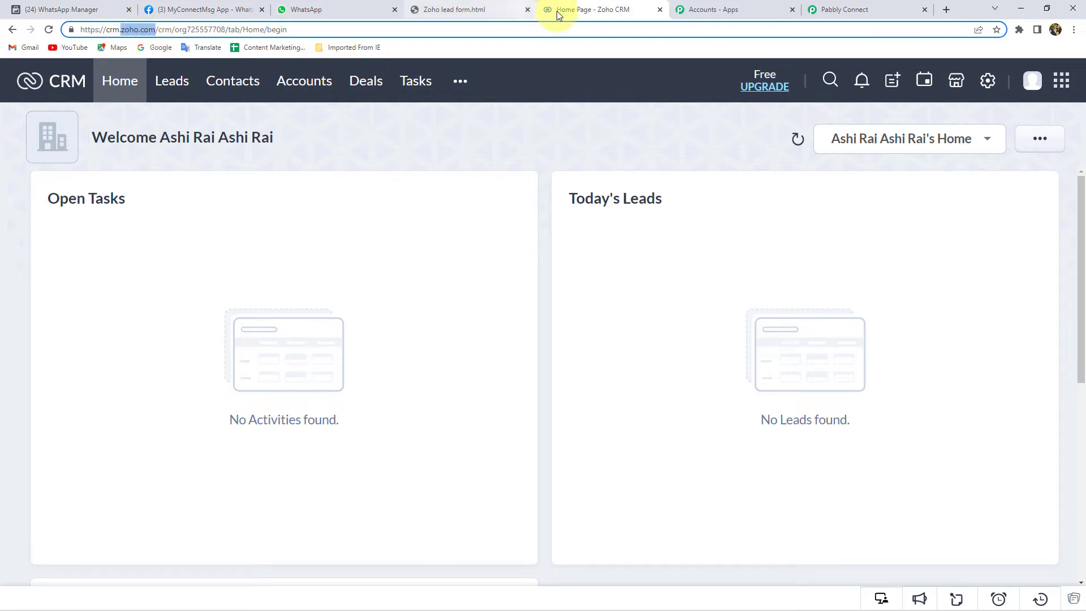
Step: Paste zoho.com into the Domain field, save, and accept Pabbly's access in Zoho
{"action": "left_click", "coordinate": [843, 7]}
{"action": "left_click", "coordinate": [387, 260]}
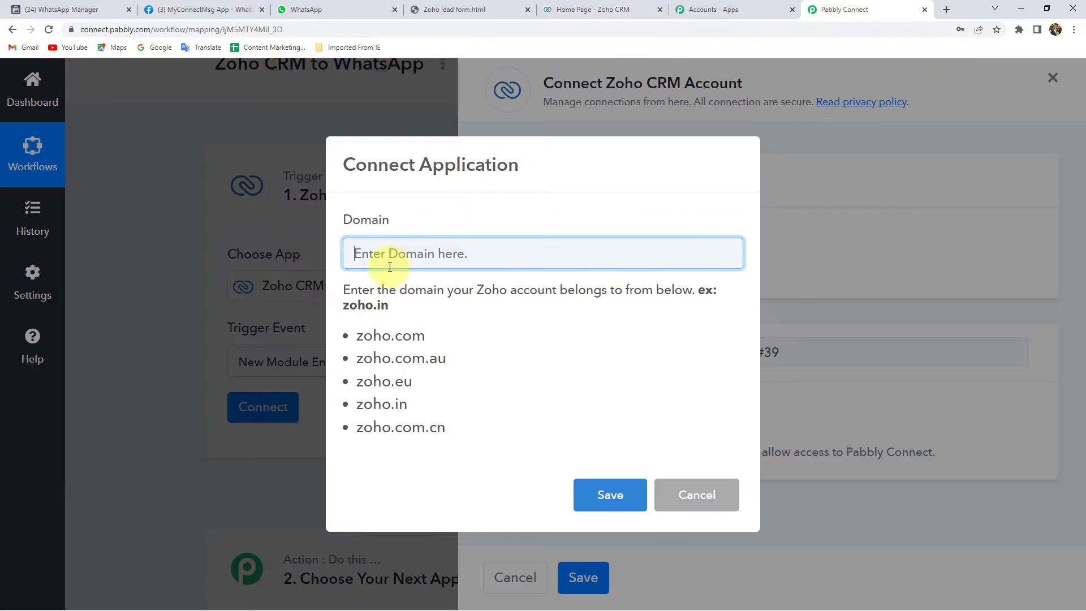
{"action": "key", "text": "ctrl+v"}
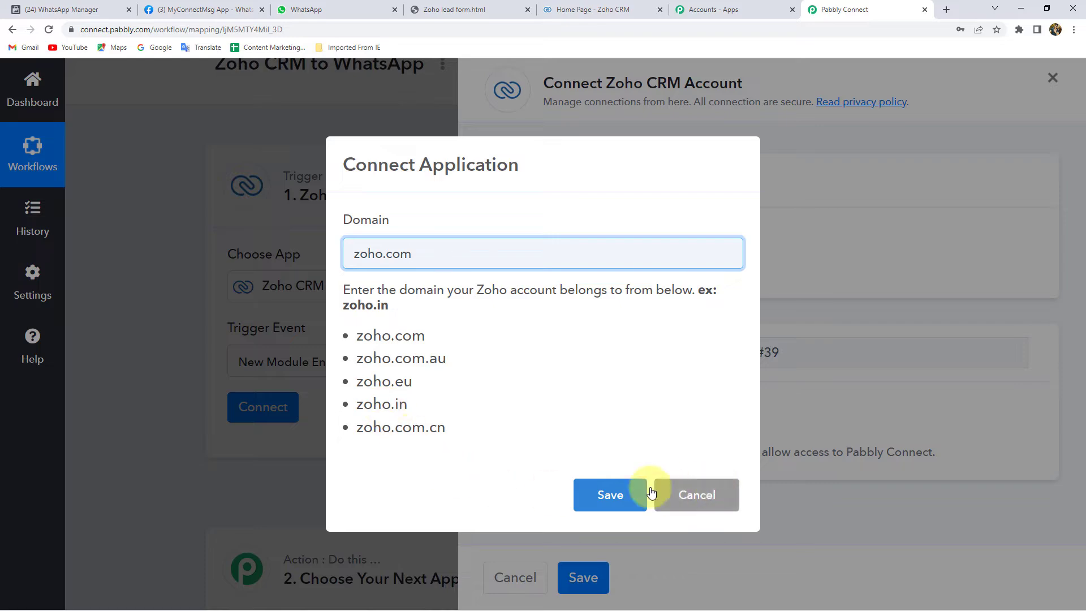
{"action": "left_click", "coordinate": [613, 497]}
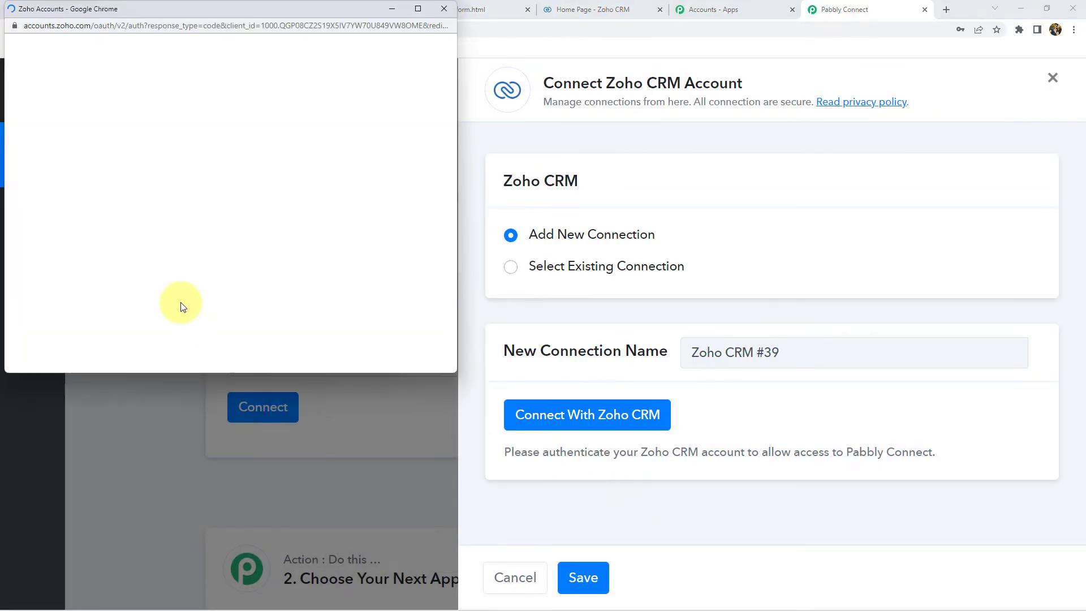
{"action": "scroll", "coordinate": [226, 271], "scroll_direction": "down", "scroll_amount": 3}
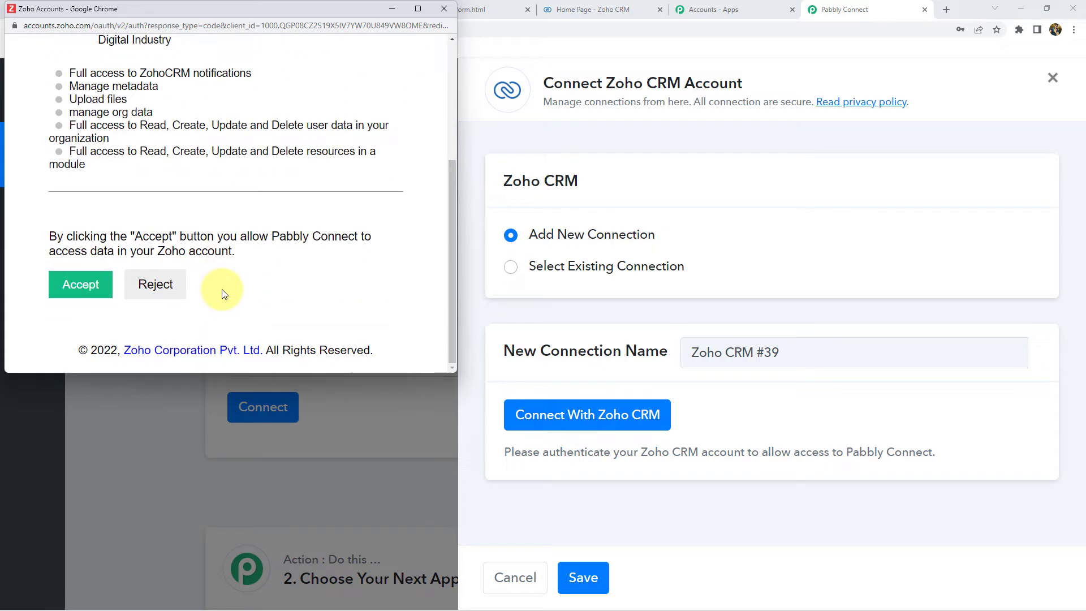
{"action": "left_click", "coordinate": [70, 292]}
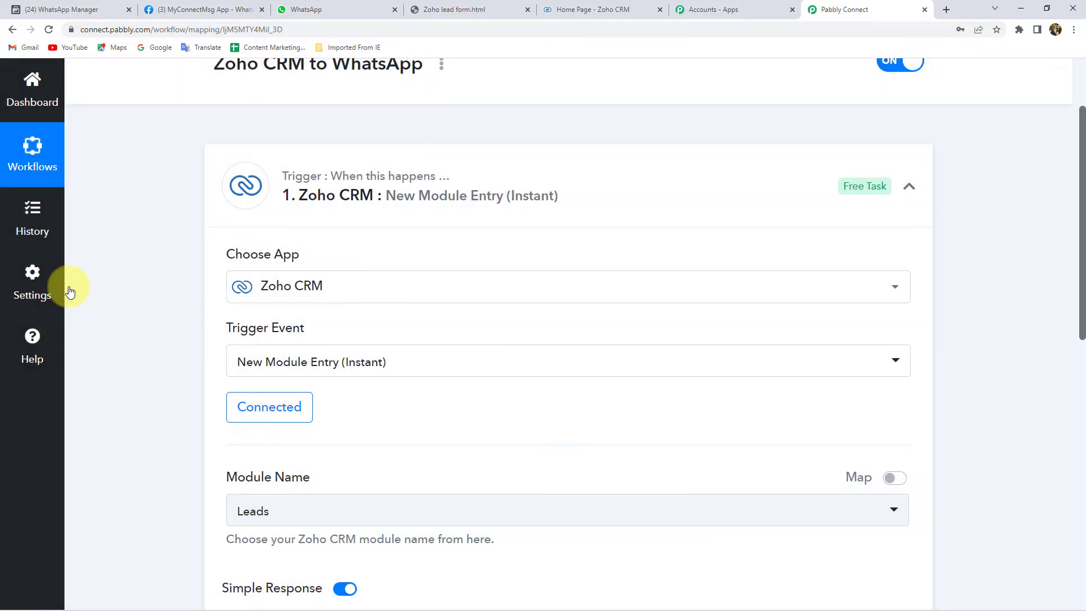
Step: Keep Leads as the Zoho CRM module and save the trigger, sending a test request
{"action": "scroll", "coordinate": [260, 475], "scroll_direction": "down", "scroll_amount": 2}
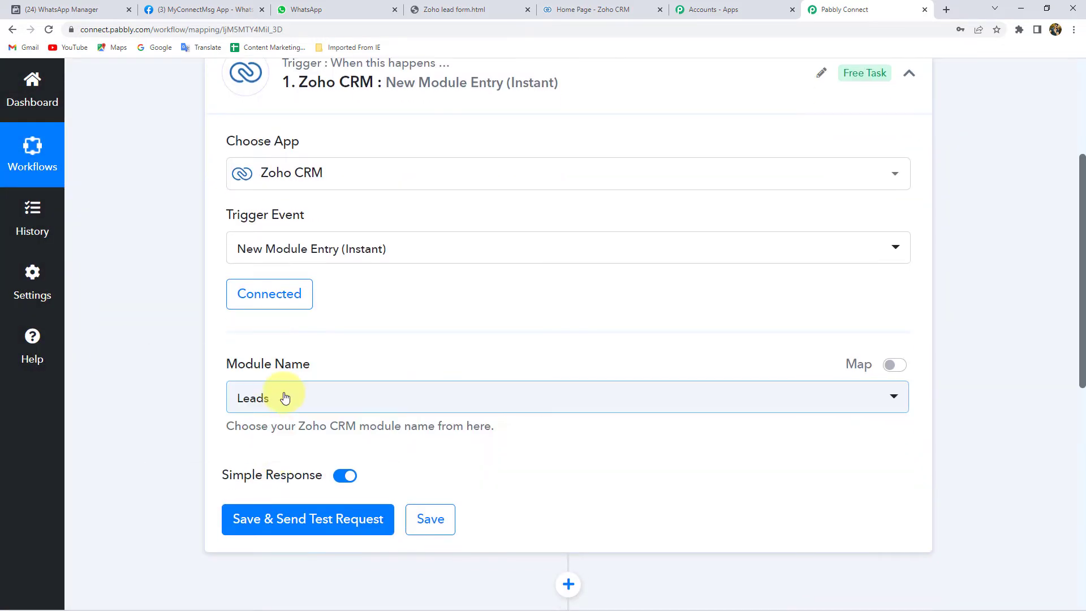
{"action": "left_click", "coordinate": [283, 400]}
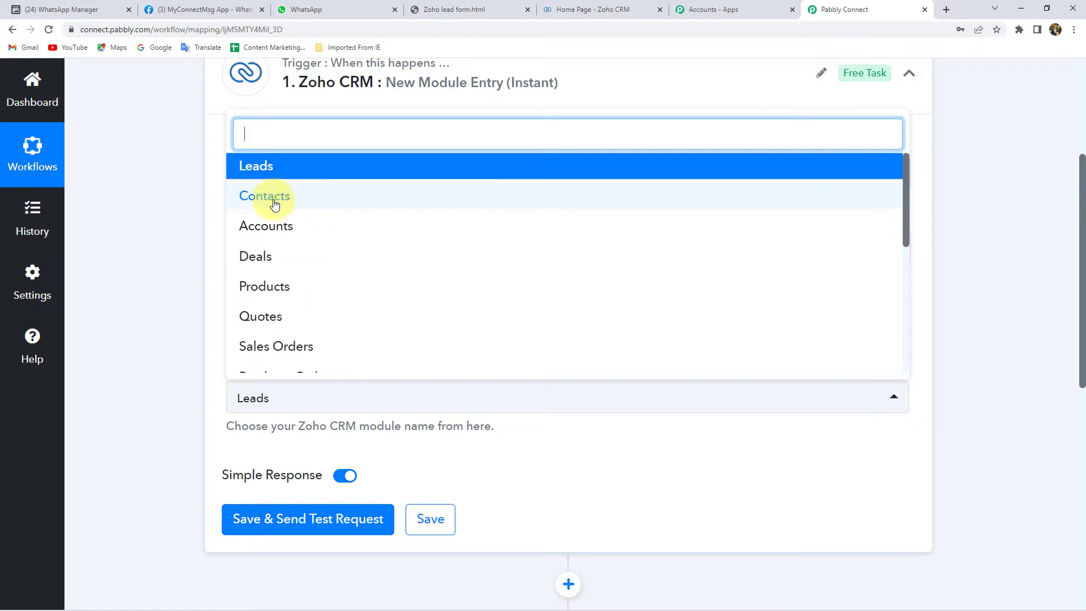
{"action": "scroll", "coordinate": [261, 285], "scroll_direction": "down", "scroll_amount": 2}
{"action": "scroll", "coordinate": [266, 292], "scroll_direction": "up", "scroll_amount": 2}
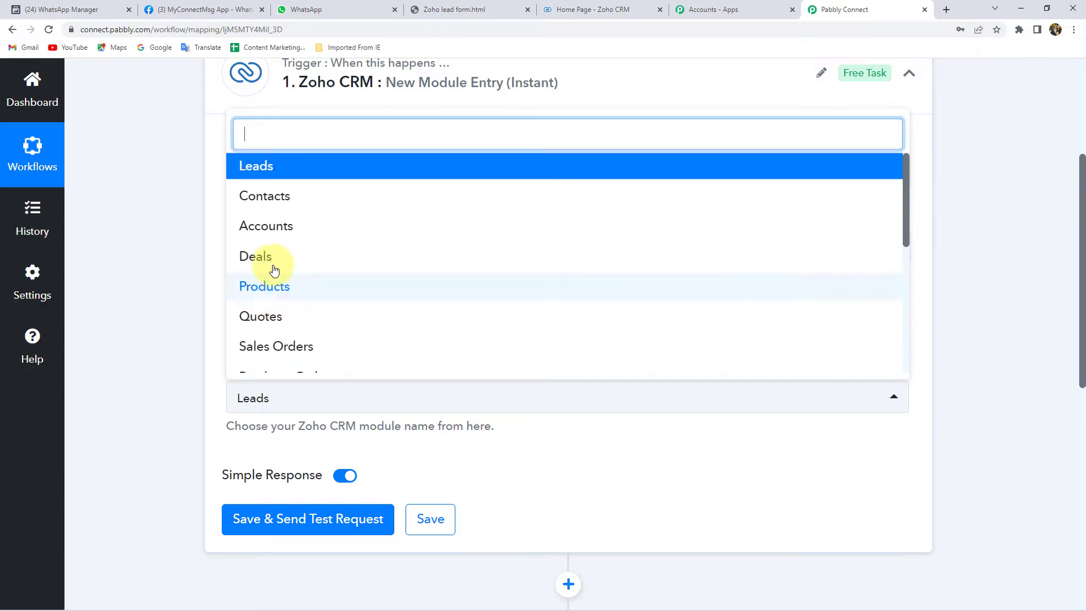
{"action": "left_click", "coordinate": [273, 171]}
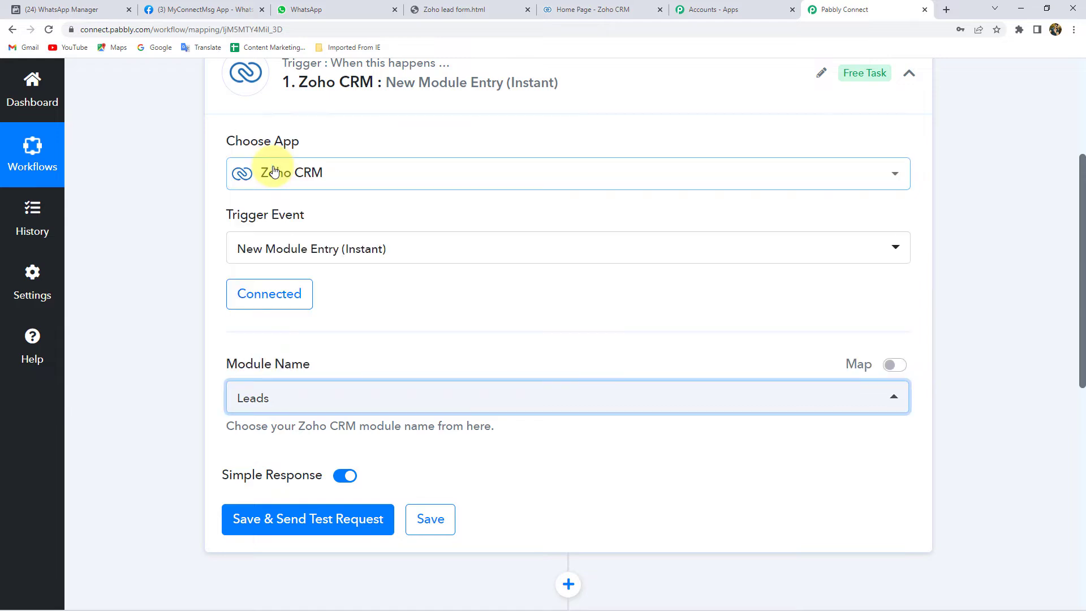
{"action": "left_click", "coordinate": [315, 516]}
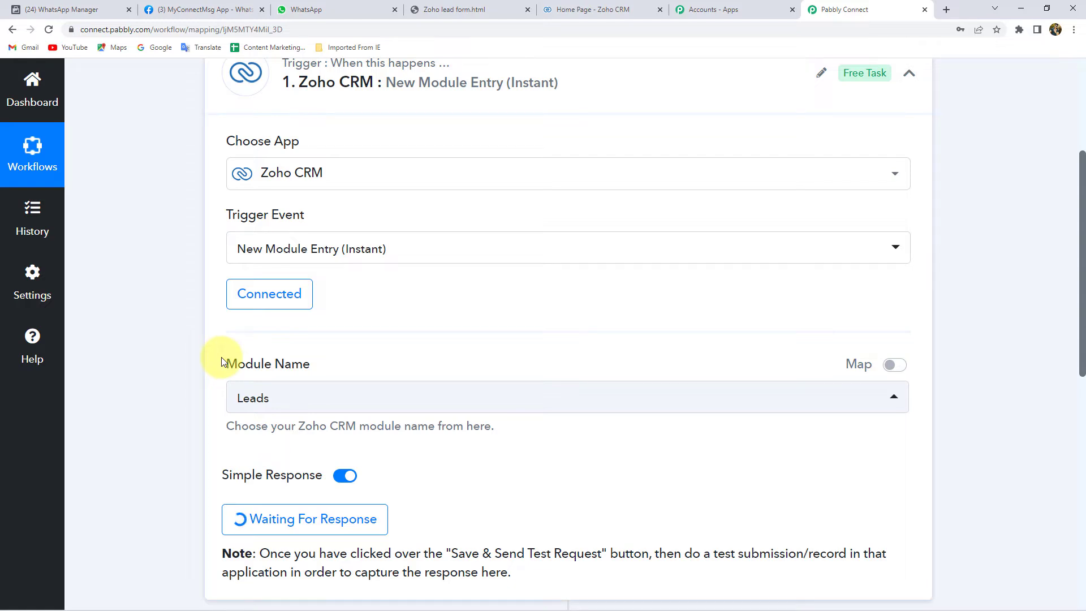
Step: Check the Zoho lead form page, then switch to the 'Home Page - Zoho CRM' tab
{"action": "left_click", "coordinate": [447, 10]}
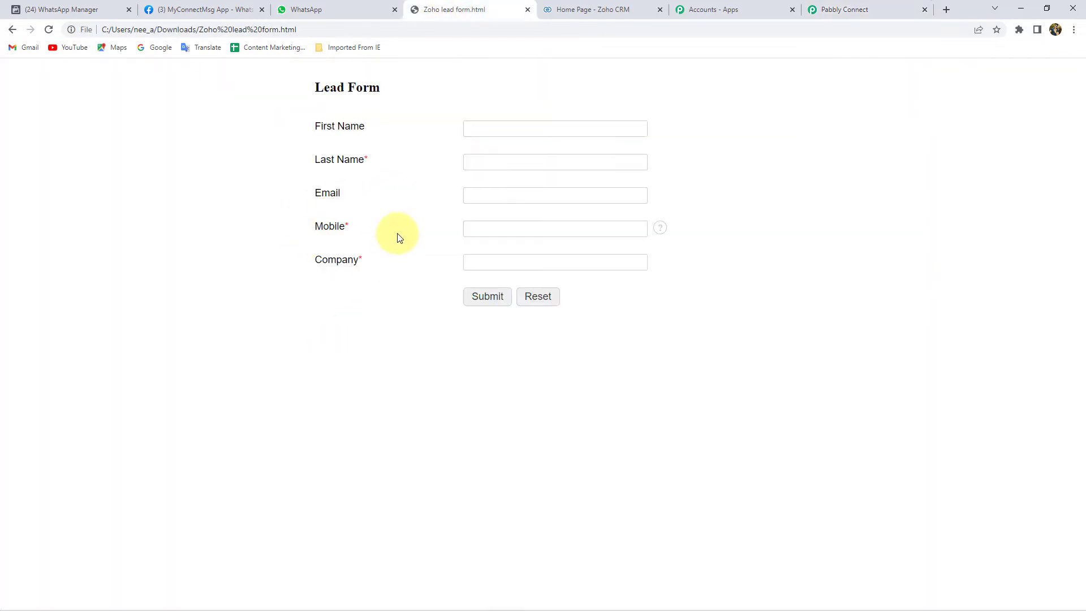
{"action": "left_click_drag", "start_coordinate": [315, 88], "coordinate": [380, 90]}
{"action": "left_click", "coordinate": [358, 89]}
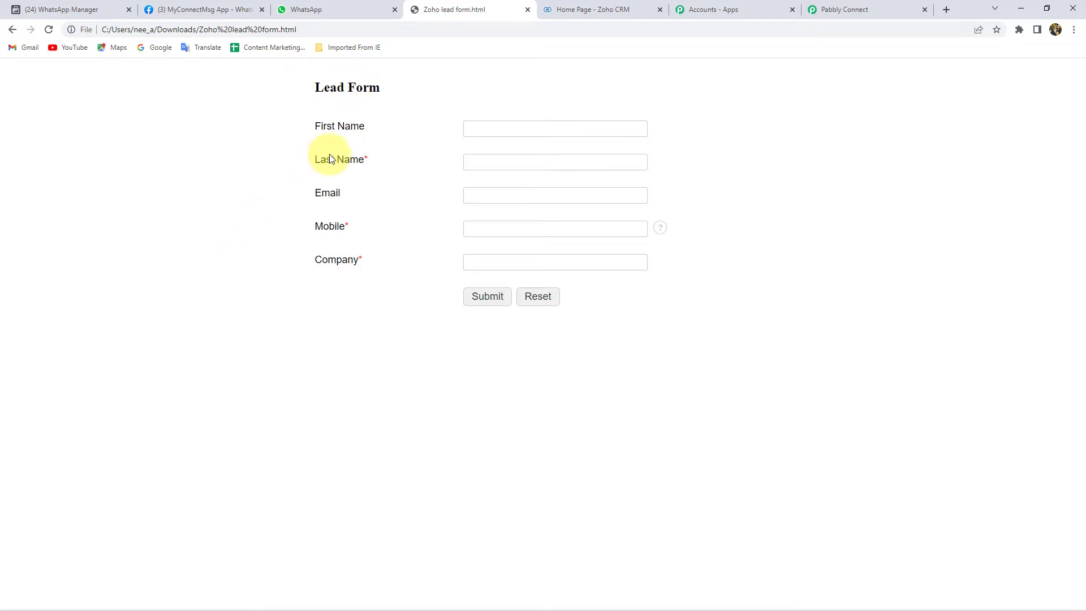
{"action": "left_click", "coordinate": [584, 10]}
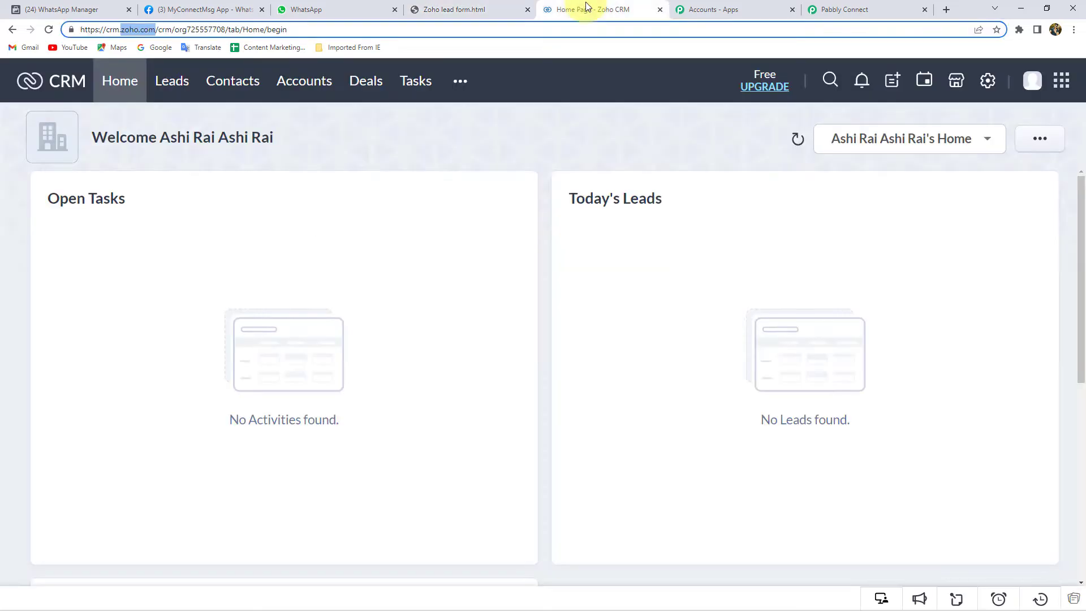
Step: Open Zoho CRM Leads (2 records), then return to the lead form's First Name field
{"action": "left_click", "coordinate": [173, 83]}
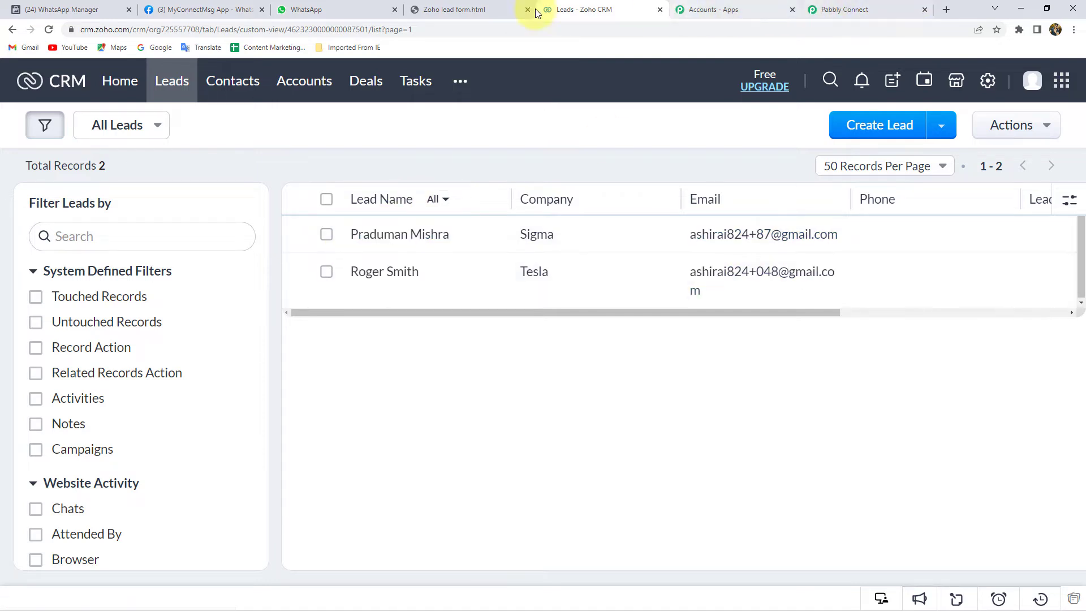
{"action": "left_click", "coordinate": [445, 11]}
{"action": "left_click", "coordinate": [501, 126]}
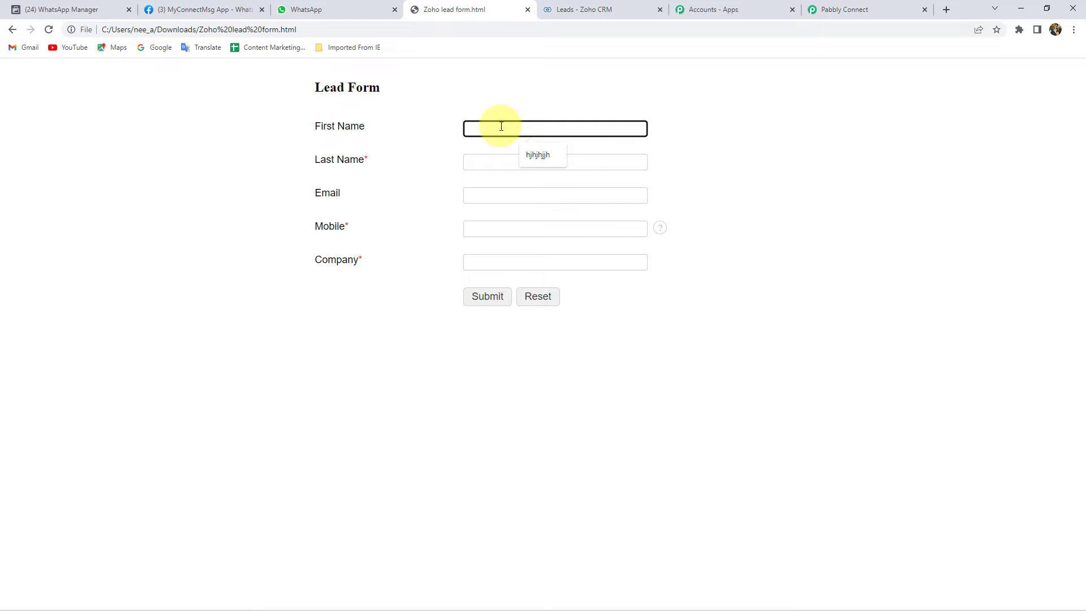
Step: Enter the lead's first and last name, e-mail, mobile number and company 'Pabbly', then submit
{"action": "left_click", "coordinate": [481, 165]}
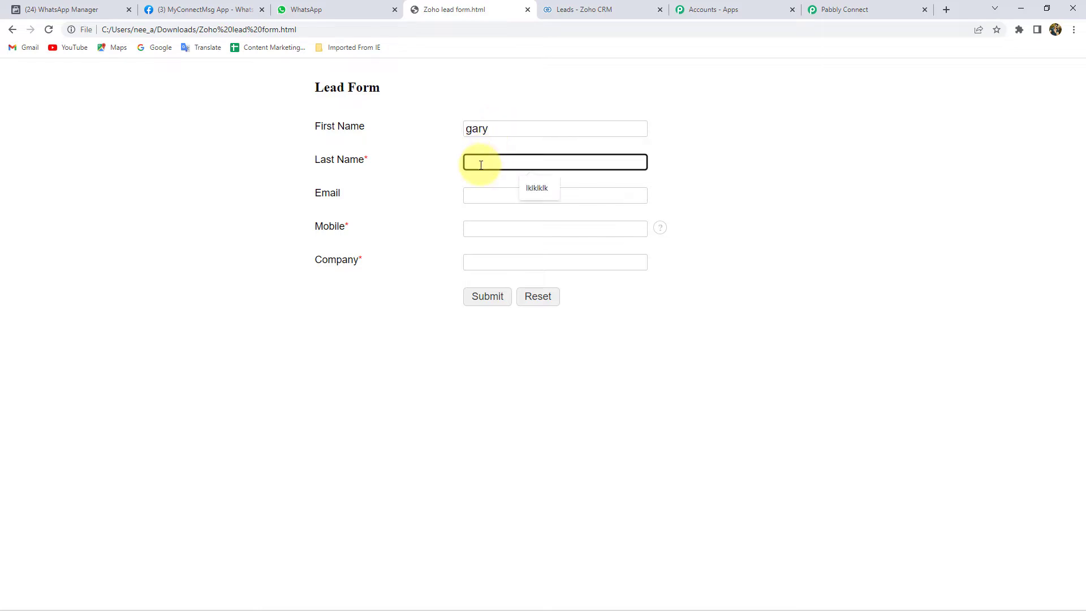
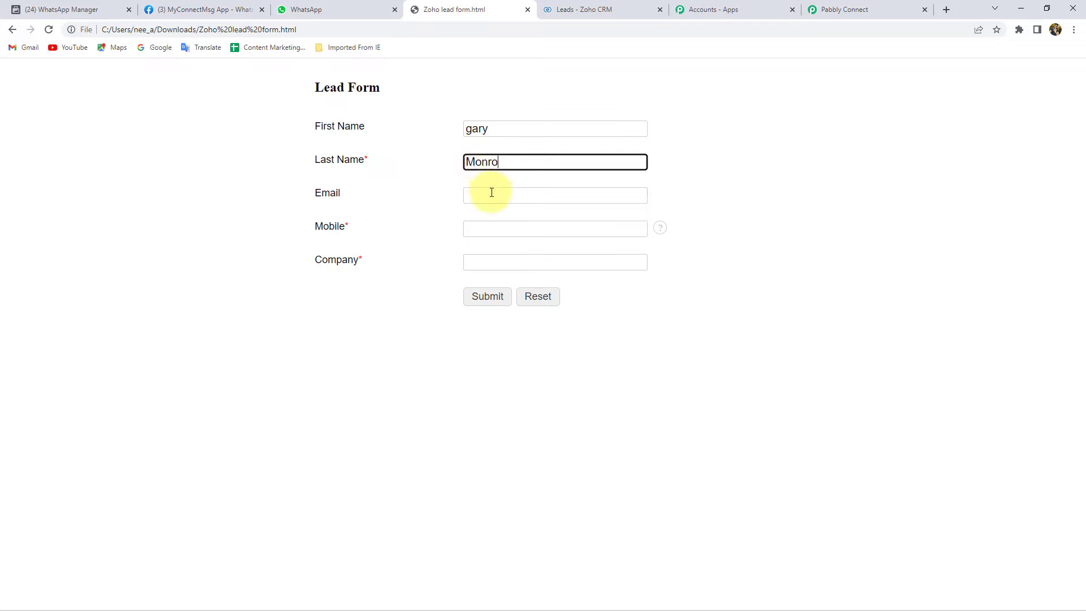
{"action": "left_click", "coordinate": [491, 192]}
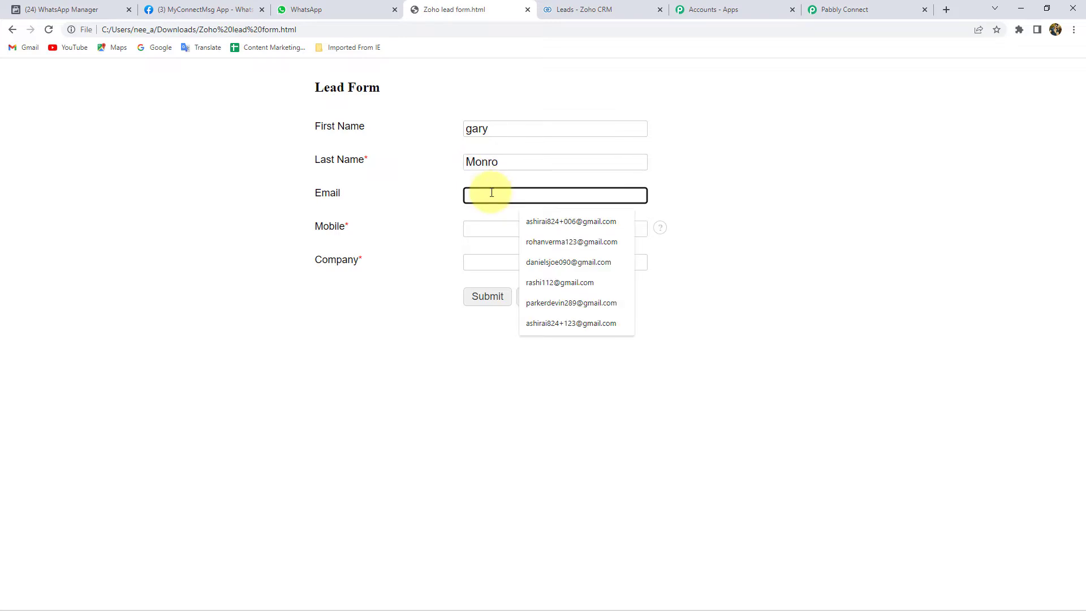
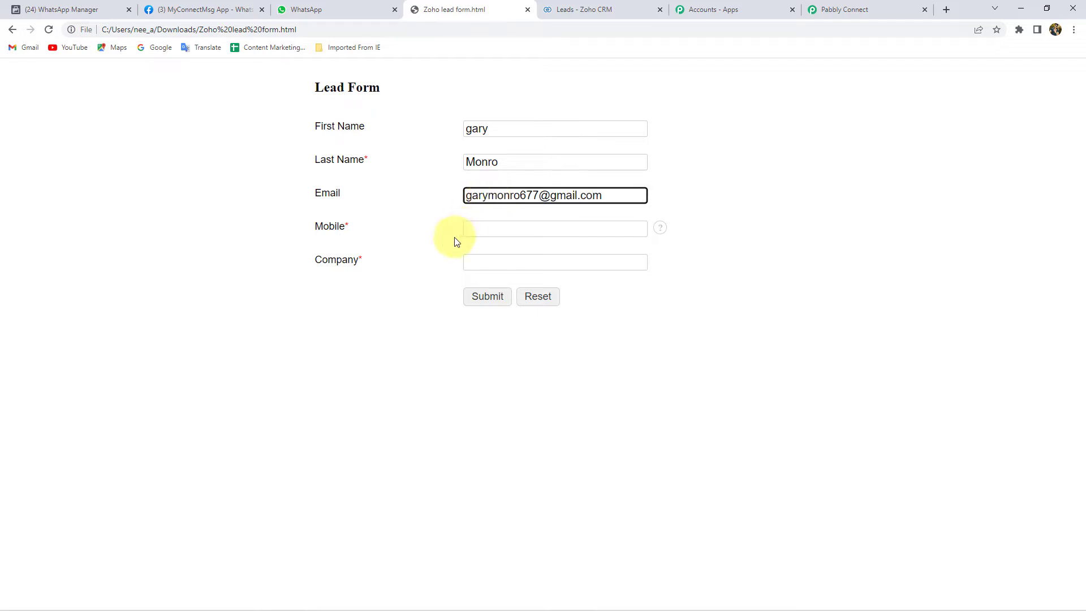
{"action": "left_click", "coordinate": [477, 230]}
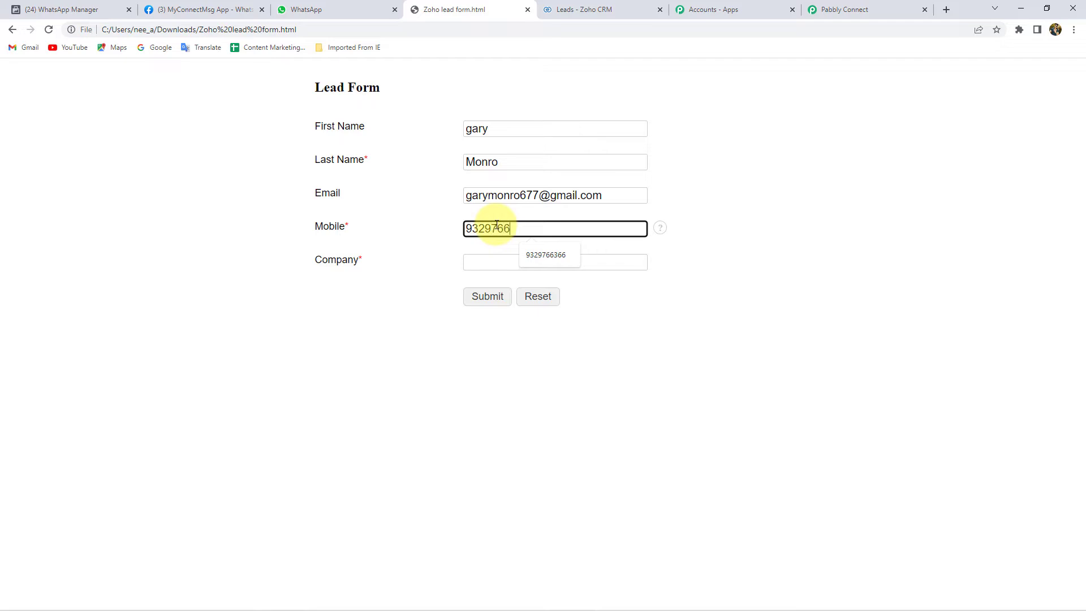
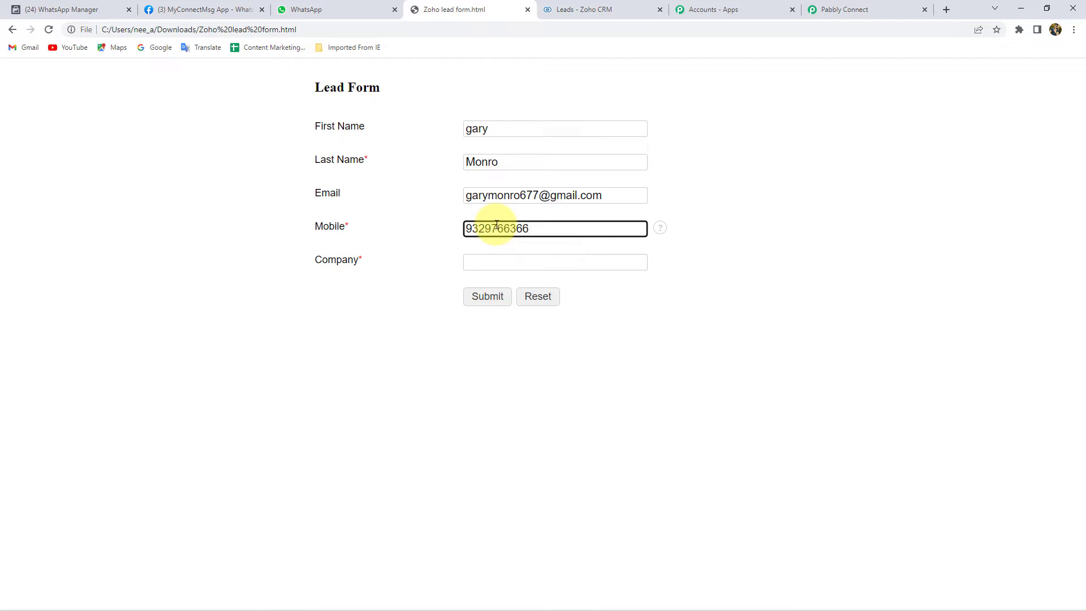
{"action": "left_click", "coordinate": [483, 263]}
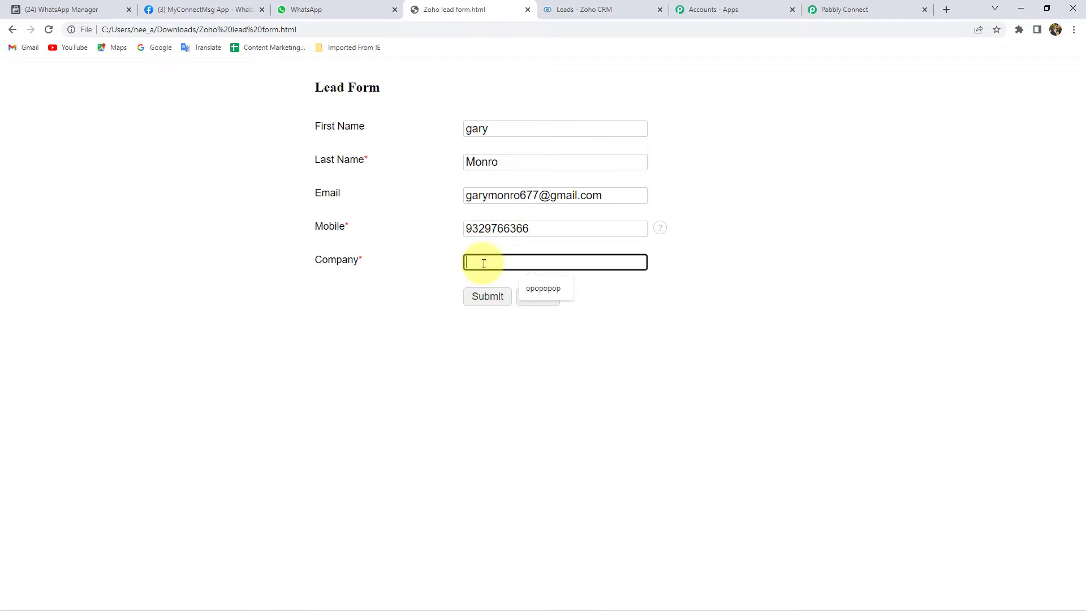
{"action": "type", "text": "Pabbl"}
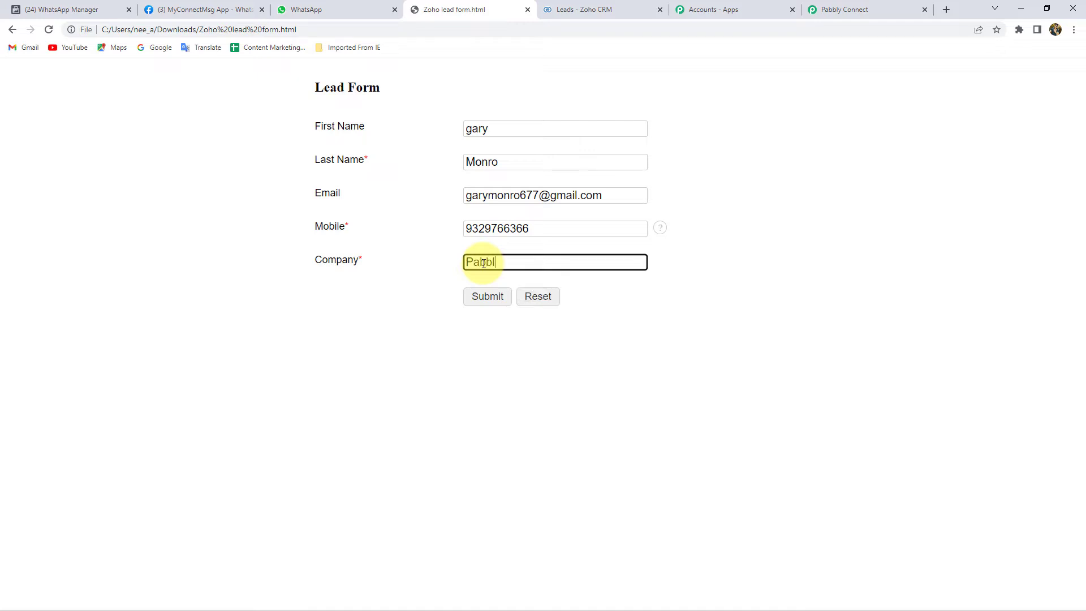
{"action": "type", "text": "y"}
{"action": "left_click", "coordinate": [490, 302]}
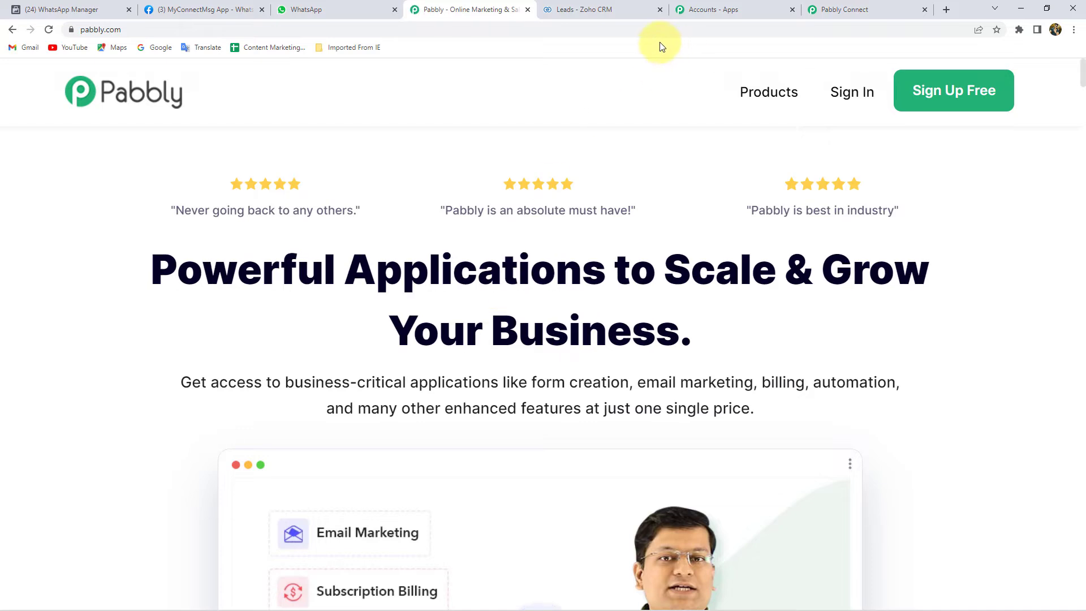
Step: Reload Zoho CRM Leads, open the new Pabbly lead to check its mobile number, and go back
{"action": "left_click", "coordinate": [575, 11]}
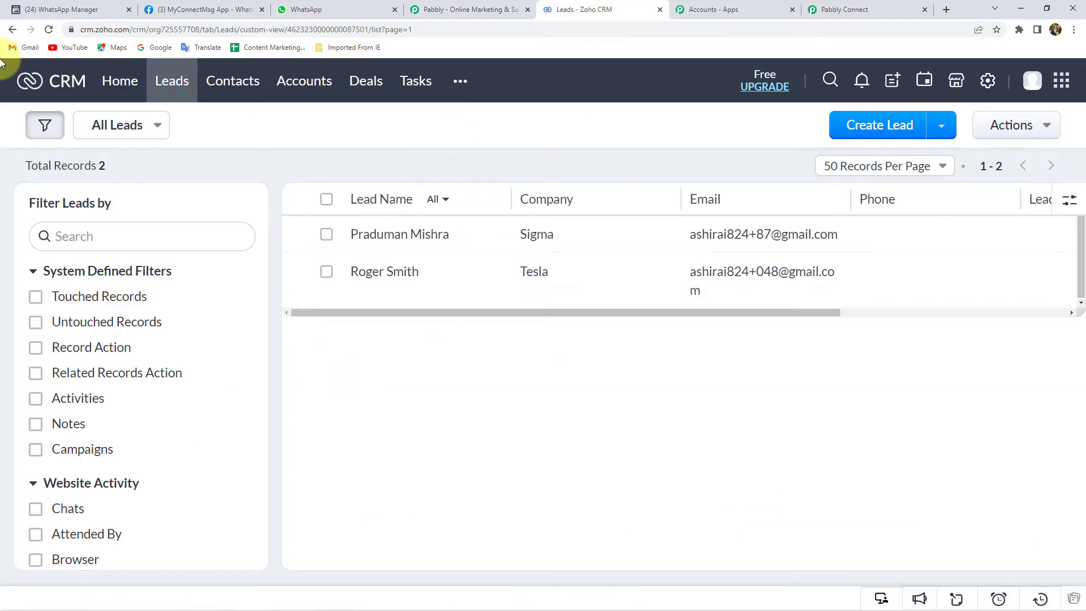
{"action": "left_click", "coordinate": [50, 31]}
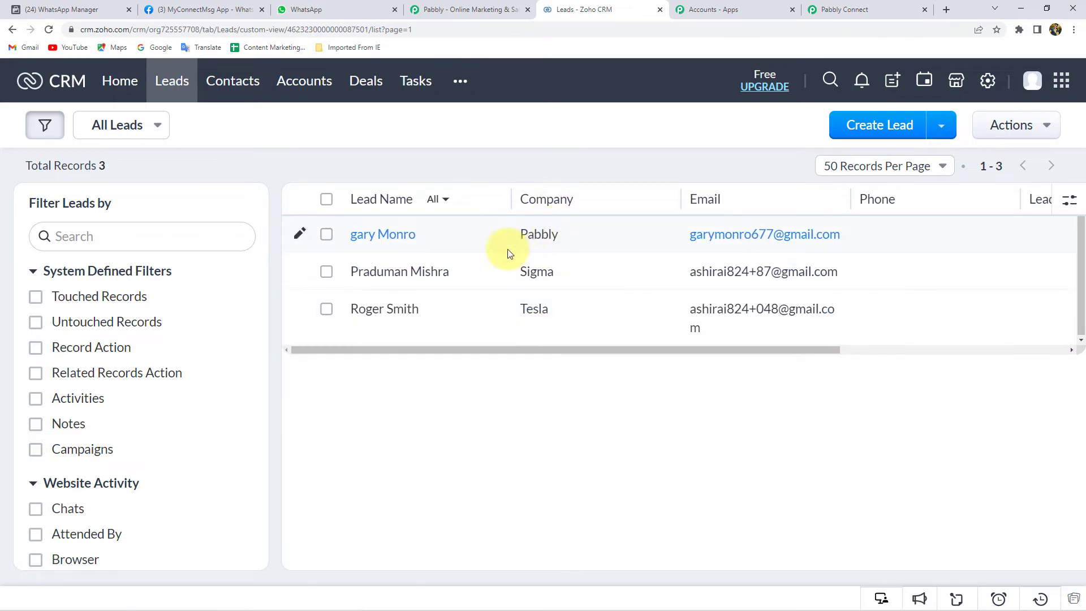
{"action": "double_click", "coordinate": [536, 233]}
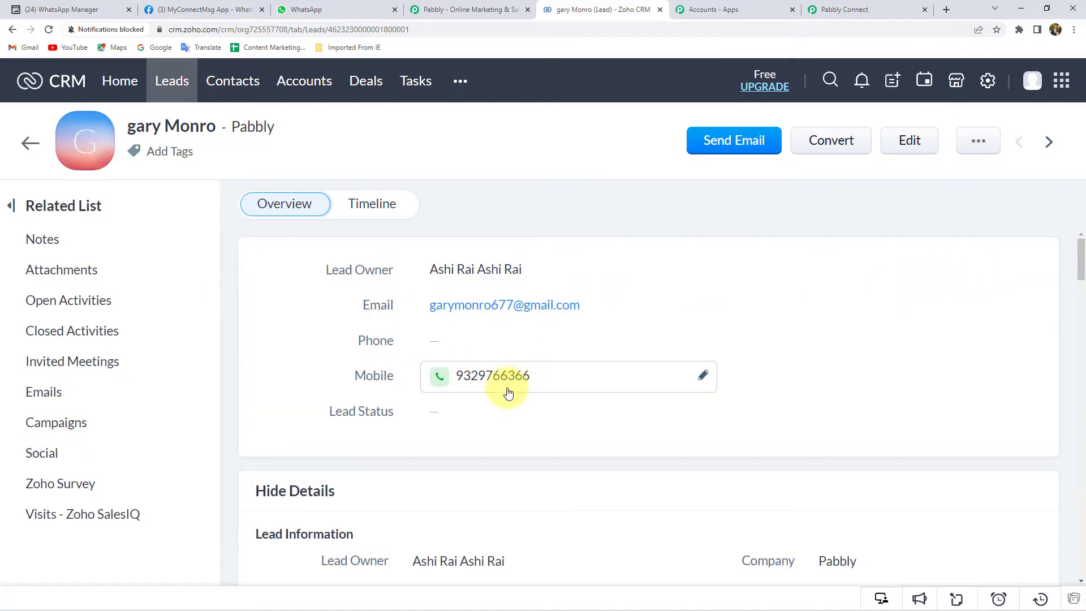
{"action": "left_click_drag", "start_coordinate": [460, 380], "coordinate": [532, 375]}
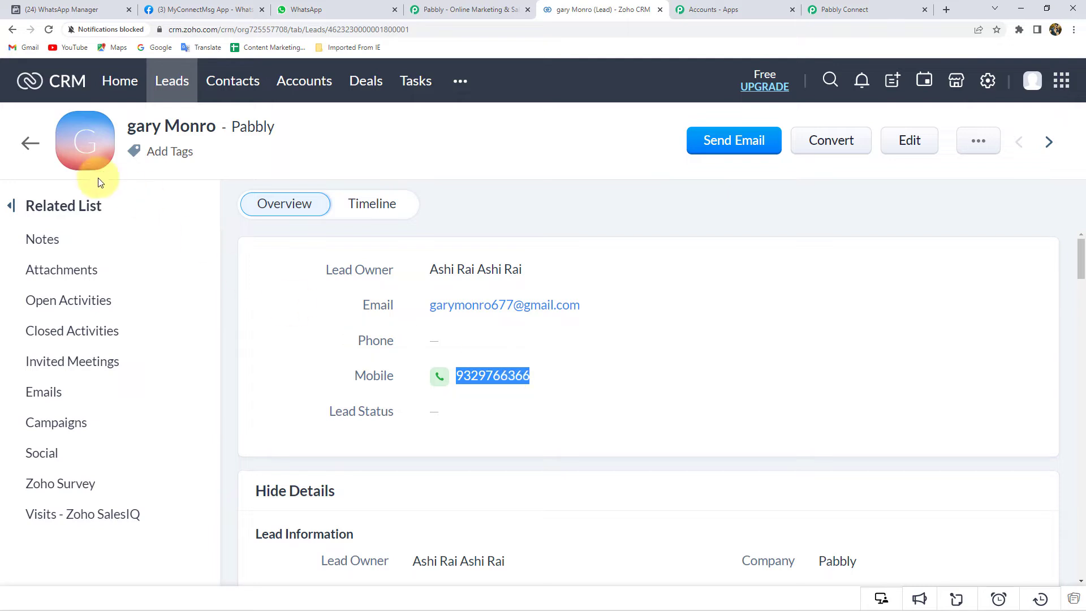
{"action": "left_click", "coordinate": [30, 143]}
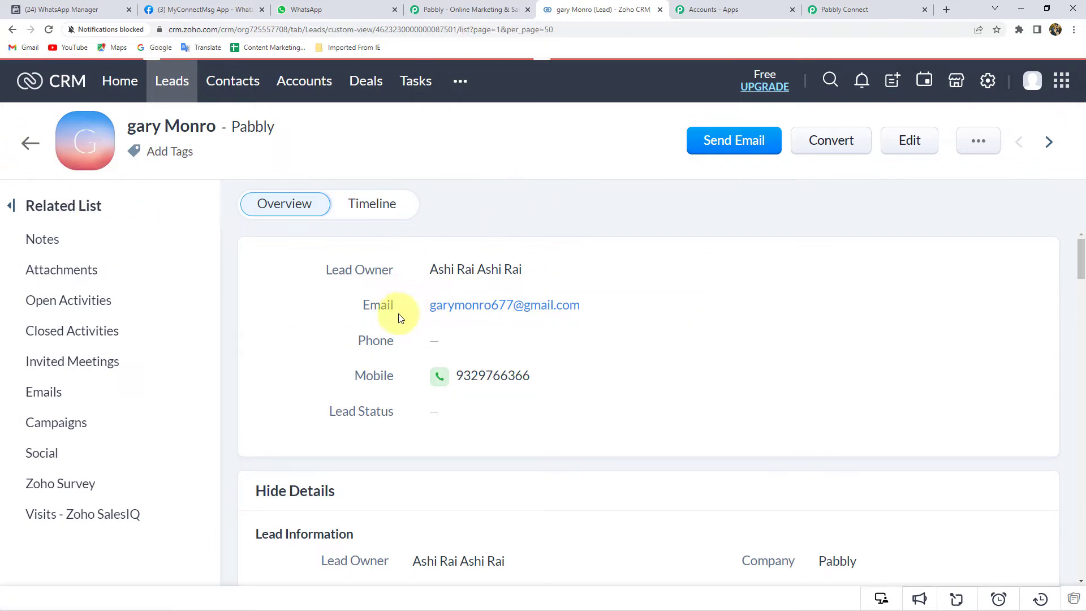
{"action": "left_click", "coordinate": [860, 9]}
{"action": "scroll", "coordinate": [148, 335], "scroll_direction": "down", "scroll_amount": 6}
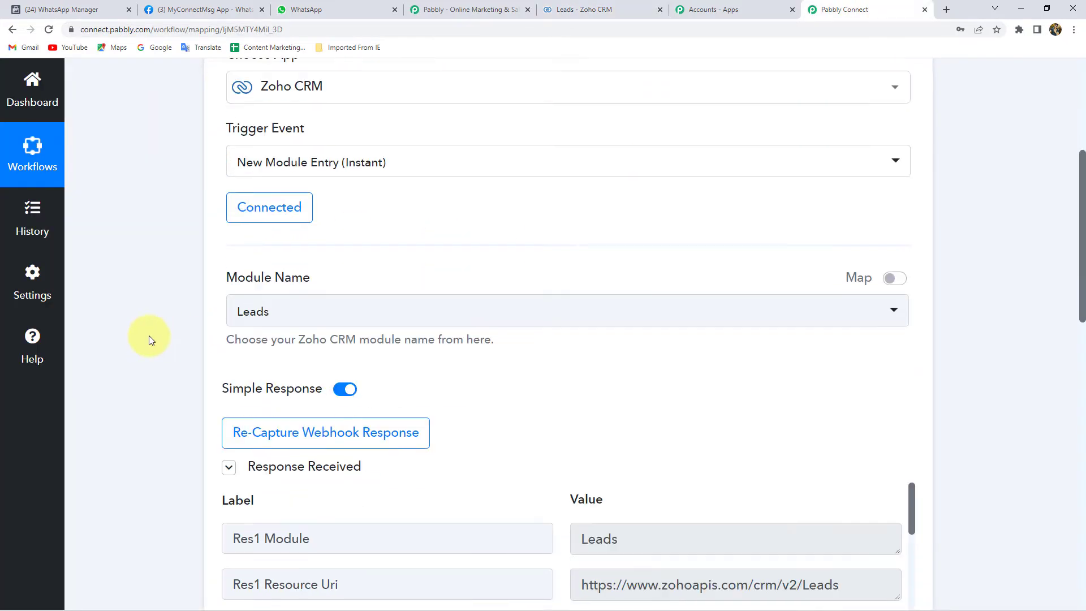
{"action": "scroll", "coordinate": [120, 243], "scroll_direction": "down", "scroll_amount": 9}
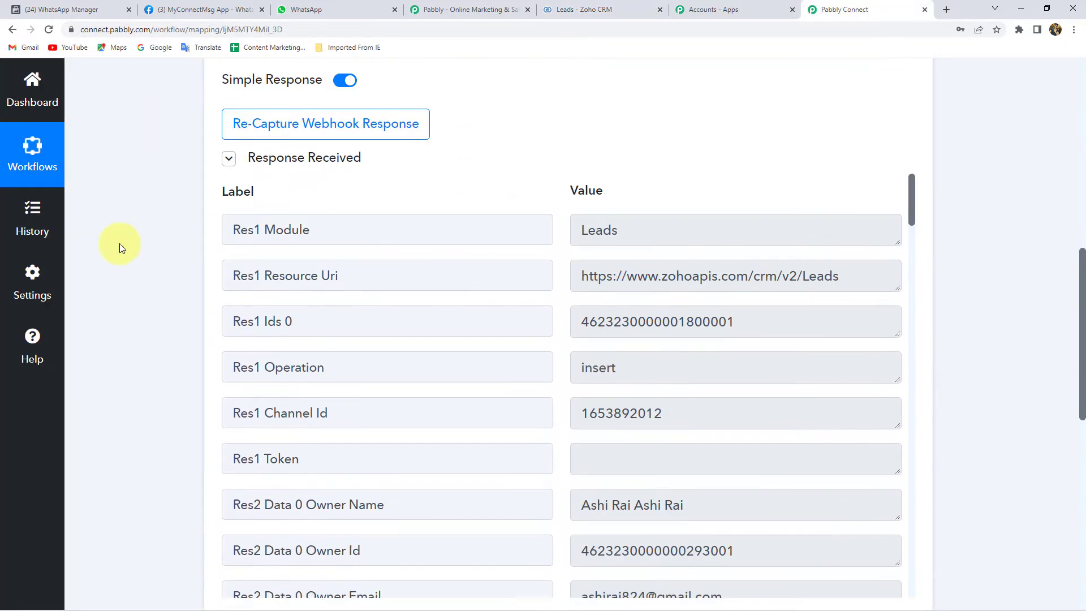
{"action": "scroll", "coordinate": [721, 250], "scroll_direction": "down", "scroll_amount": 1}
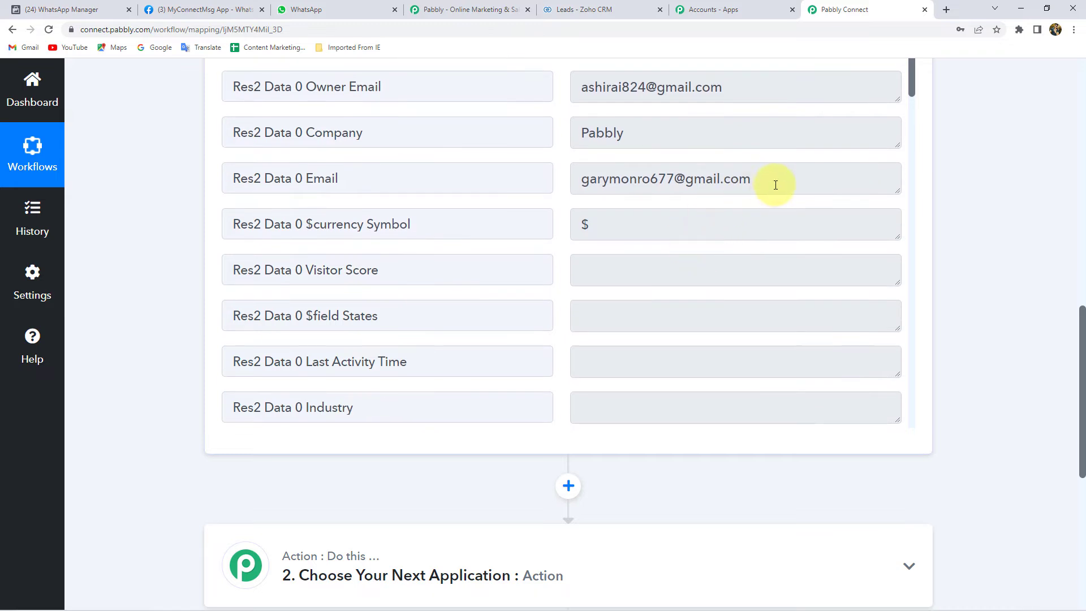
{"action": "triple_click", "coordinate": [696, 178]}
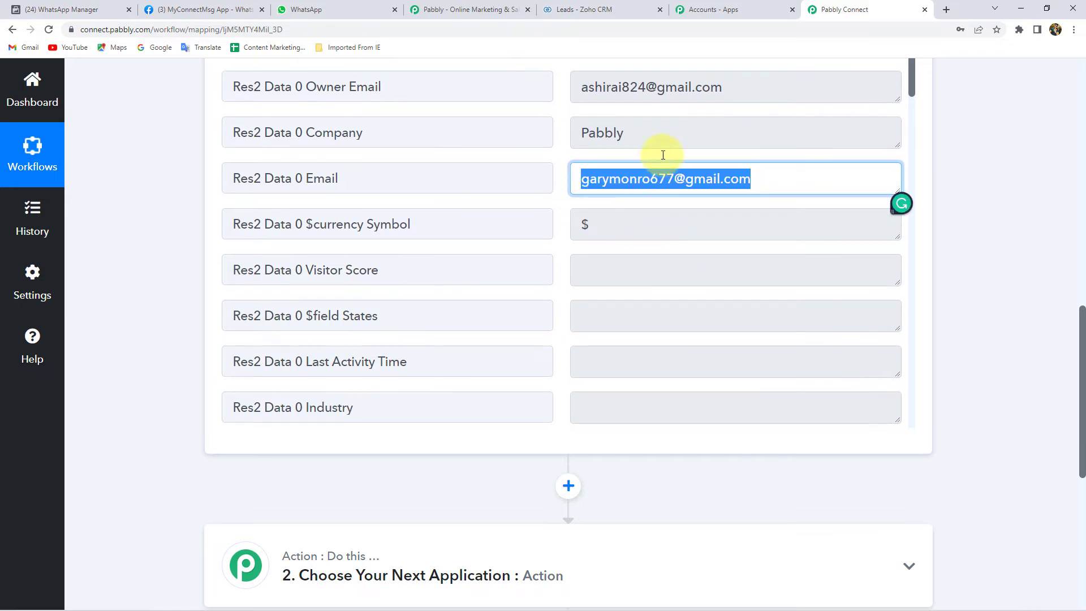
{"action": "left_click_drag", "start_coordinate": [658, 137], "coordinate": [430, 141]}
{"action": "scroll", "coordinate": [609, 223], "scroll_direction": "down", "scroll_amount": 15}
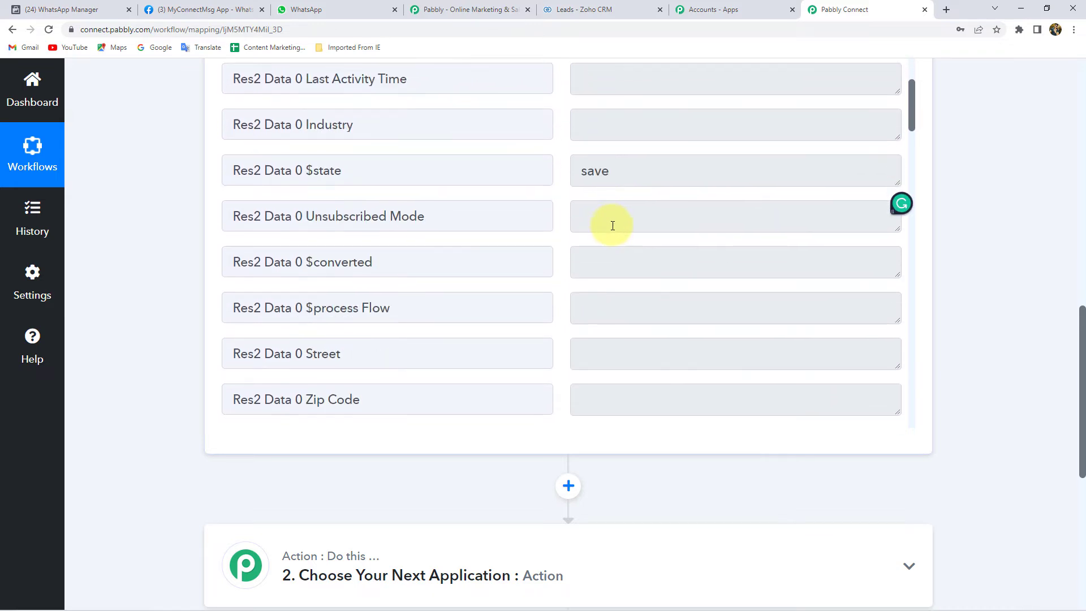
{"action": "scroll", "coordinate": [612, 226], "scroll_direction": "down", "scroll_amount": 18}
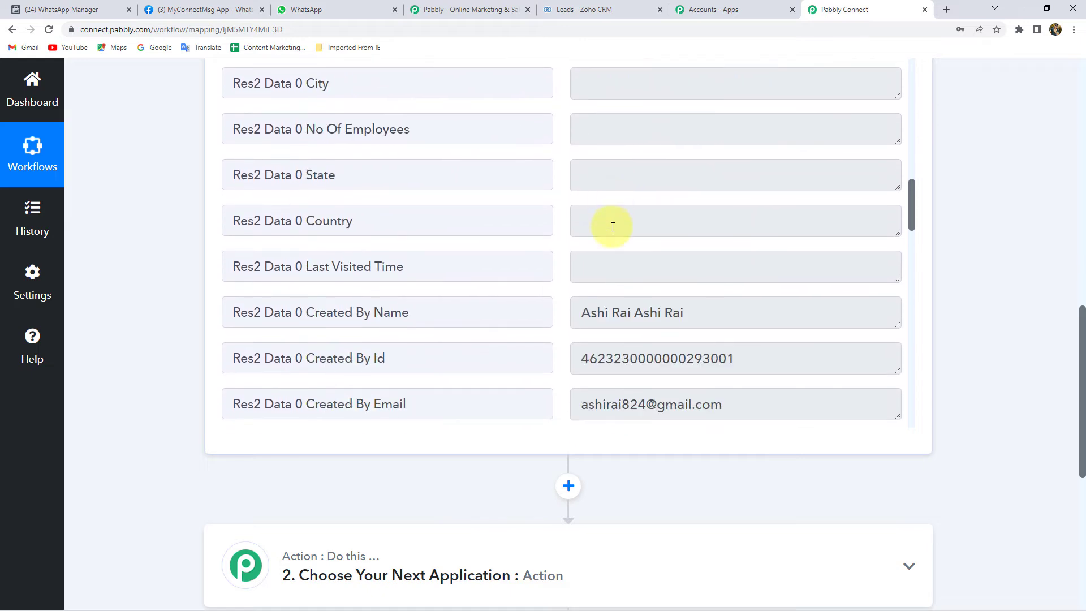
{"action": "scroll", "coordinate": [612, 227], "scroll_direction": "down", "scroll_amount": 4}
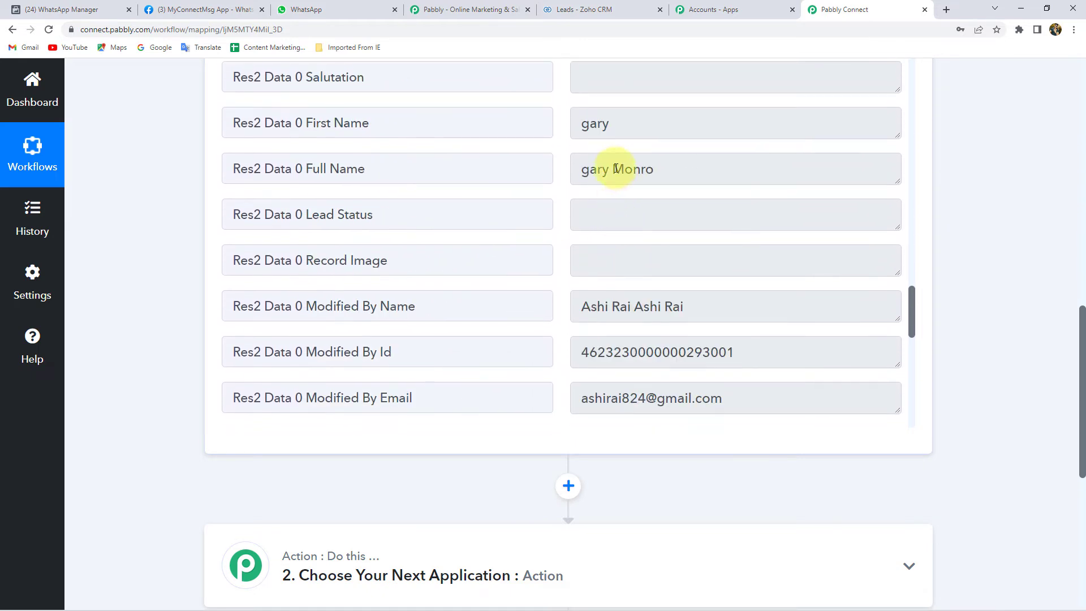
{"action": "left_click_drag", "start_coordinate": [626, 124], "coordinate": [554, 128]}
{"action": "left_click_drag", "start_coordinate": [680, 172], "coordinate": [558, 172]}
{"action": "scroll", "coordinate": [671, 210], "scroll_direction": "down", "scroll_amount": 8}
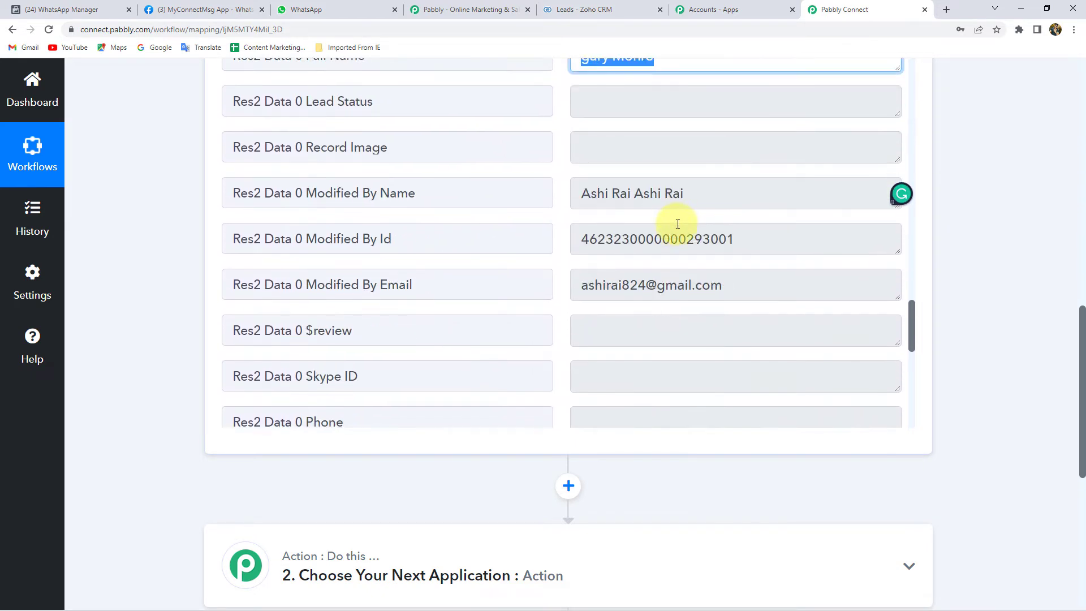
{"action": "scroll", "coordinate": [676, 209], "scroll_direction": "down", "scroll_amount": 5}
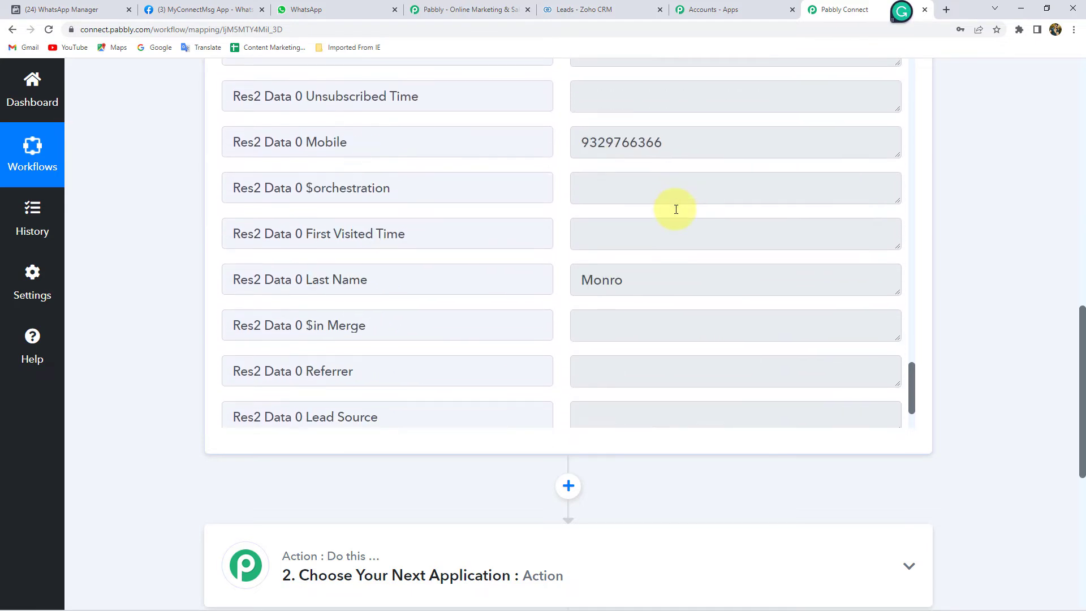
{"action": "left_click_drag", "start_coordinate": [685, 102], "coordinate": [484, 97]}
{"action": "left_click_drag", "start_coordinate": [641, 229], "coordinate": [574, 226]}
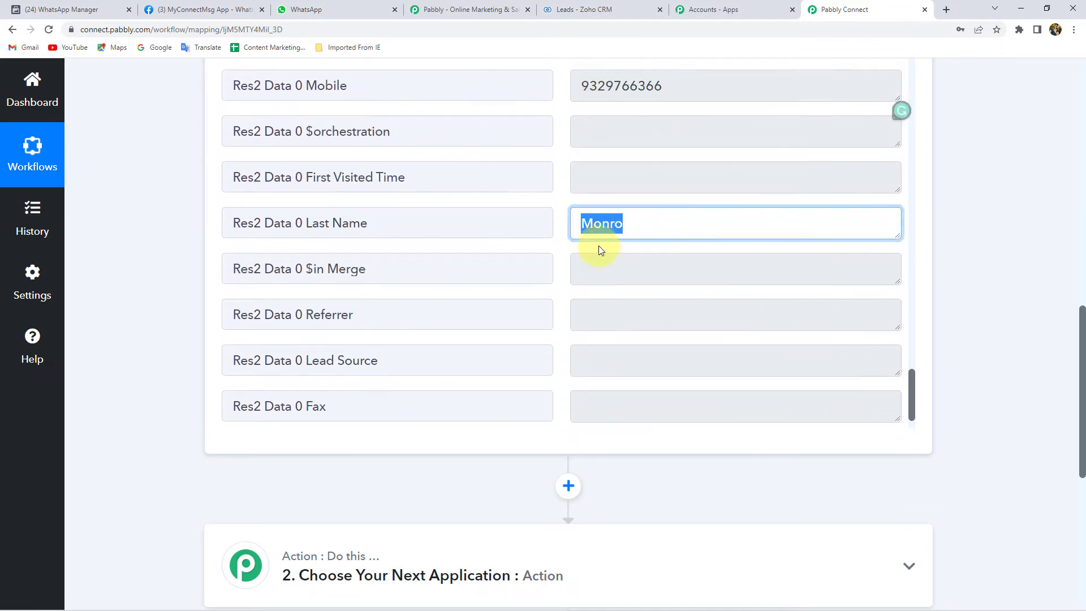
{"action": "scroll", "coordinate": [603, 255], "scroll_direction": "down", "scroll_amount": 3}
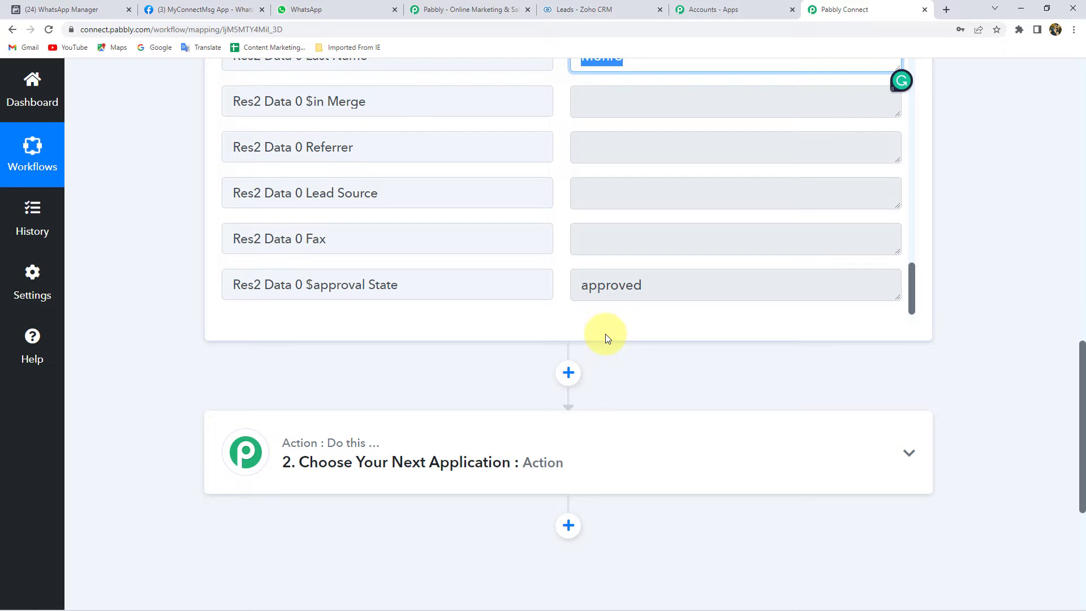
{"action": "scroll", "coordinate": [608, 345], "scroll_direction": "down", "scroll_amount": 3}
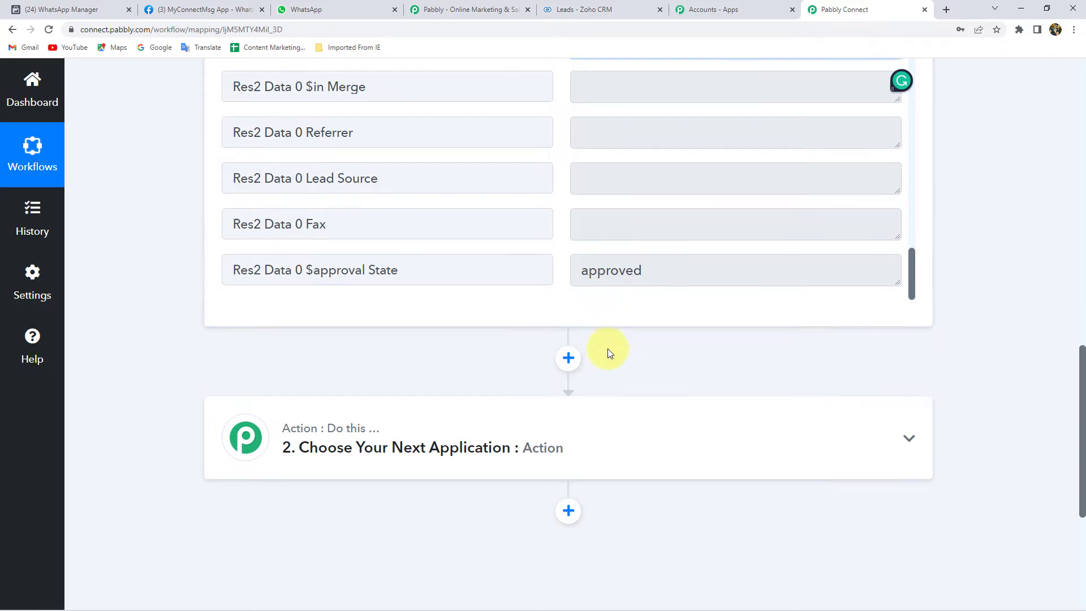
Step: Set the action app to WhatsApp Cloud API with the Send Template Message event
{"action": "left_click", "coordinate": [447, 305]}
{"action": "left_click", "coordinate": [340, 387]}
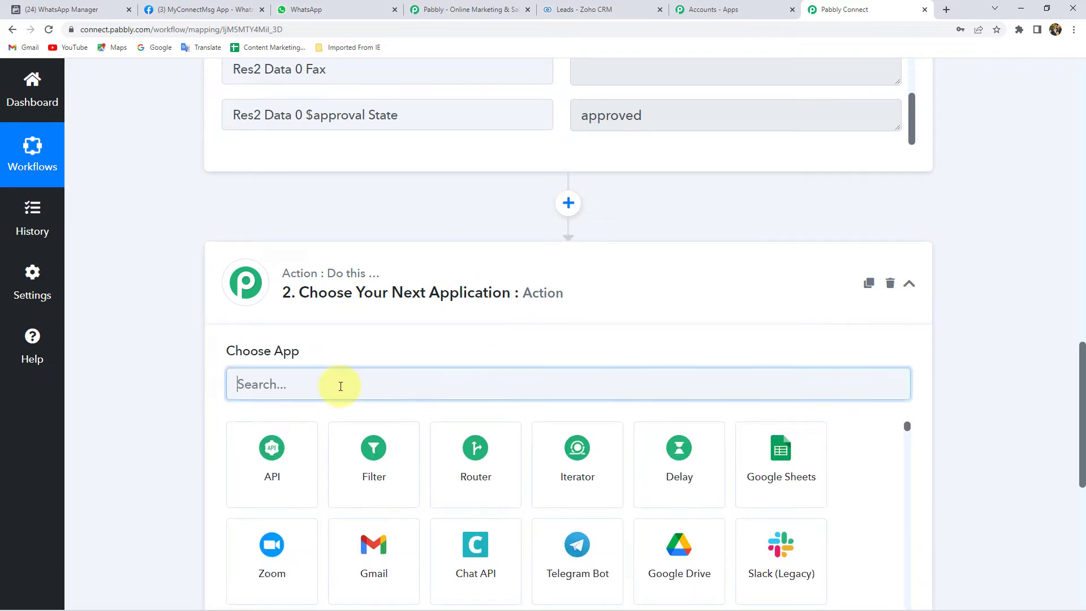
{"action": "type", "text": "What"}
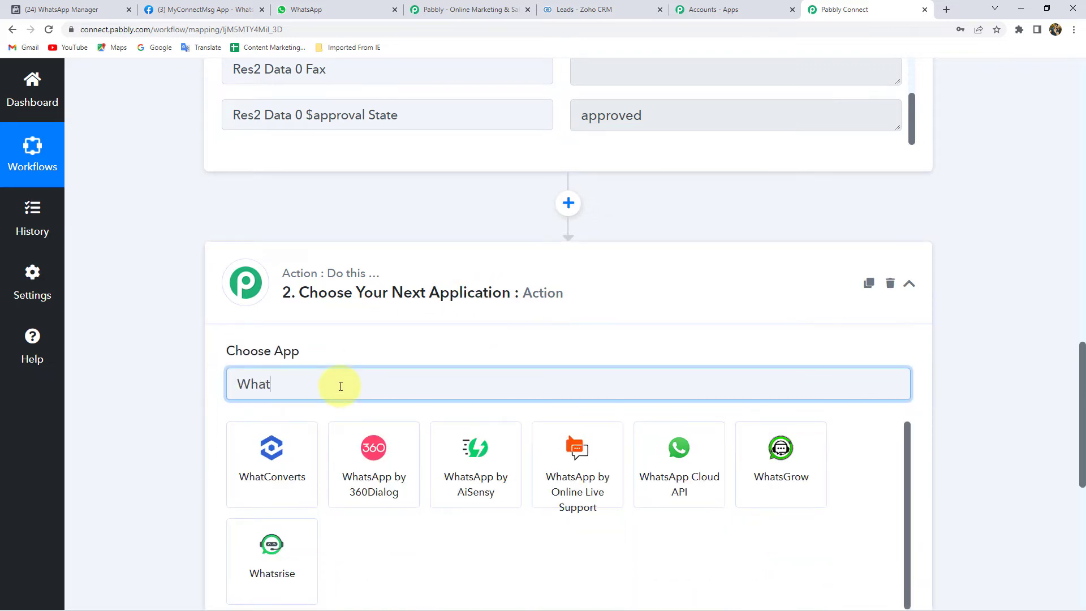
{"action": "left_click", "coordinate": [688, 469]}
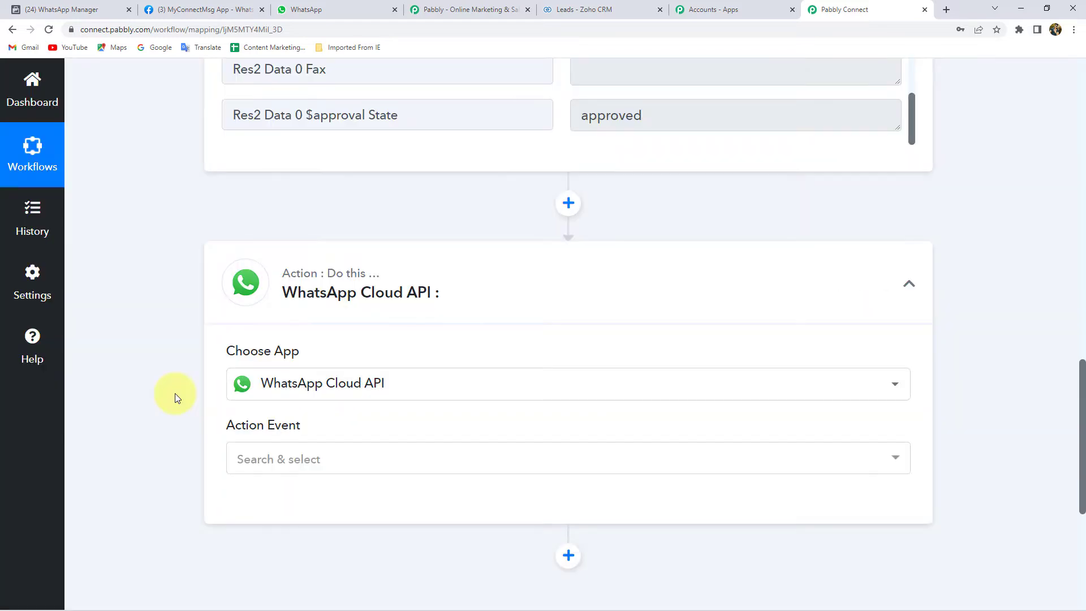
{"action": "left_click", "coordinate": [294, 458]}
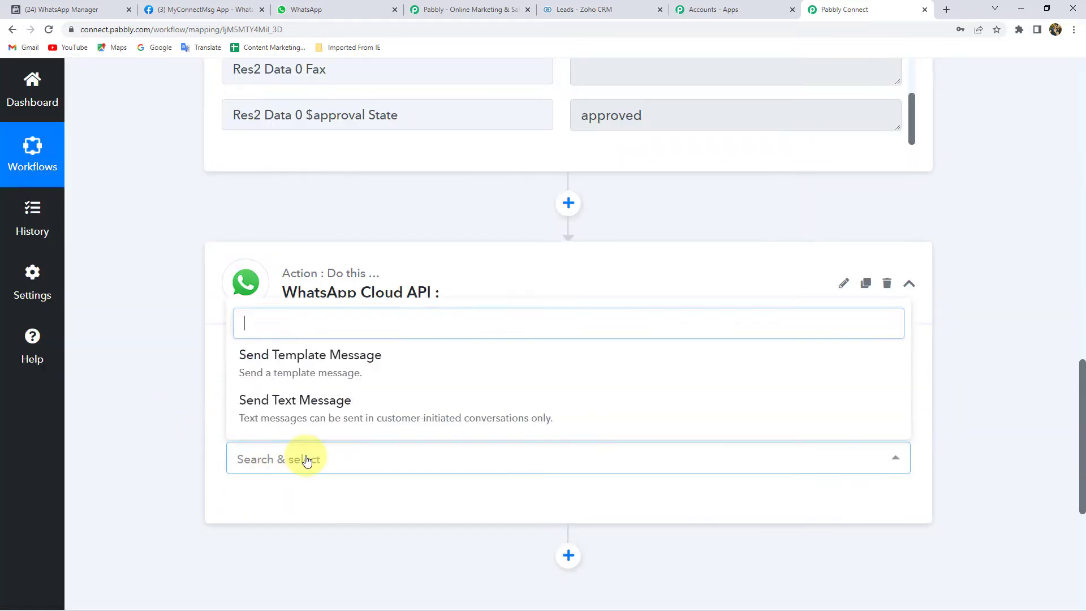
{"action": "left_click", "coordinate": [353, 355]}
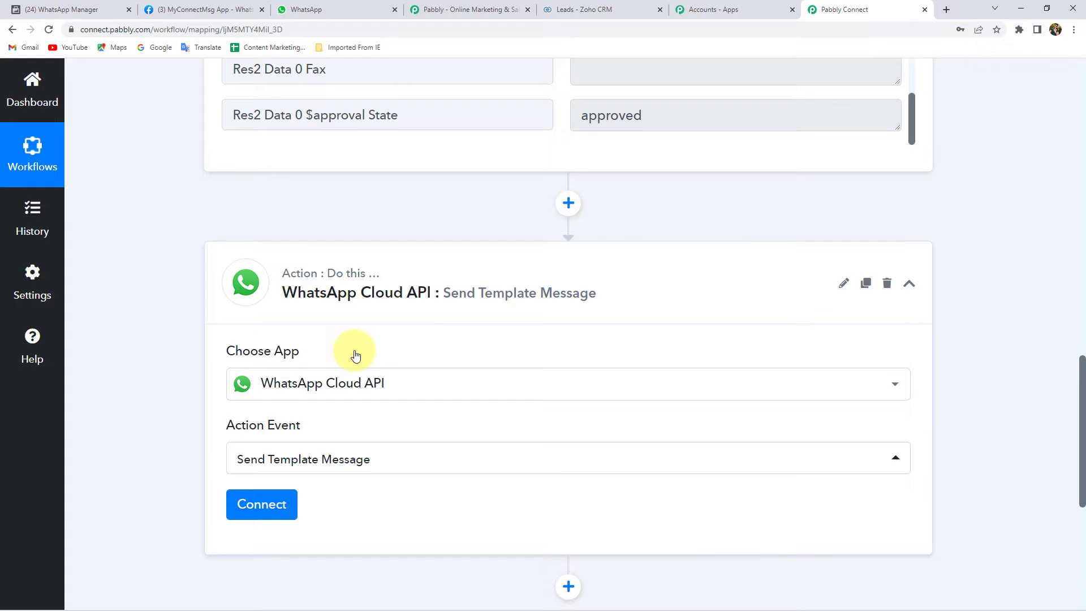
Step: Add a new WhatsApp Cloud API connection and bring up the Meta app's Getting Started page
{"action": "left_click", "coordinate": [266, 510]}
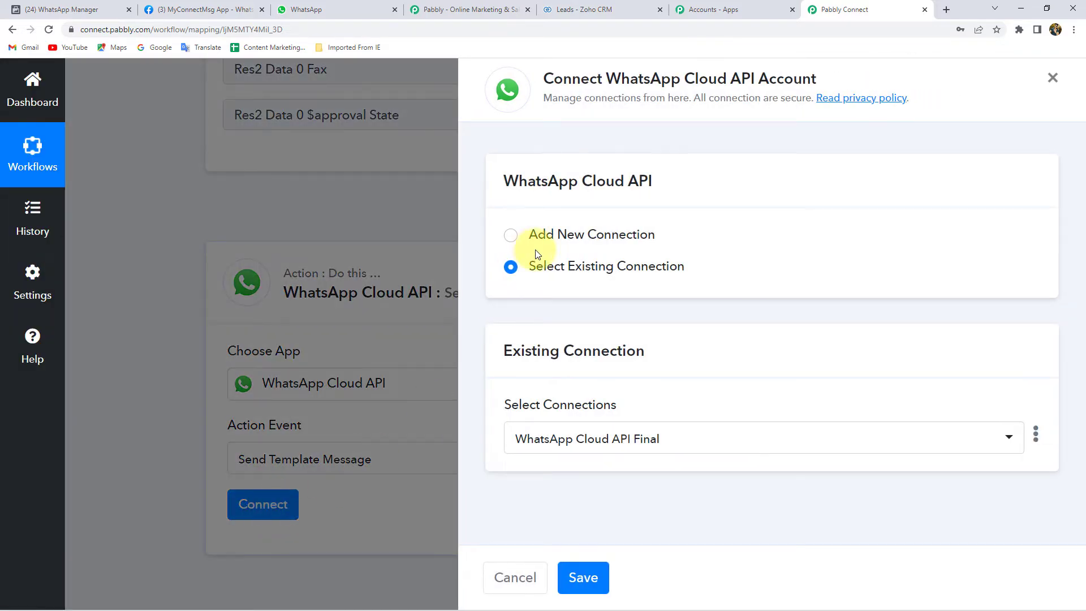
{"action": "left_click", "coordinate": [570, 235]}
{"action": "scroll", "coordinate": [486, 363], "scroll_direction": "down", "scroll_amount": 2}
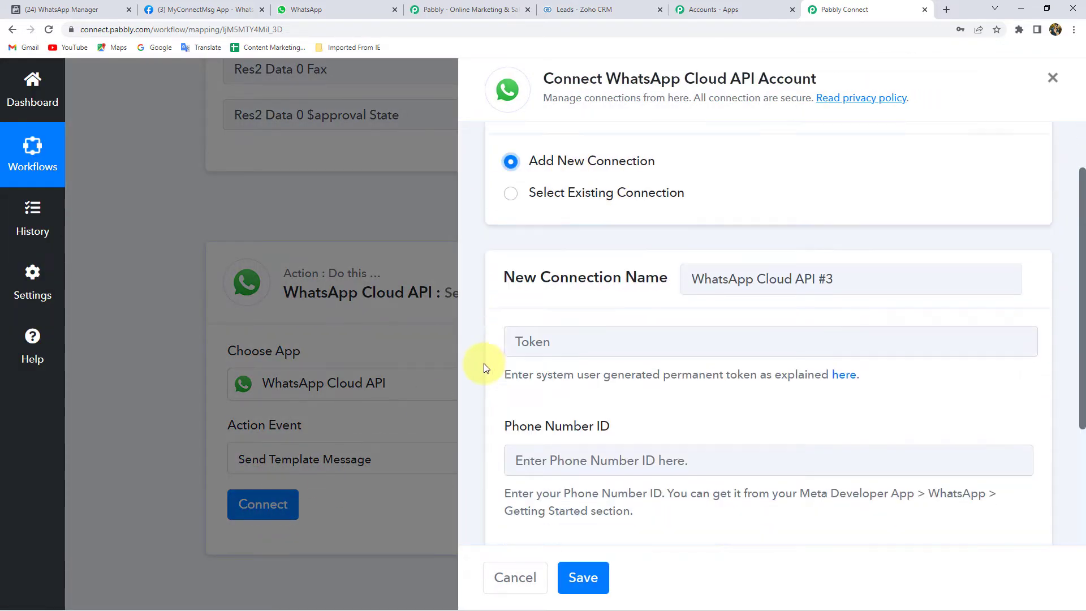
{"action": "left_click", "coordinate": [506, 291]}
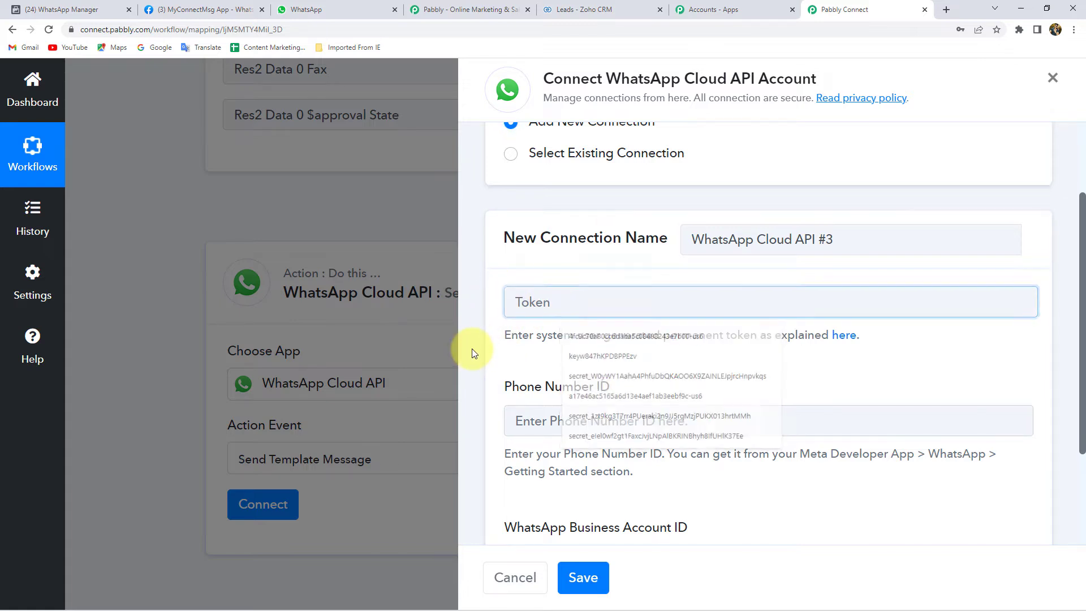
{"action": "scroll", "coordinate": [474, 352], "scroll_direction": "down", "scroll_amount": 2}
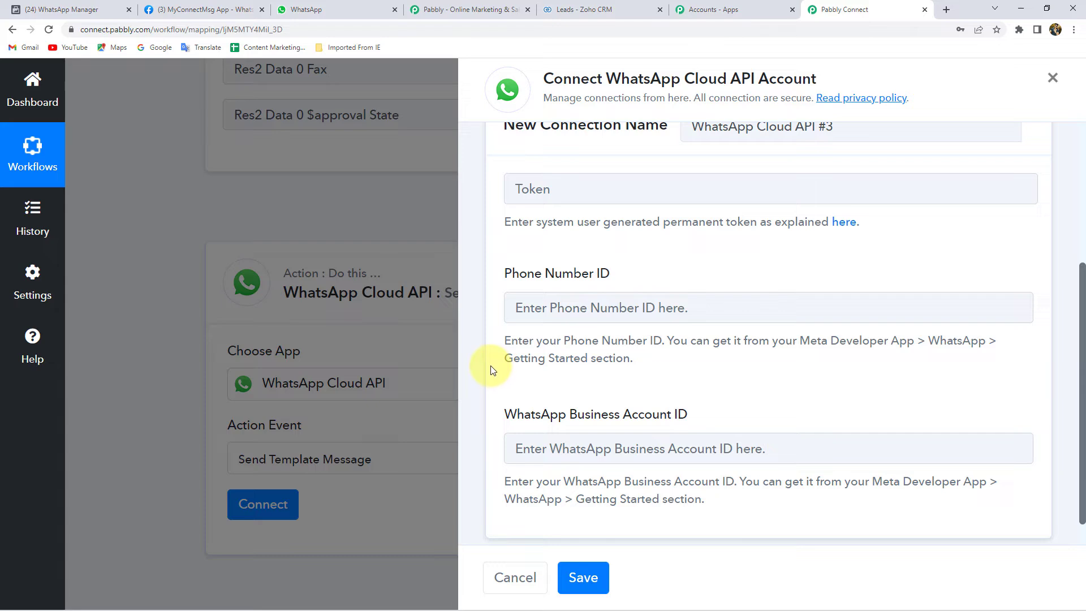
{"action": "left_click", "coordinate": [204, 10]}
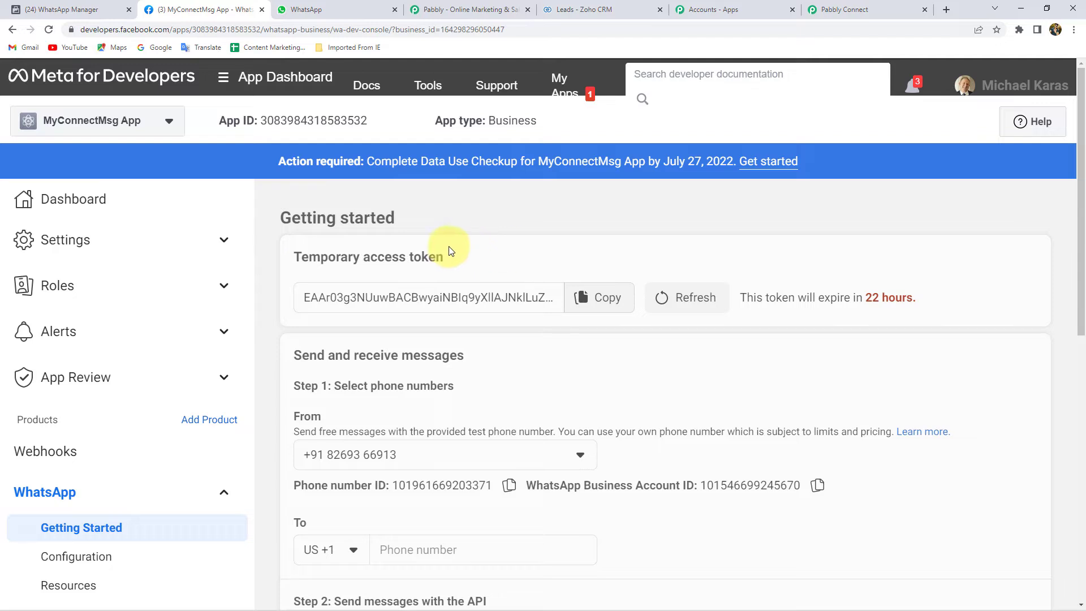
Step: Point out the Temporary access token heading, then glance back at the Pabbly connection form
{"action": "left_click_drag", "start_coordinate": [307, 256], "coordinate": [438, 256]}
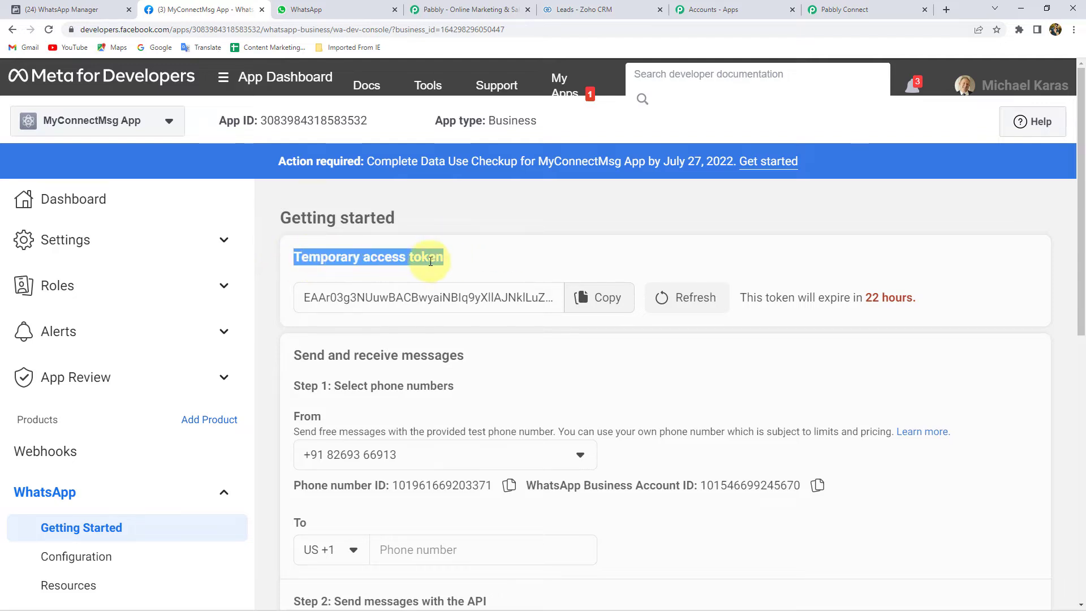
{"action": "left_click", "coordinate": [440, 257]}
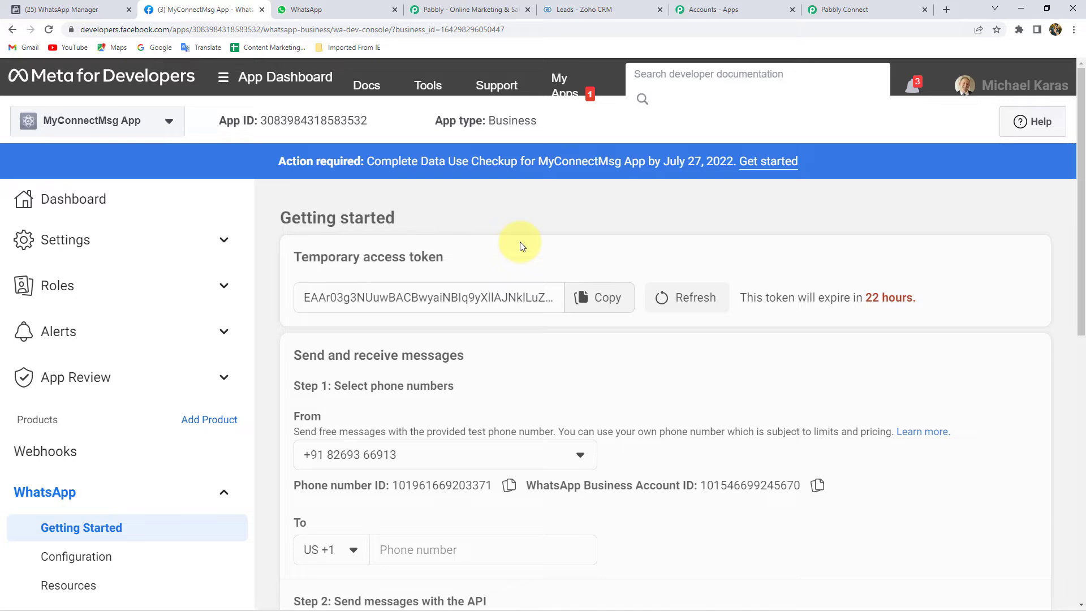
{"action": "left_click", "coordinate": [854, 9]}
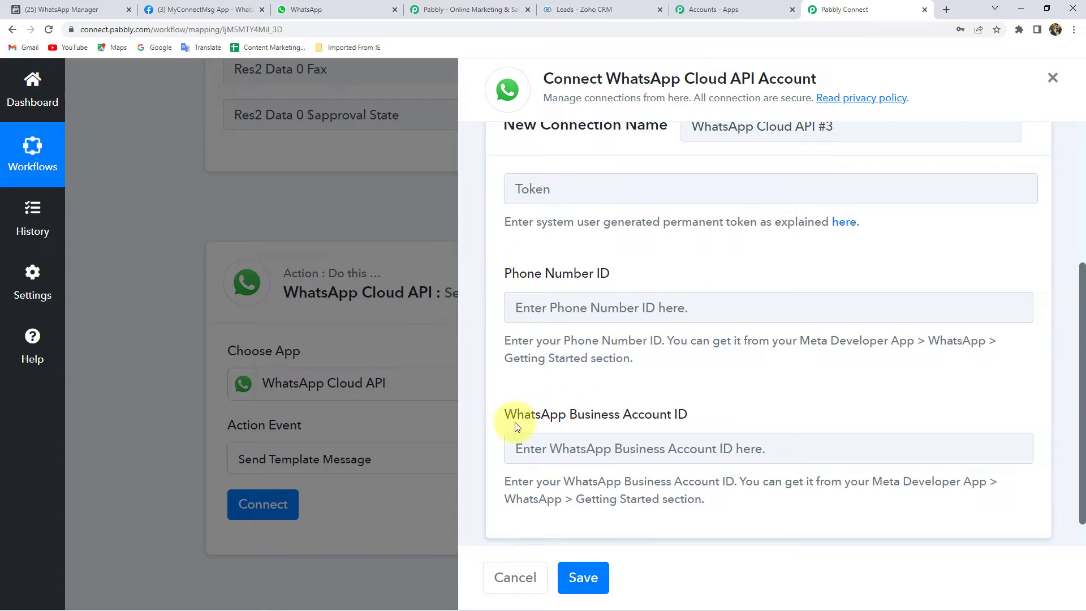
Step: Highlight the Phone number ID and WhatsApp Business Account ID on the Getting Started page
{"action": "left_click", "coordinate": [207, 9]}
{"action": "scroll", "coordinate": [452, 384], "scroll_direction": "down", "scroll_amount": 4}
{"action": "scroll", "coordinate": [427, 387], "scroll_direction": "up", "scroll_amount": 1}
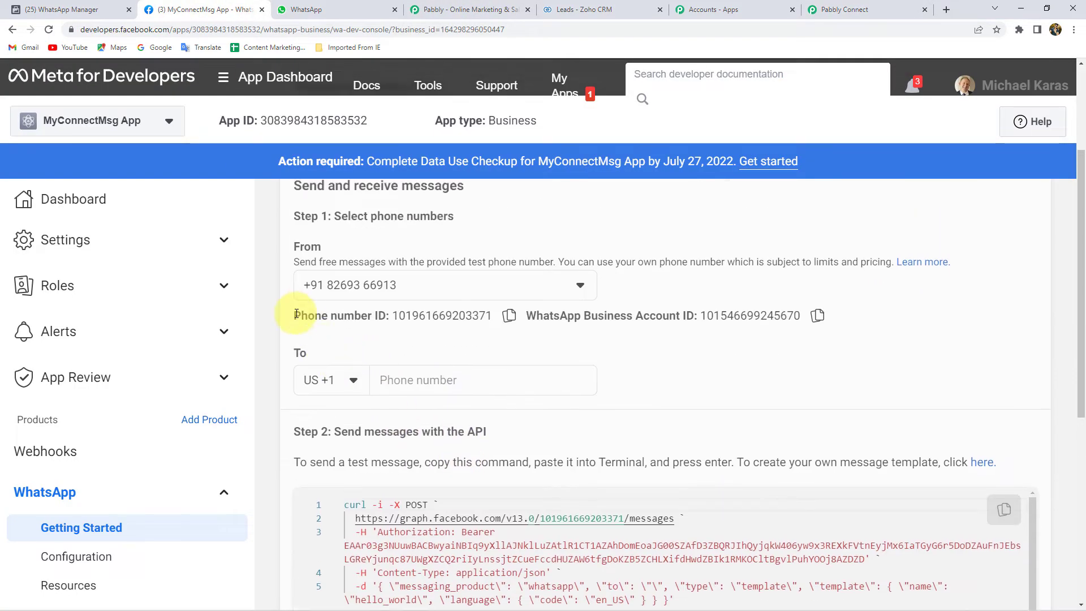
{"action": "left_click_drag", "start_coordinate": [295, 315], "coordinate": [379, 320]}
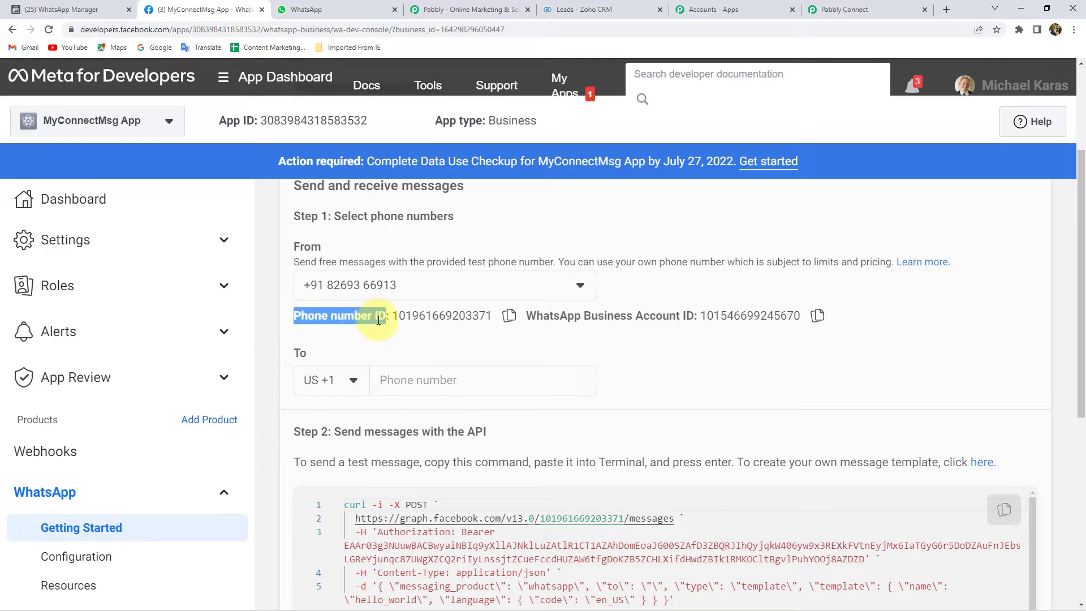
{"action": "left_click", "coordinate": [528, 316]}
{"action": "double_click", "coordinate": [544, 315]}
{"action": "left_click_drag", "start_coordinate": [544, 316], "coordinate": [686, 315]}
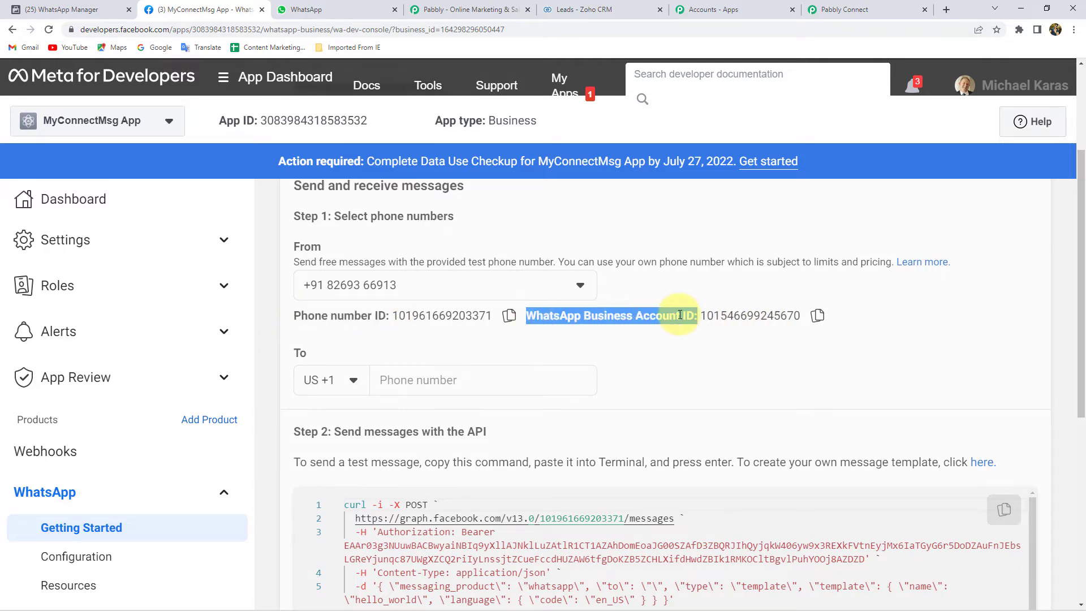
{"action": "left_click", "coordinate": [601, 330]}
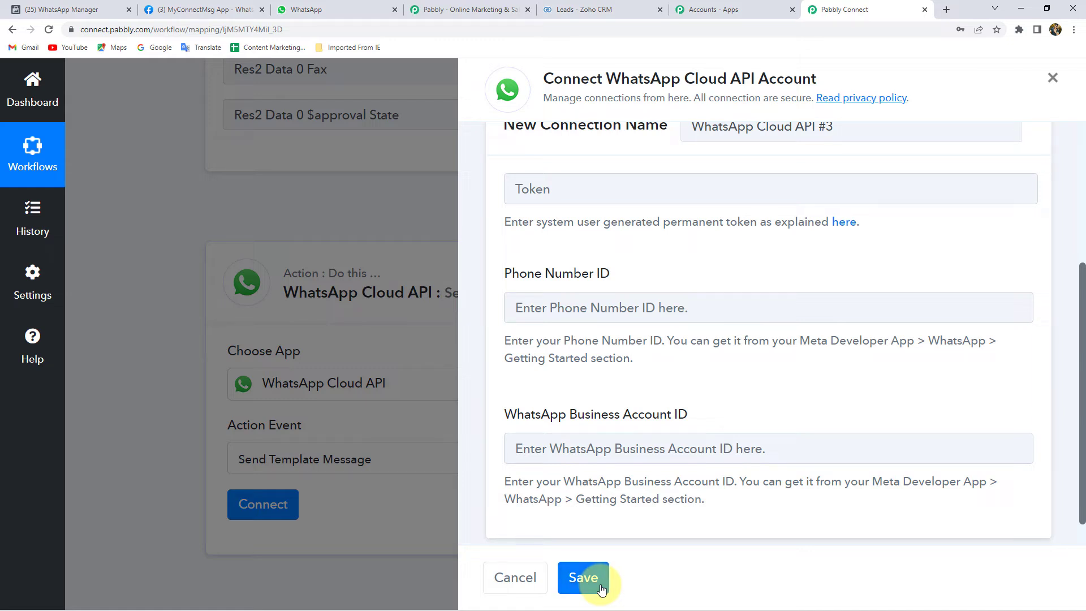
Step: Link the WhatsApp step to the existing WhatsApp Cloud API Final connection and save it
{"action": "scroll", "coordinate": [615, 498], "scroll_direction": "up", "scroll_amount": 5}
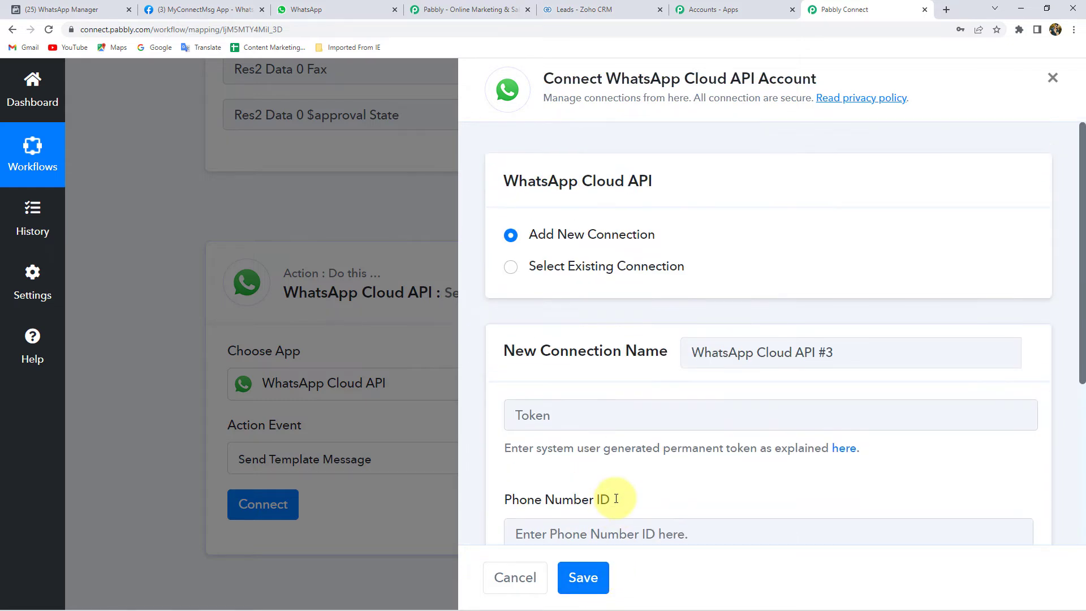
{"action": "left_click", "coordinate": [634, 267]}
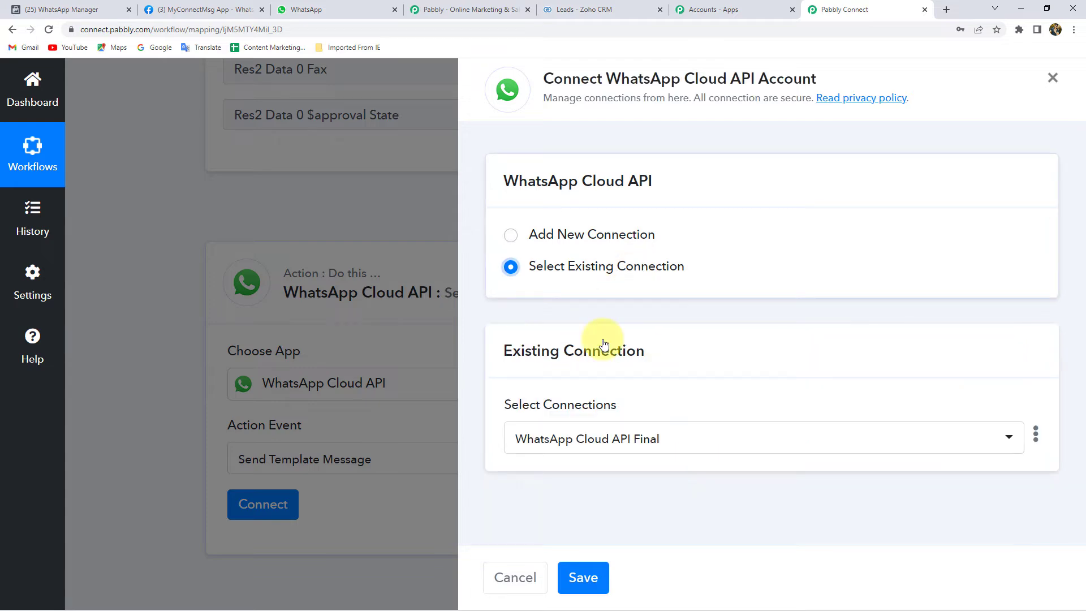
{"action": "left_click", "coordinate": [583, 577]}
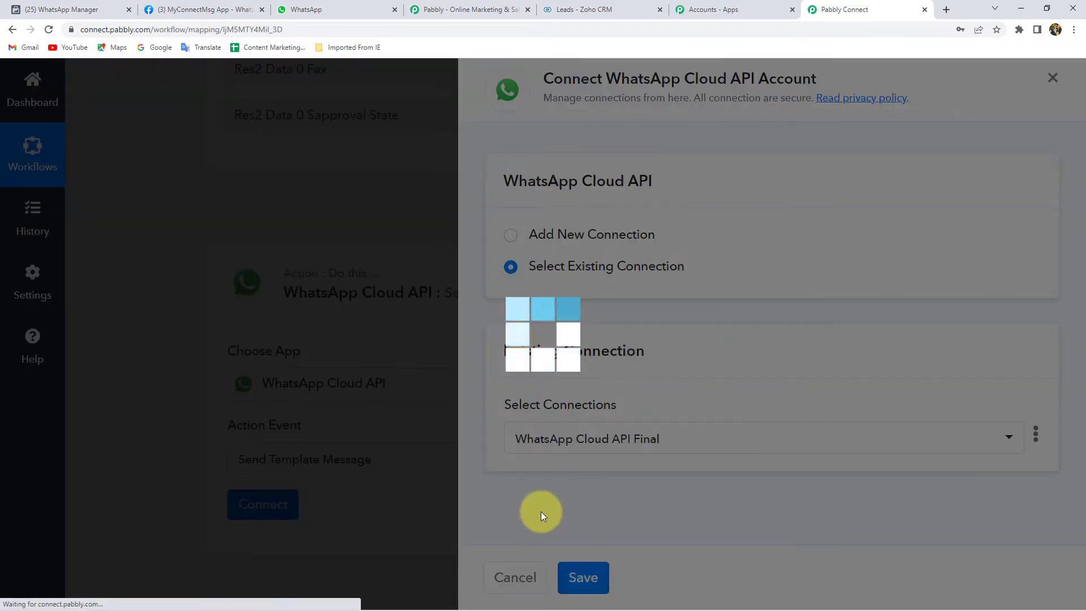
Step: Scroll down to the template settings and point out the Template Name field
{"action": "scroll", "coordinate": [160, 376], "scroll_direction": "down", "scroll_amount": 4}
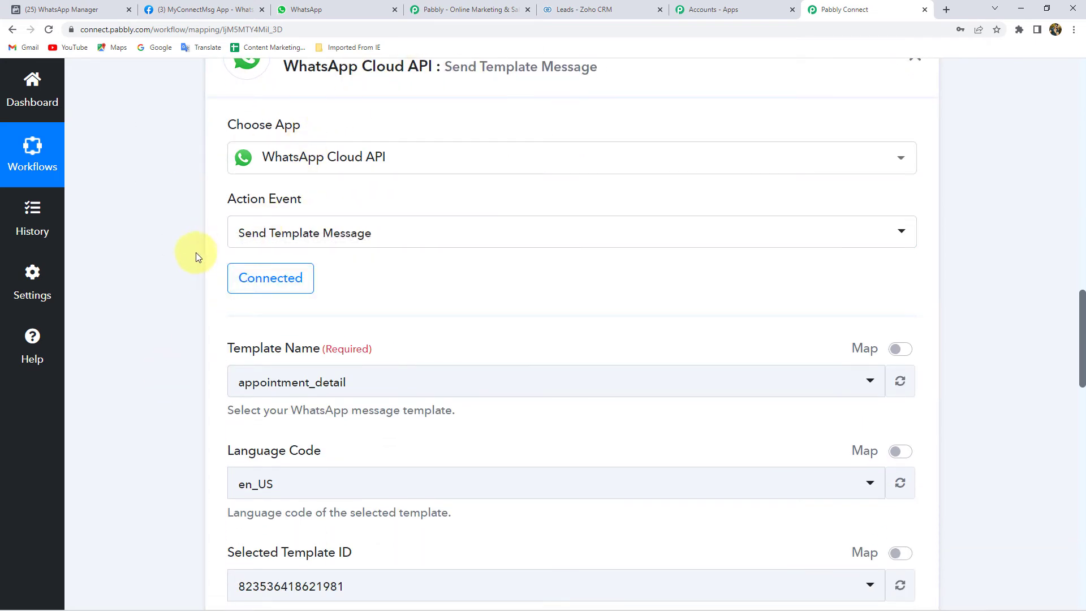
{"action": "scroll", "coordinate": [220, 201], "scroll_direction": "down", "scroll_amount": 3}
{"action": "double_click", "coordinate": [237, 180]}
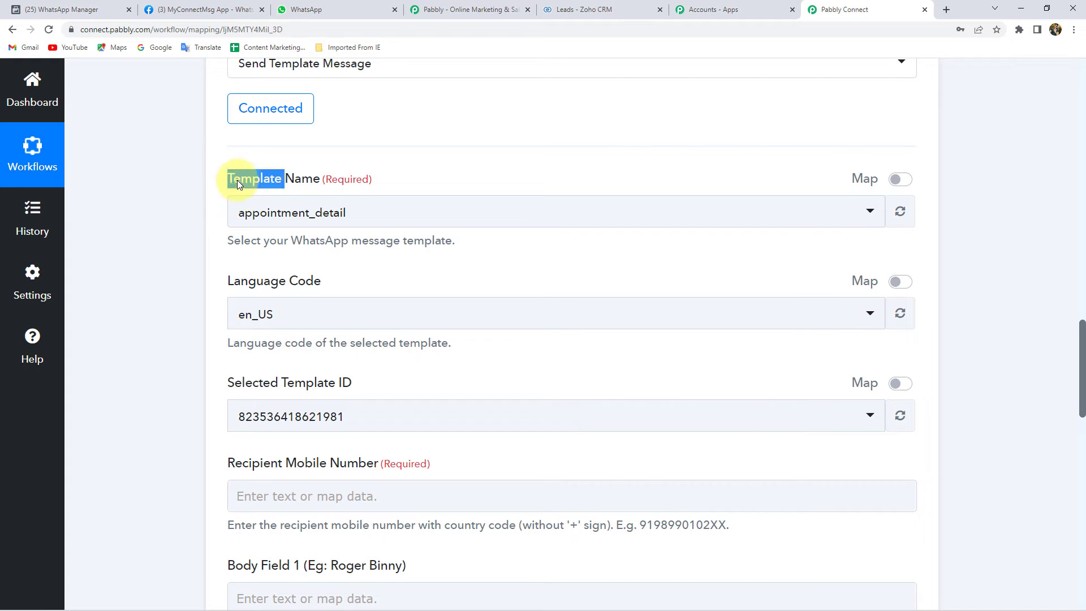
{"action": "left_click_drag", "start_coordinate": [237, 180], "coordinate": [319, 178]}
{"action": "left_click", "coordinate": [304, 181]}
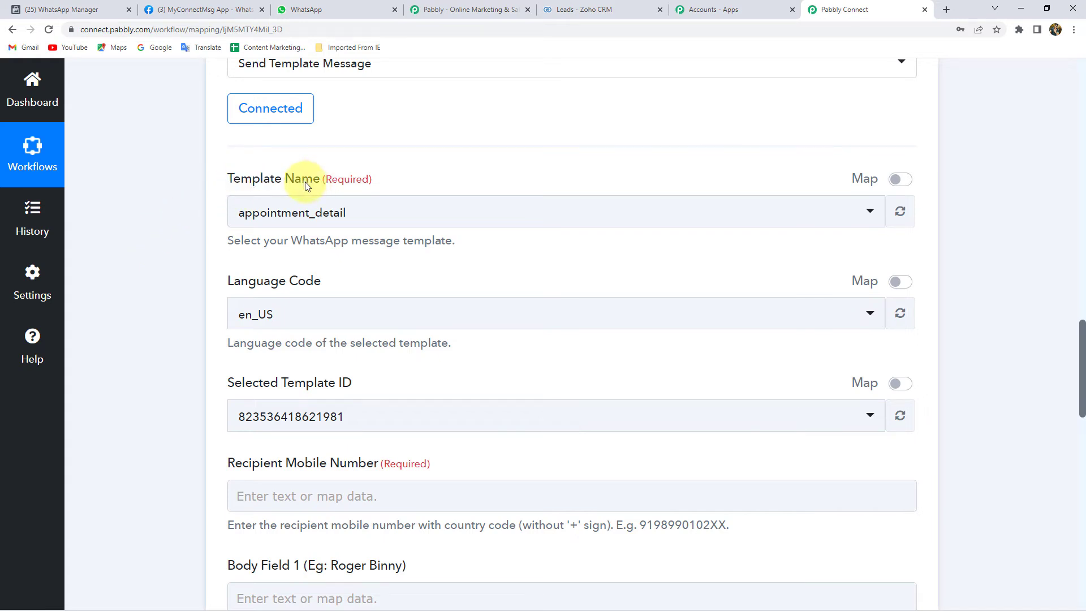
Step: Browse the Template Name dropdown's templates down to woocommerce_order and back up
{"action": "left_click", "coordinate": [289, 210]}
{"action": "scroll", "coordinate": [316, 436], "scroll_direction": "down", "scroll_amount": 3}
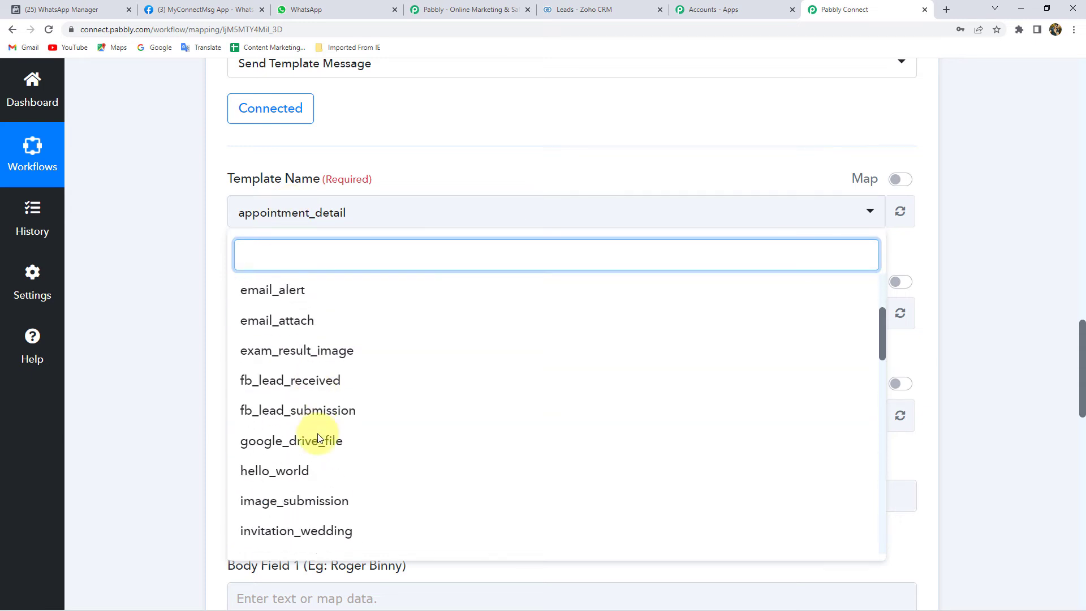
{"action": "scroll", "coordinate": [318, 433], "scroll_direction": "down", "scroll_amount": 14}
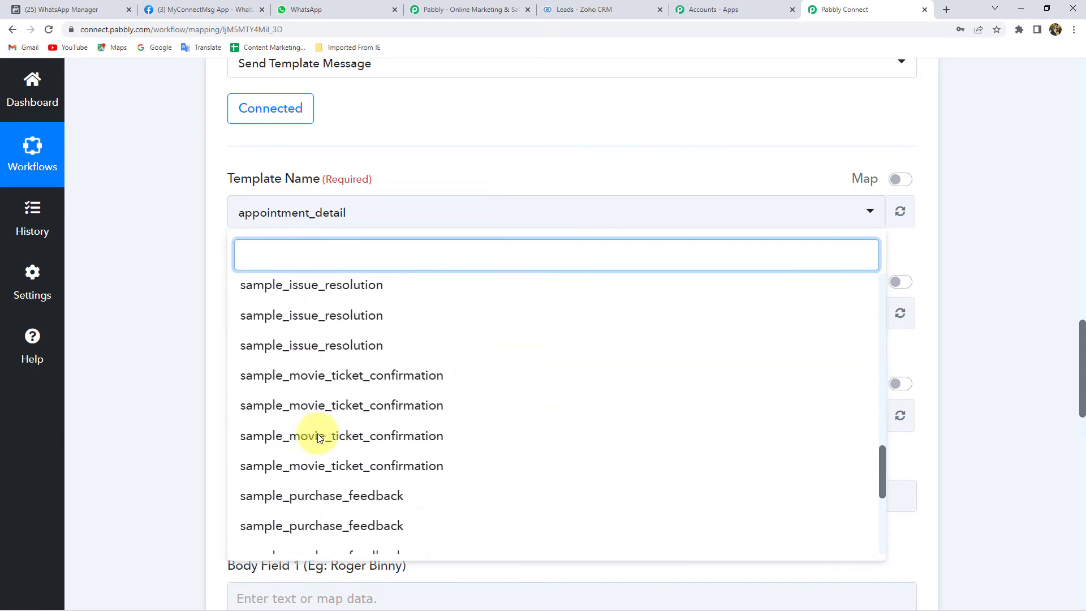
{"action": "scroll", "coordinate": [317, 433], "scroll_direction": "down", "scroll_amount": 8}
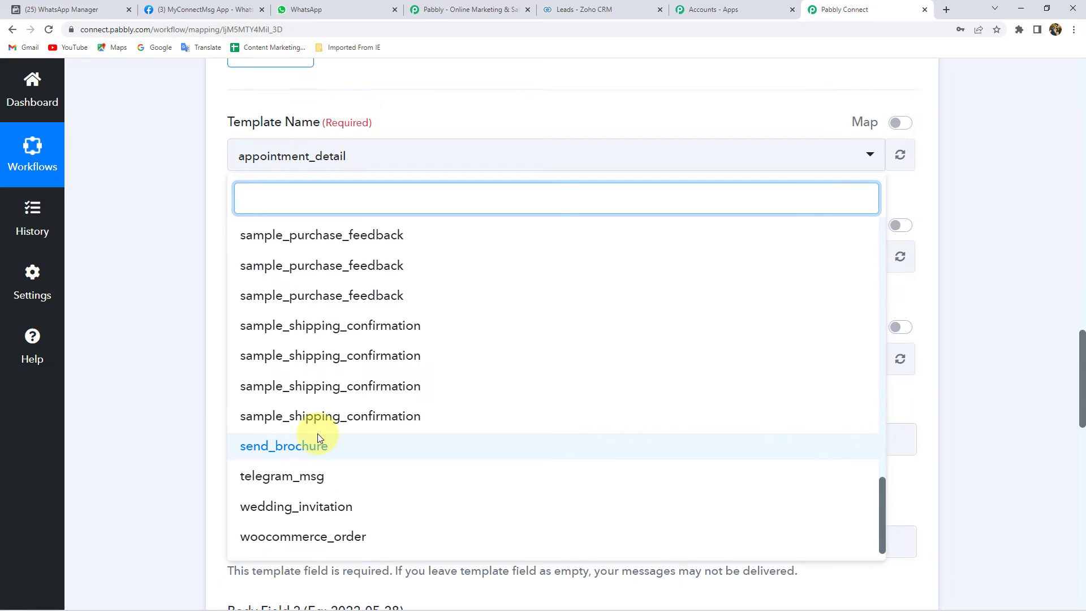
{"action": "scroll", "coordinate": [317, 433], "scroll_direction": "up", "scroll_amount": 10}
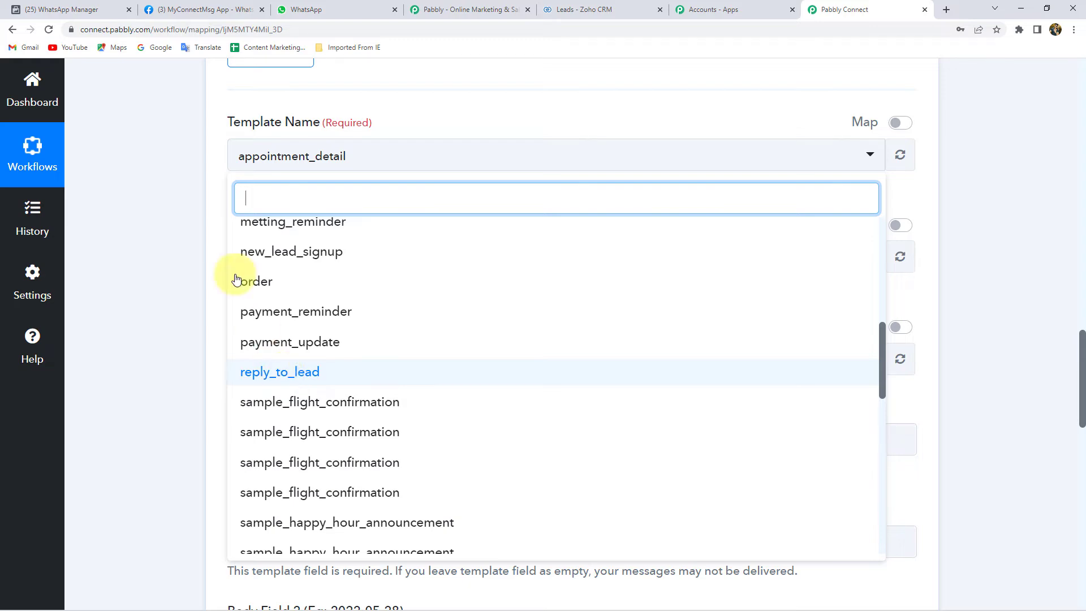
Step: Scroll through the existing templates in WhatsApp Manager's Message templates table
{"action": "left_click", "coordinate": [77, 8]}
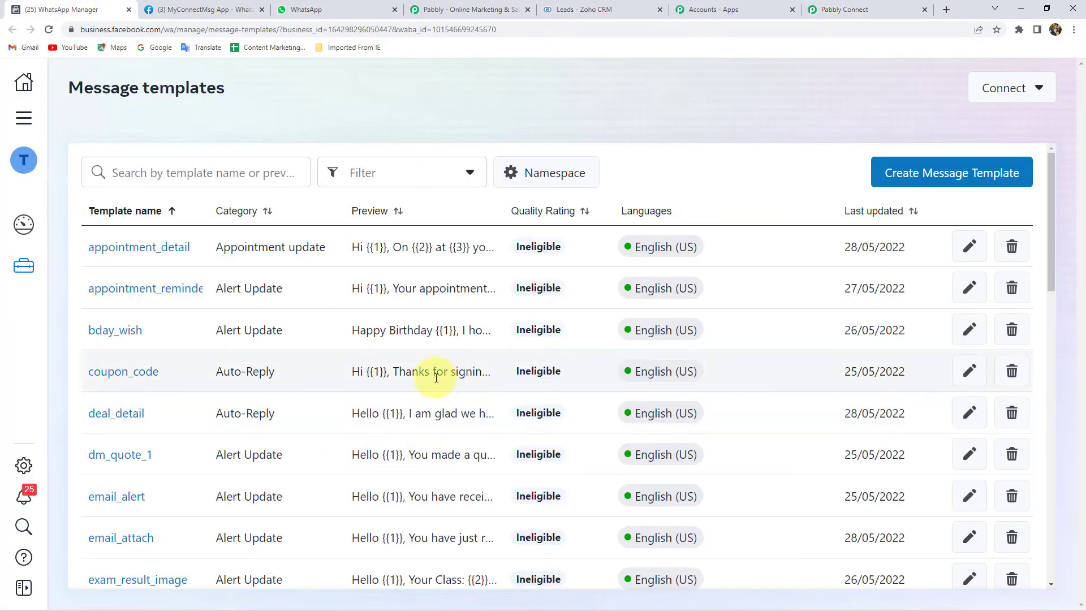
{"action": "scroll", "coordinate": [316, 362], "scroll_direction": "down", "scroll_amount": 5}
{"action": "scroll", "coordinate": [322, 373], "scroll_direction": "down", "scroll_amount": 10}
{"action": "scroll", "coordinate": [321, 373], "scroll_direction": "up", "scroll_amount": 8}
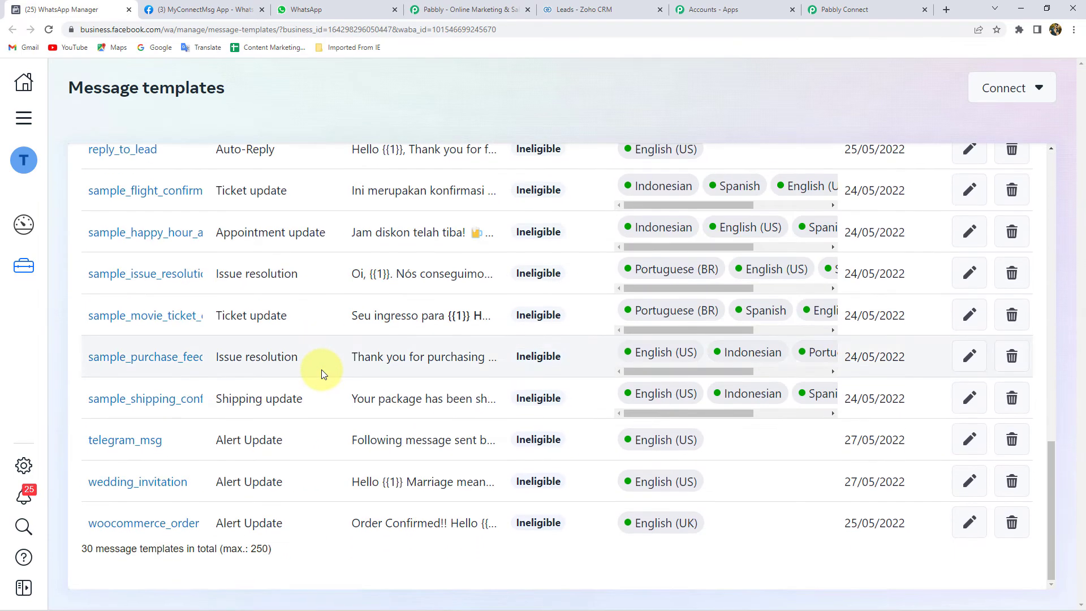
{"action": "scroll", "coordinate": [323, 373], "scroll_direction": "up", "scroll_amount": 8}
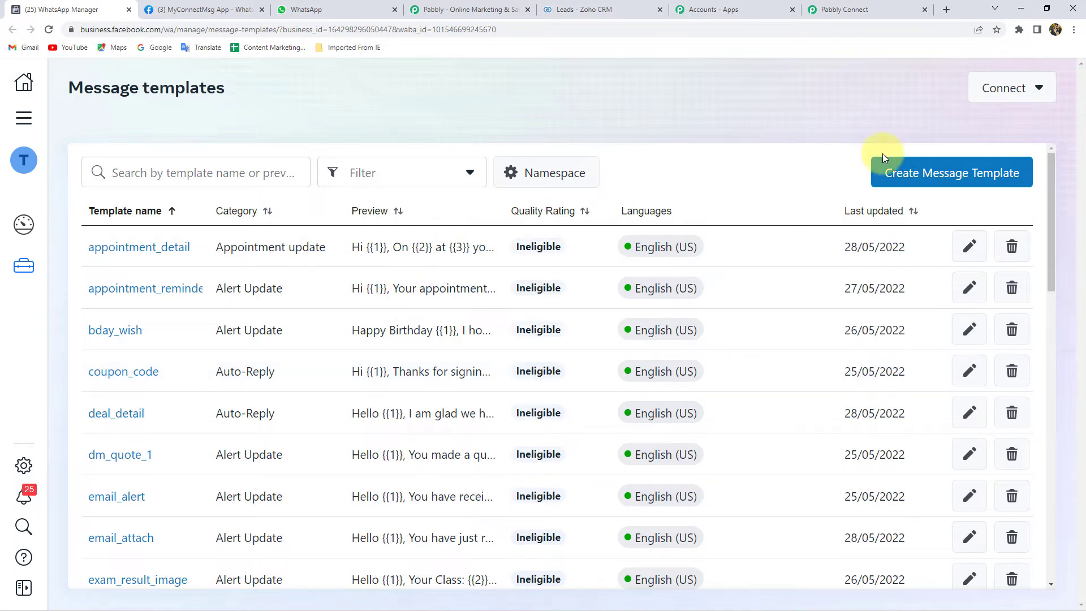
Step: Start a new message template, cancel it, and scroll down to reply_to_lead
{"action": "left_click", "coordinate": [956, 180]}
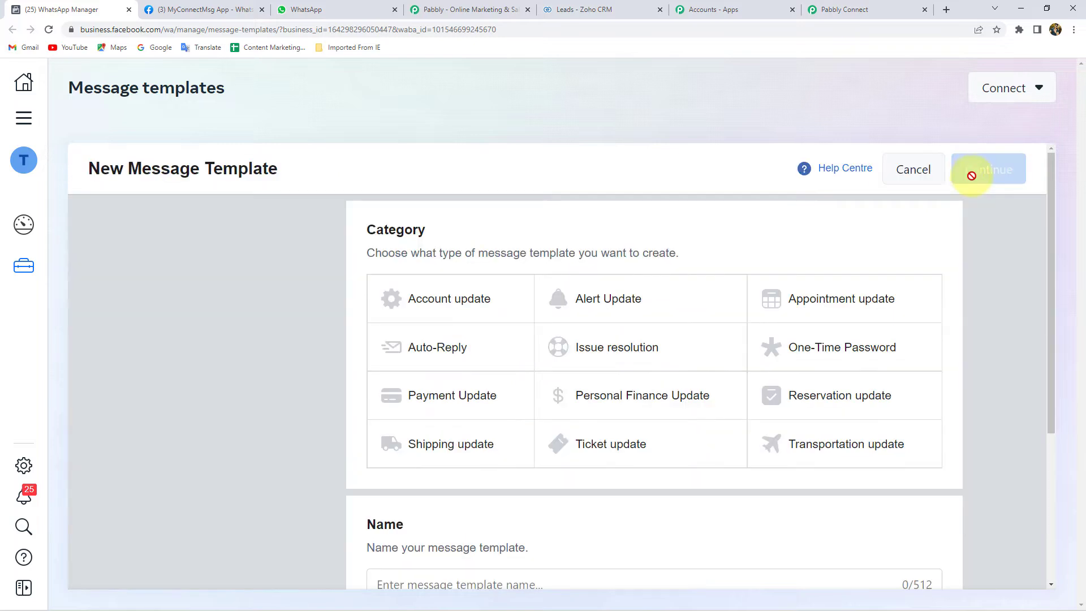
{"action": "left_click", "coordinate": [914, 171]}
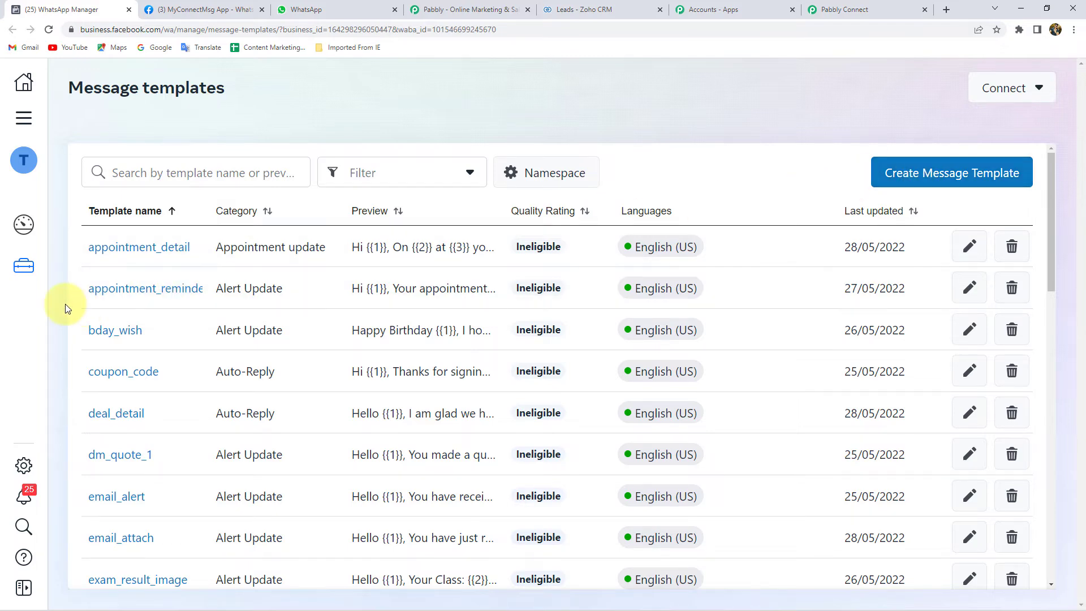
{"action": "scroll", "coordinate": [170, 345], "scroll_direction": "down", "scroll_amount": 6}
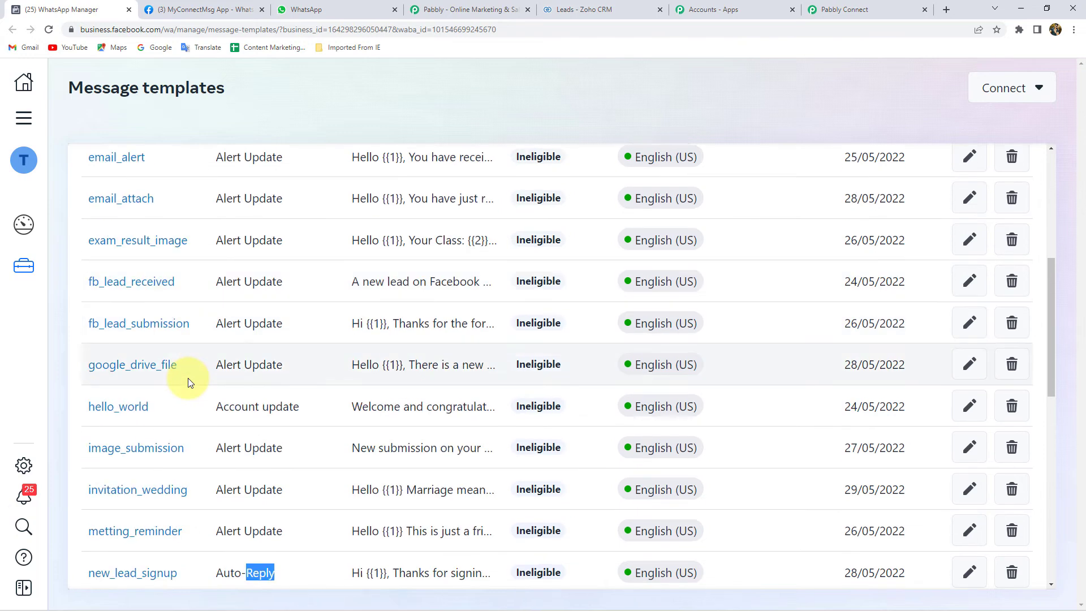
{"action": "scroll", "coordinate": [187, 382], "scroll_direction": "down", "scroll_amount": 6}
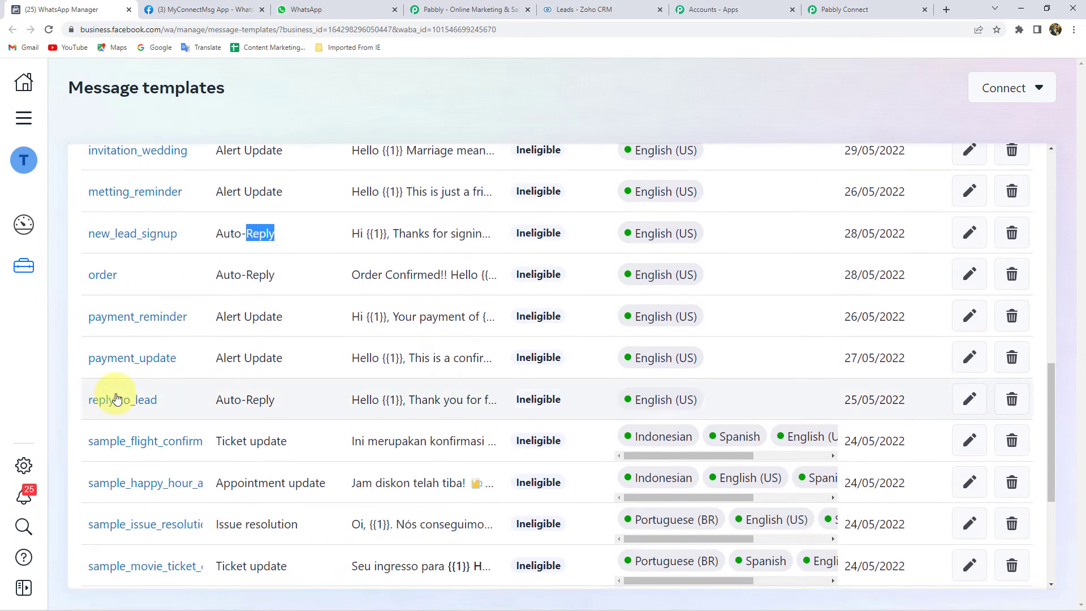
Step: Open the approved reply_to_lead template and highlight the sample name in its preview bubble
{"action": "left_click", "coordinate": [116, 398]}
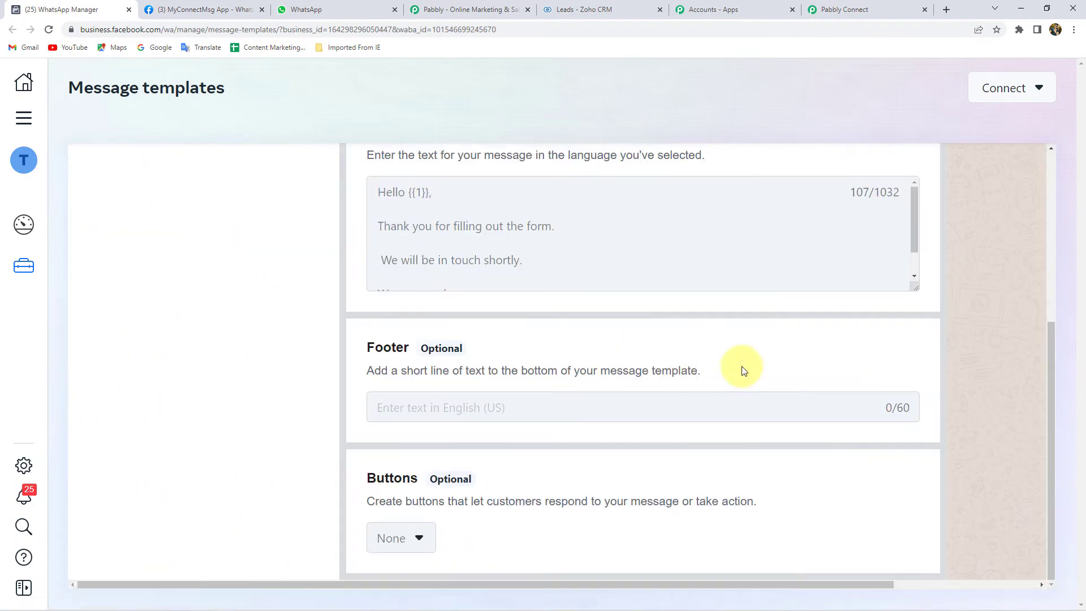
{"action": "left_click_drag", "start_coordinate": [867, 588], "coordinate": [1017, 585]}
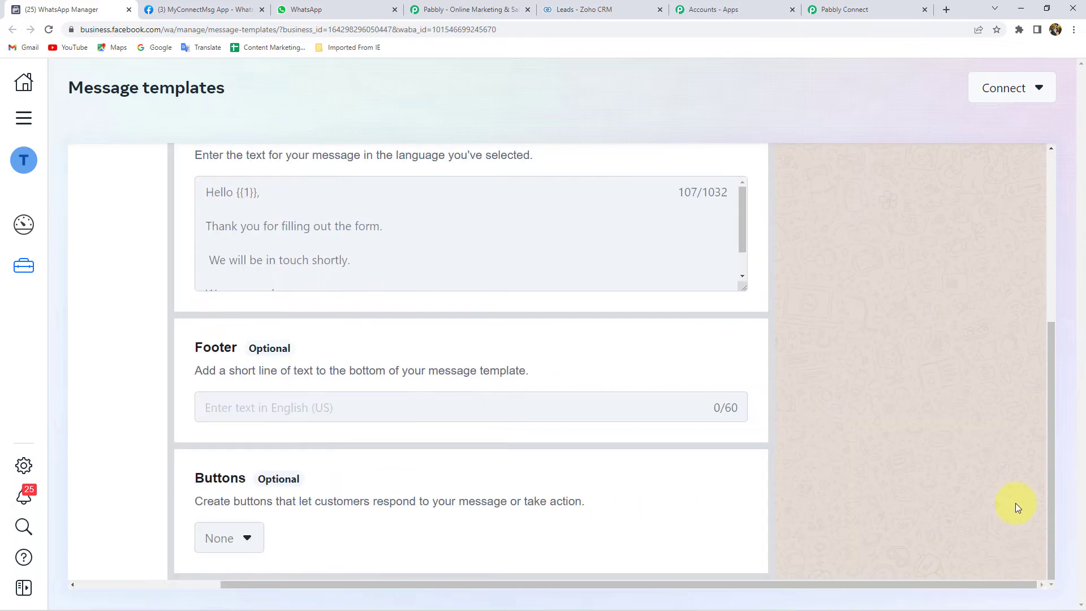
{"action": "scroll", "coordinate": [1012, 500], "scroll_direction": "up", "scroll_amount": 5}
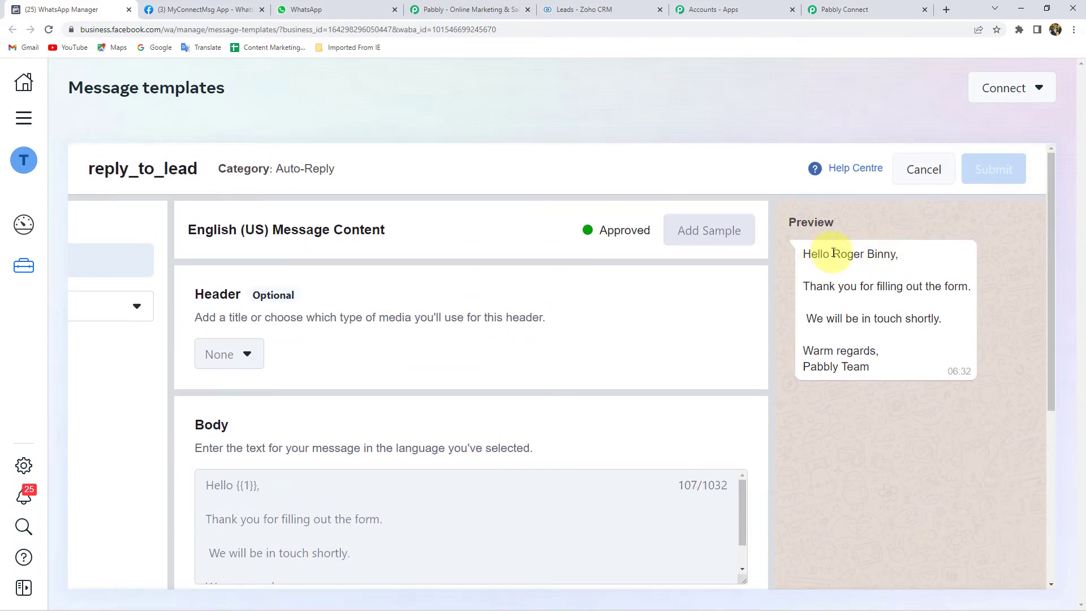
{"action": "left_click_drag", "start_coordinate": [833, 252], "coordinate": [895, 257]}
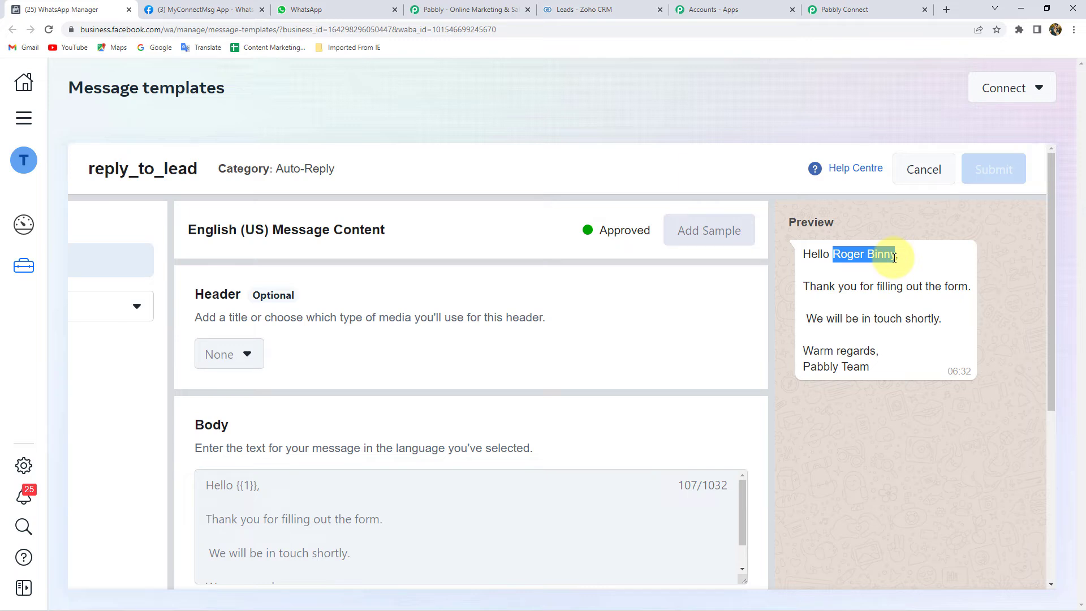
{"action": "left_click", "coordinate": [892, 256]}
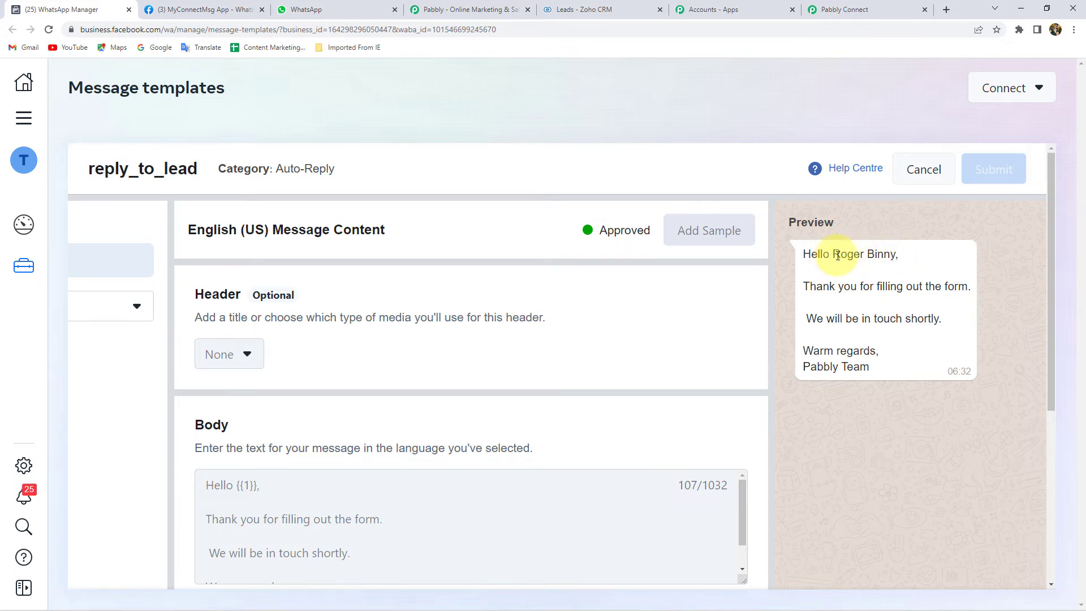
{"action": "left_click_drag", "start_coordinate": [838, 256], "coordinate": [895, 255]}
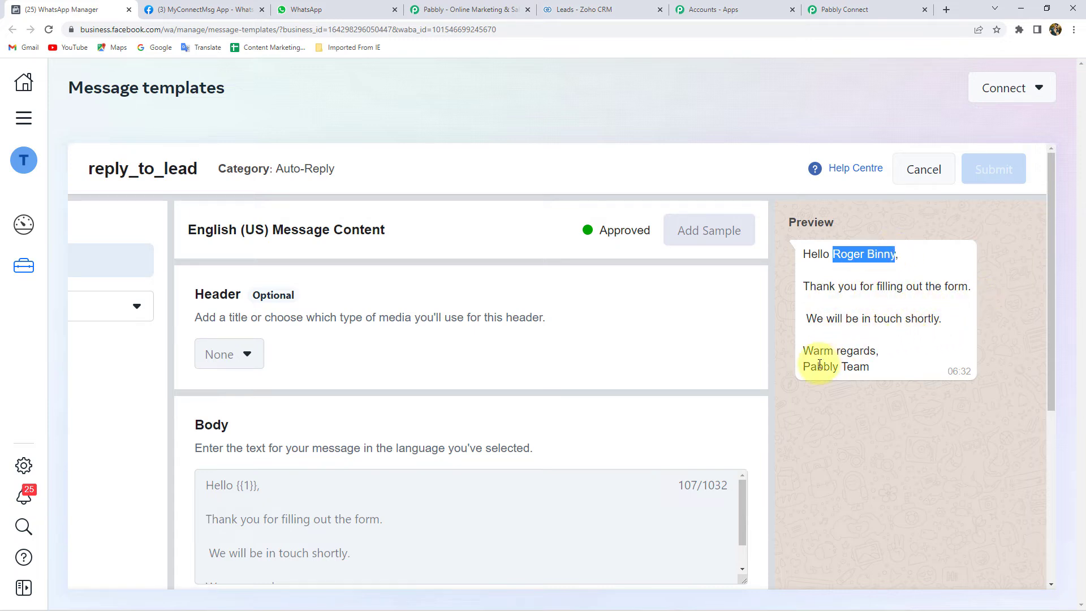
{"action": "left_click", "coordinate": [875, 356]}
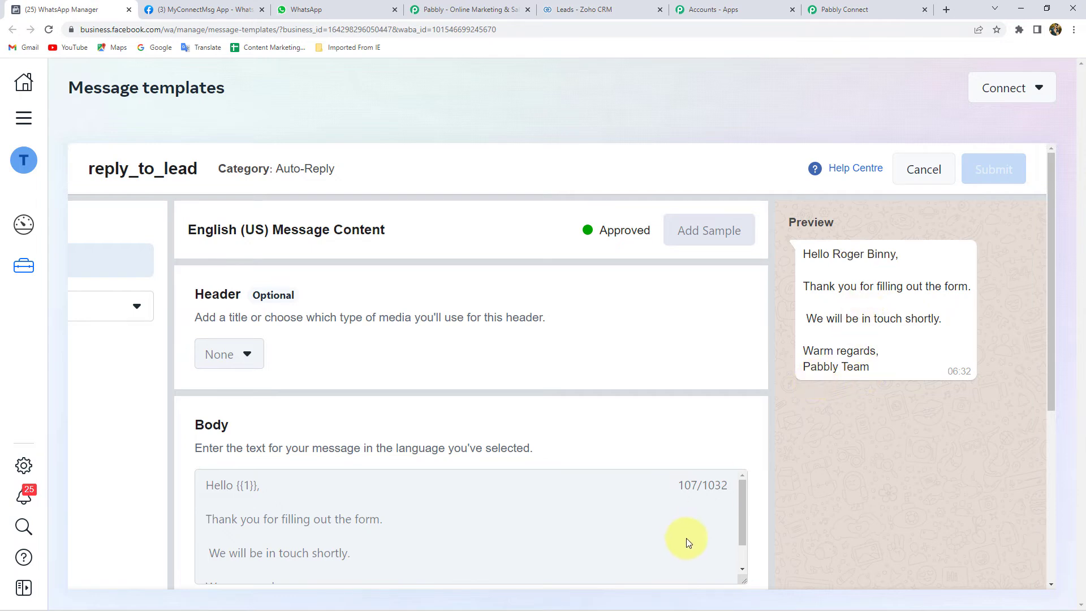
{"action": "scroll", "coordinate": [686, 537], "scroll_direction": "down", "scroll_amount": 6}
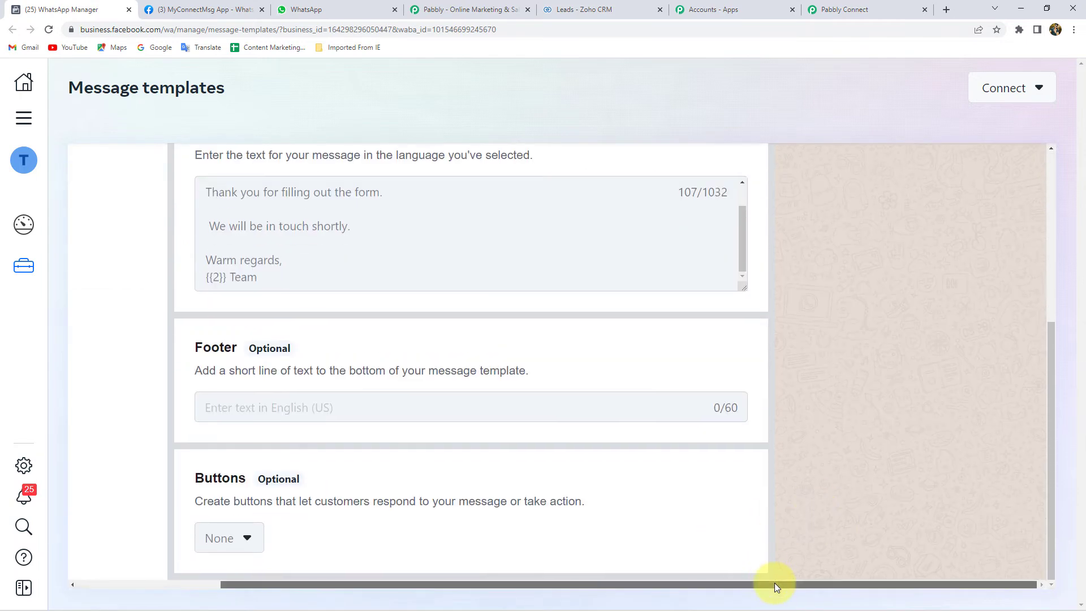
{"action": "left_click_drag", "start_coordinate": [774, 584], "coordinate": [616, 585]}
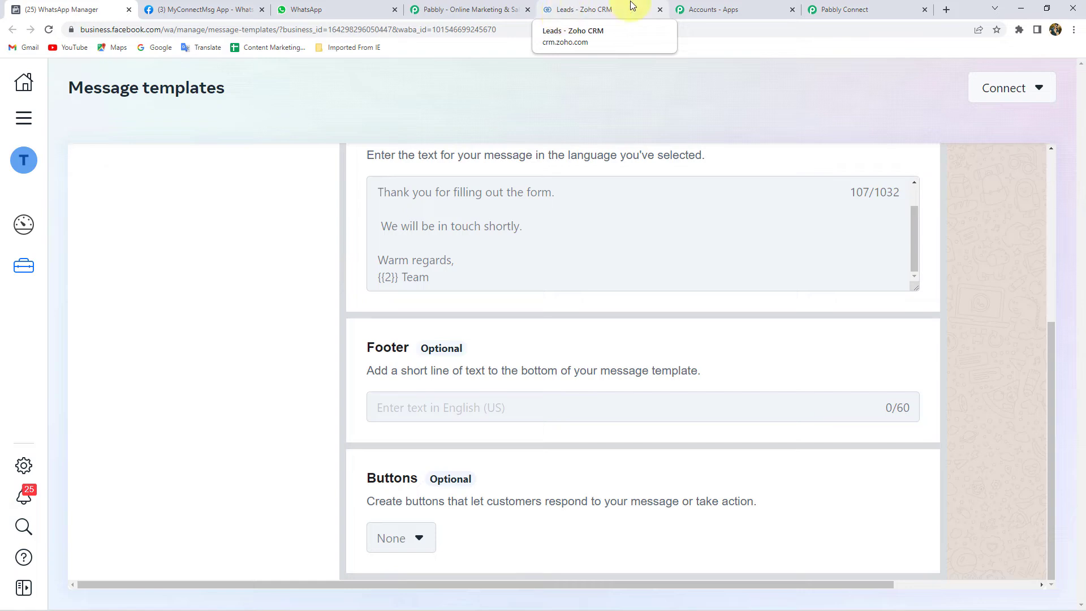
Step: Select reply_to_lead as the Template Name, then review its 'Hello {{1}},' body in WhatsApp Manager
{"action": "left_click", "coordinate": [837, 9]}
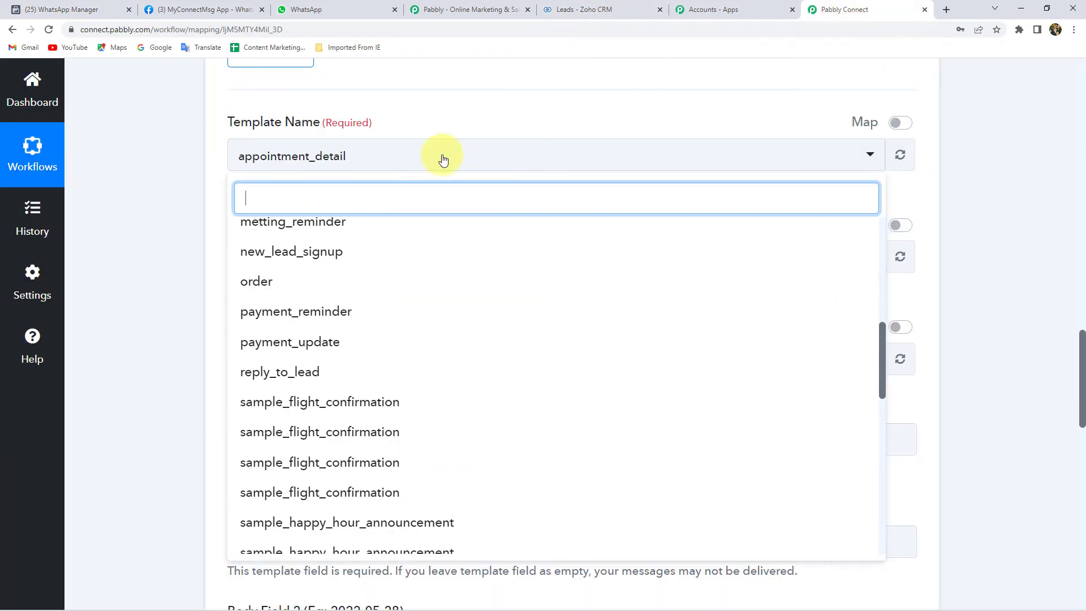
{"action": "left_click", "coordinate": [277, 371]}
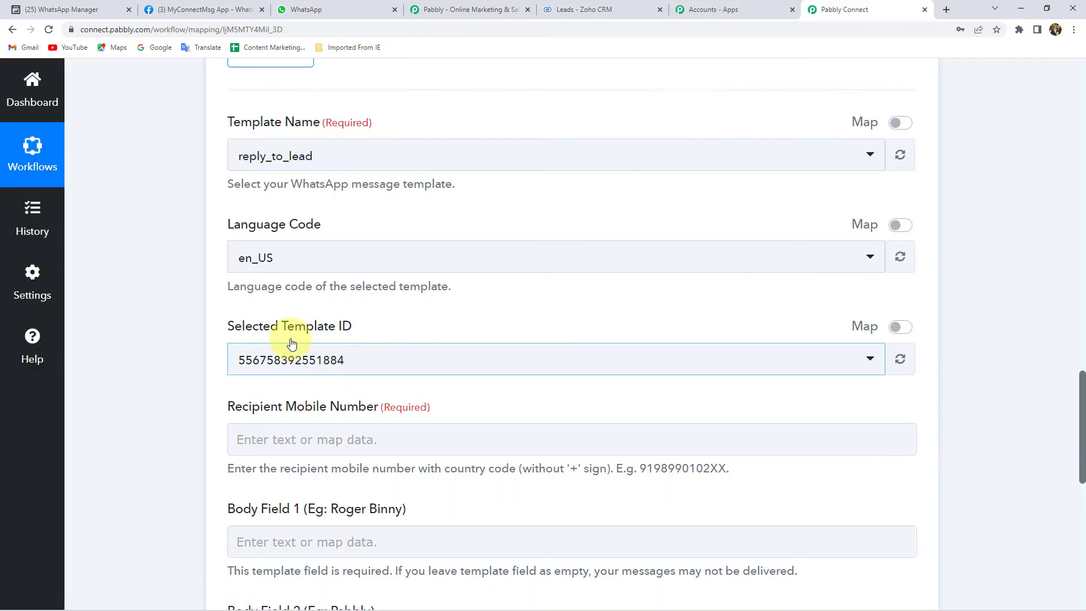
{"action": "scroll", "coordinate": [158, 287], "scroll_direction": "down", "scroll_amount": 5}
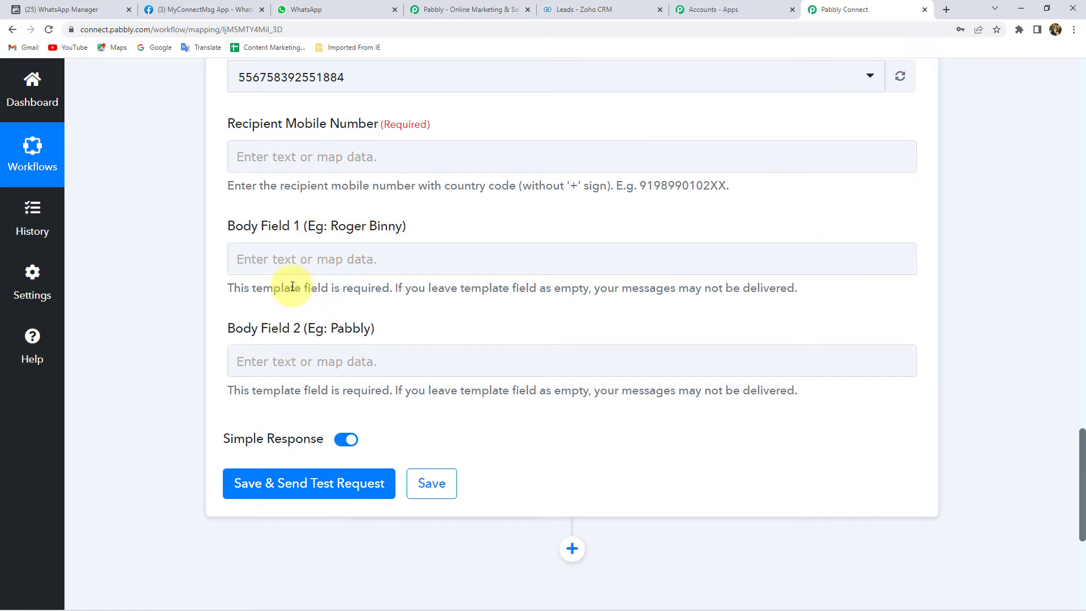
{"action": "left_click", "coordinate": [73, 10]}
{"action": "scroll", "coordinate": [385, 206], "scroll_direction": "up", "scroll_amount": 2}
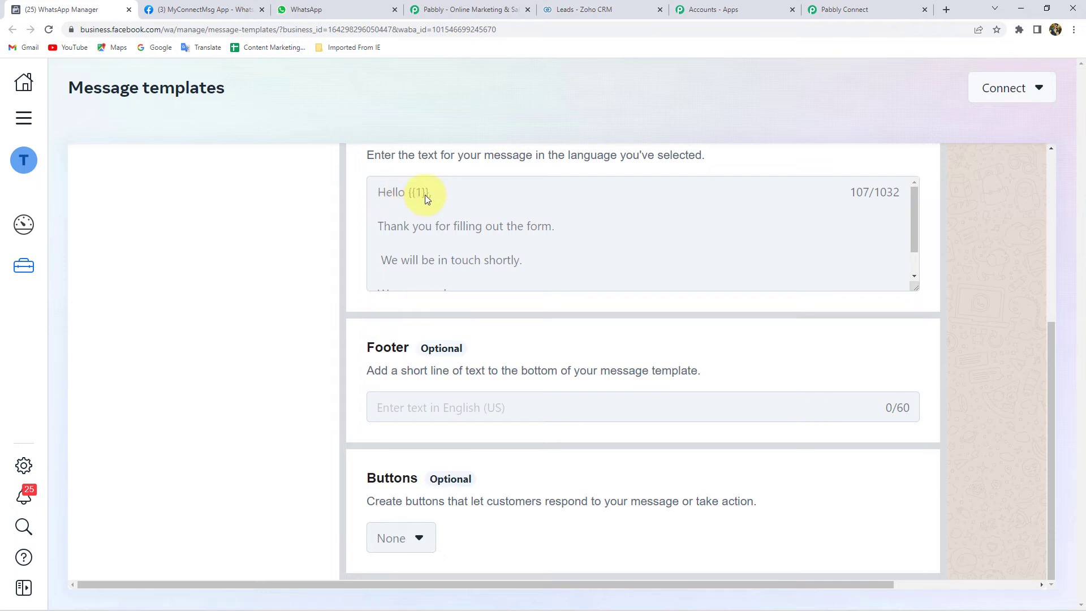
{"action": "left_click_drag", "start_coordinate": [428, 192], "coordinate": [412, 194]}
{"action": "scroll", "coordinate": [425, 198], "scroll_direction": "down", "scroll_amount": 1}
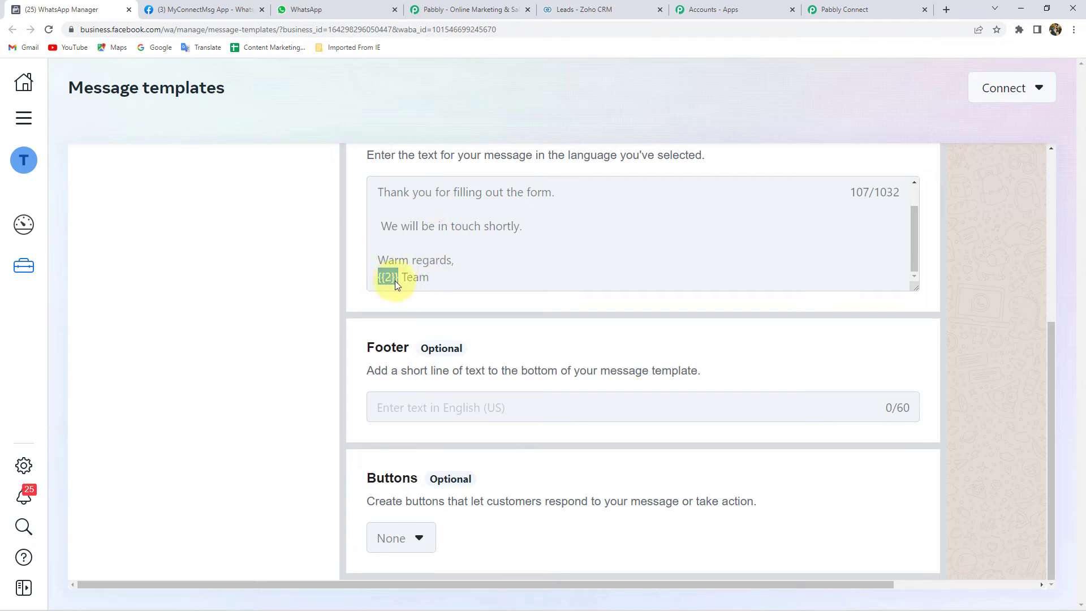
{"action": "scroll", "coordinate": [426, 266], "scroll_direction": "up", "scroll_amount": 1}
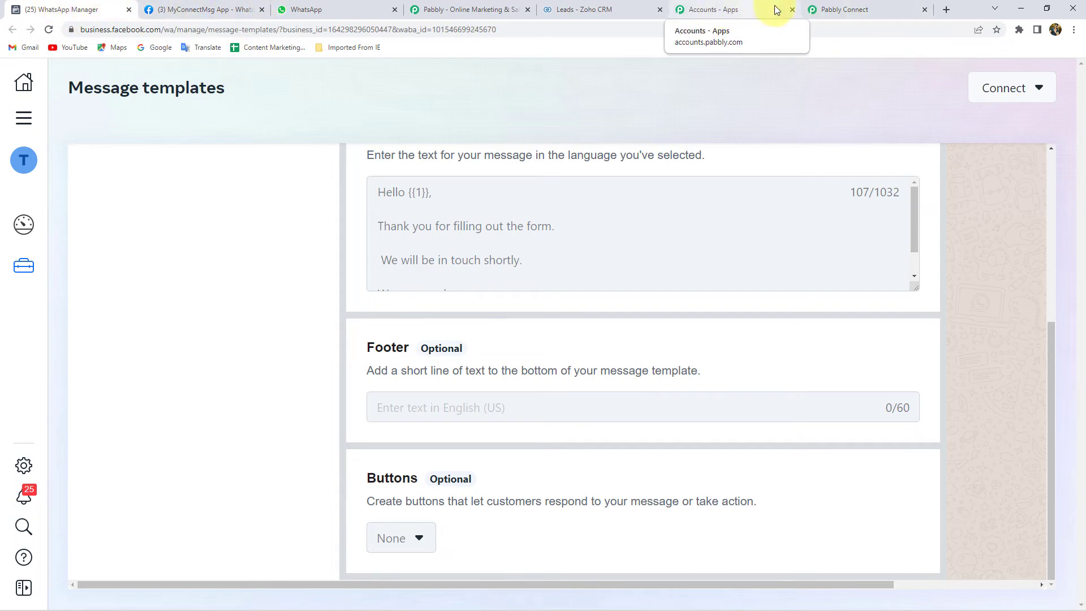
{"action": "left_click", "coordinate": [837, 10]}
{"action": "left_click", "coordinate": [334, 264]}
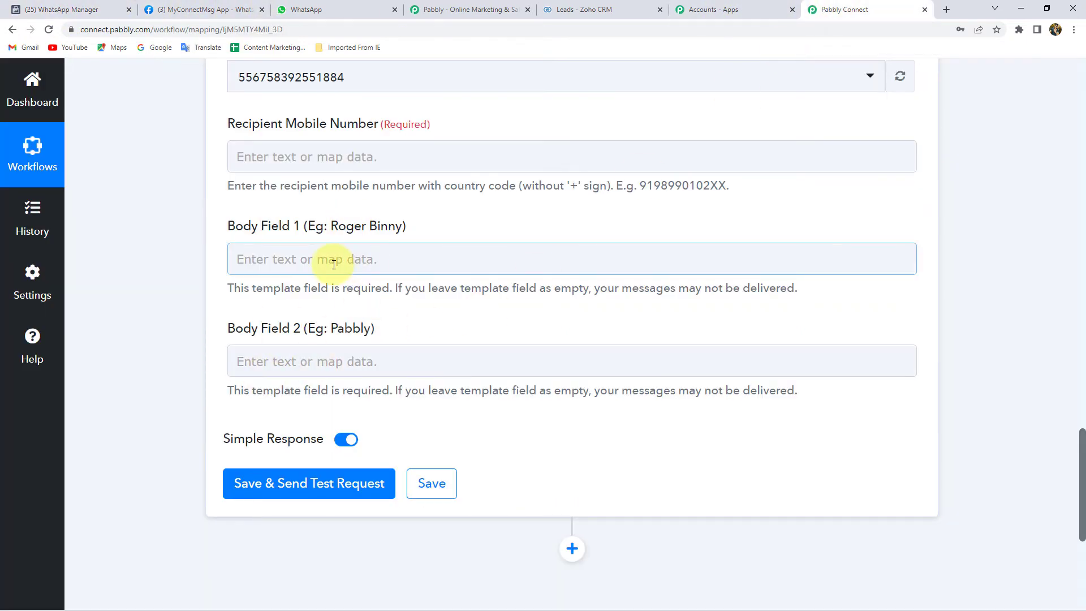
{"action": "scroll", "coordinate": [334, 264], "scroll_direction": "up", "scroll_amount": 3}
{"action": "left_click_drag", "start_coordinate": [226, 292], "coordinate": [348, 298]}
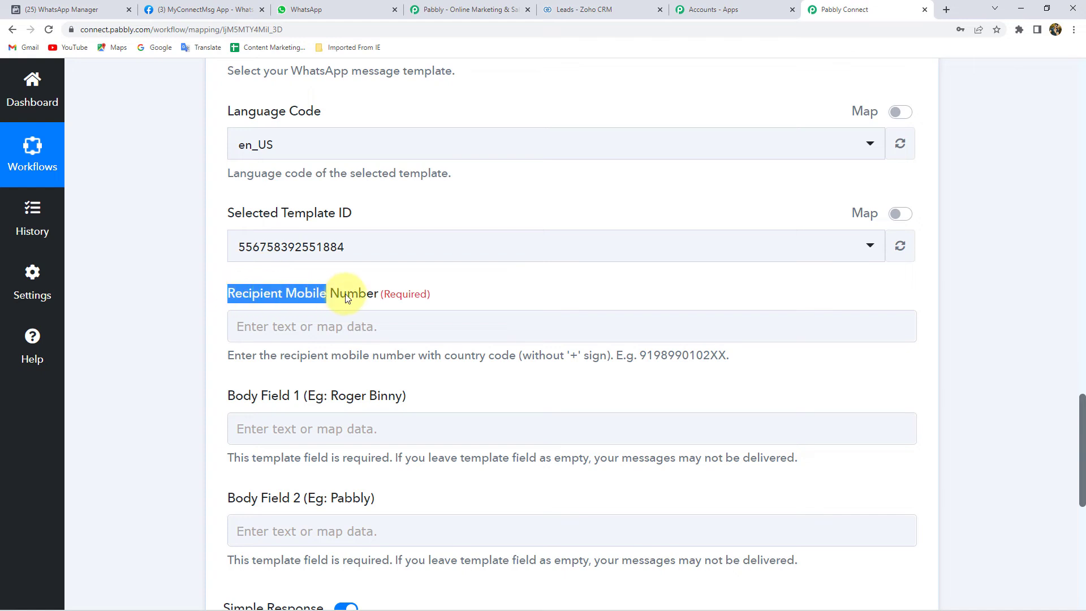
{"action": "left_click", "coordinate": [589, 358]}
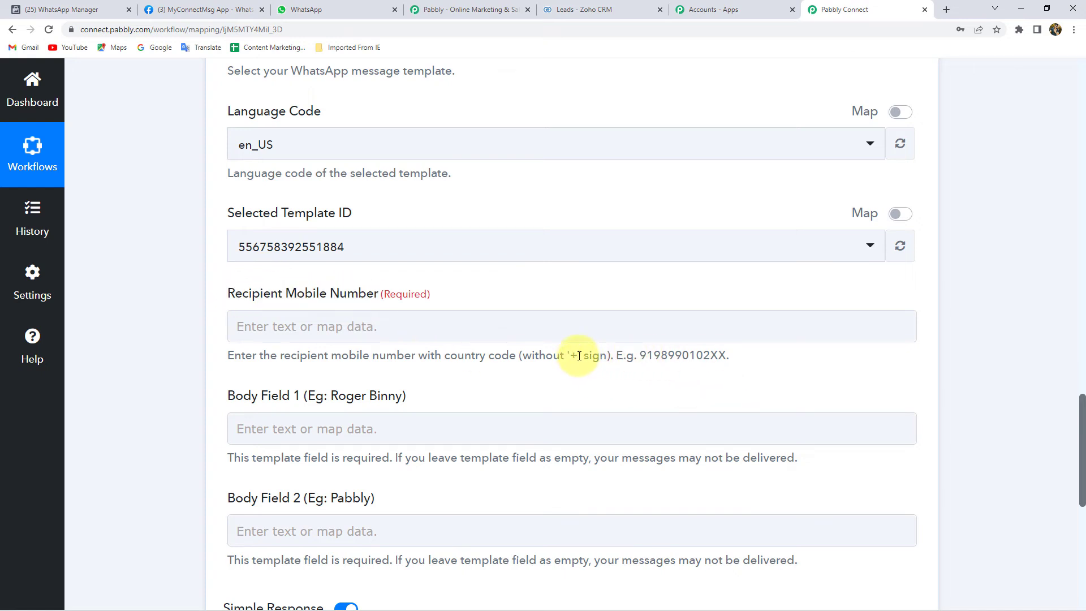
{"action": "left_click_drag", "start_coordinate": [578, 355], "coordinate": [567, 355]}
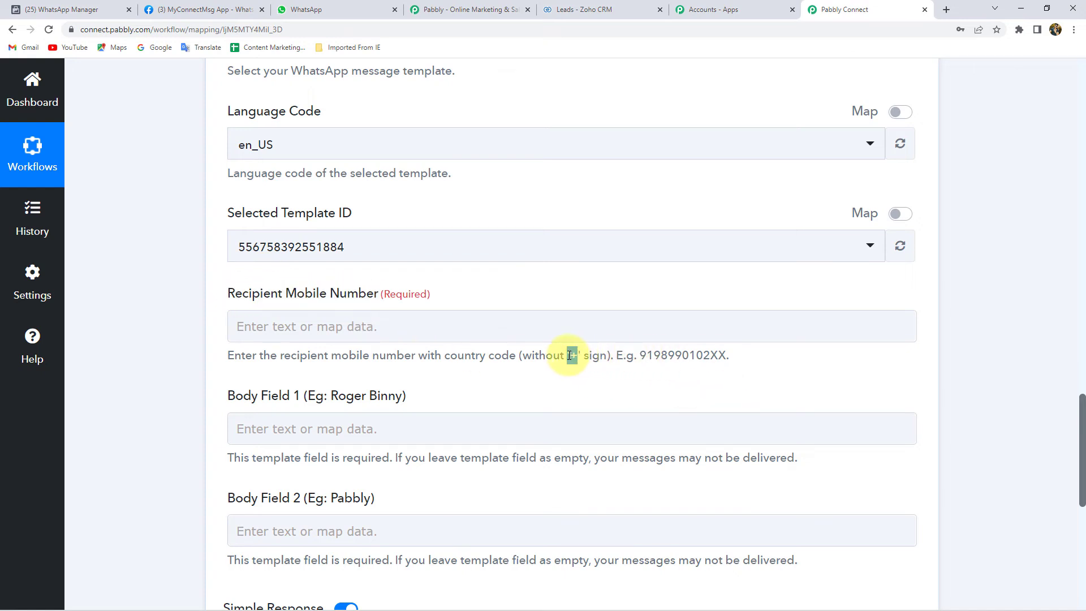
{"action": "left_click", "coordinate": [196, 314]}
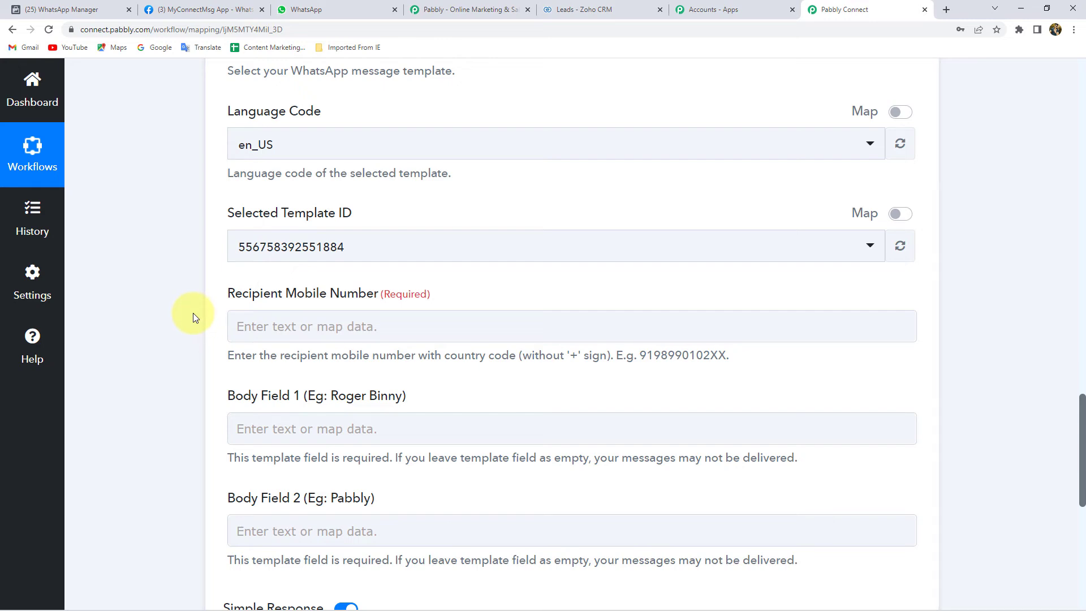
{"action": "scroll", "coordinate": [193, 313], "scroll_direction": "up", "scroll_amount": 15}
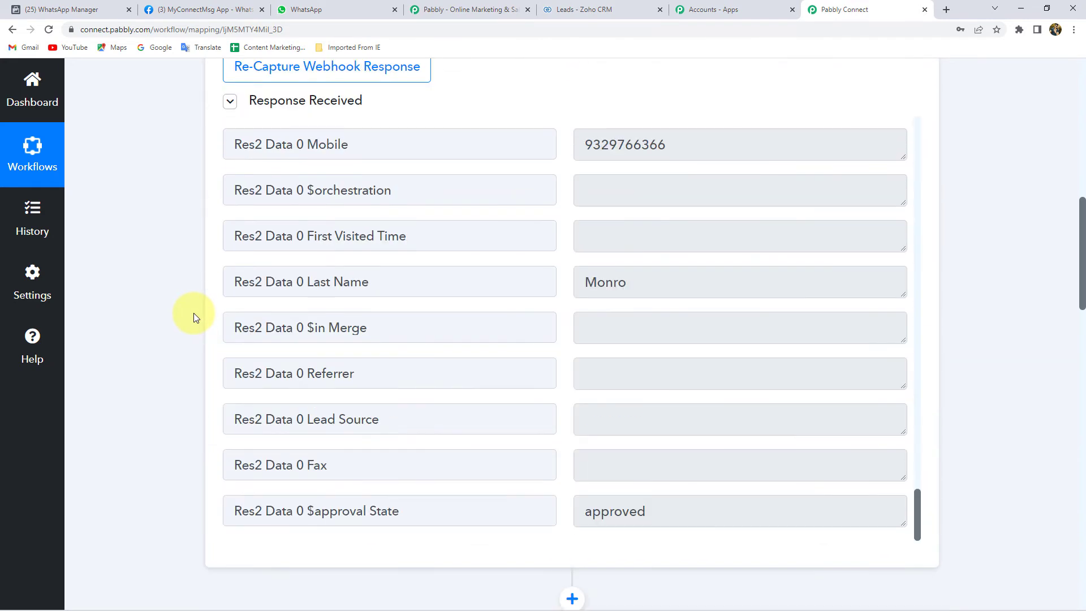
{"action": "scroll", "coordinate": [177, 288], "scroll_direction": "up", "scroll_amount": 7}
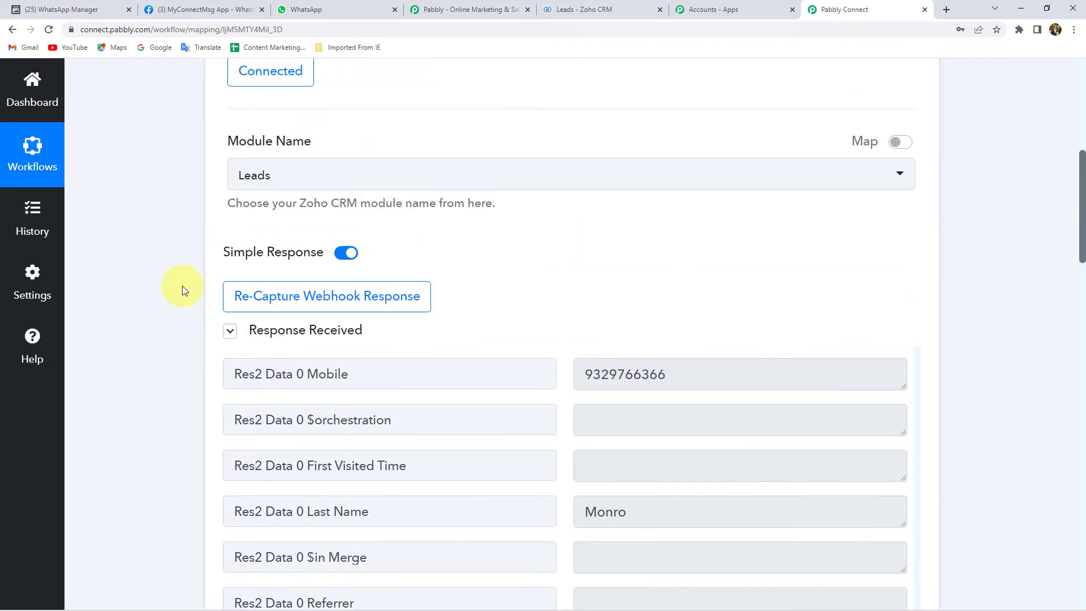
{"action": "scroll", "coordinate": [147, 359], "scroll_direction": "down", "scroll_amount": 6}
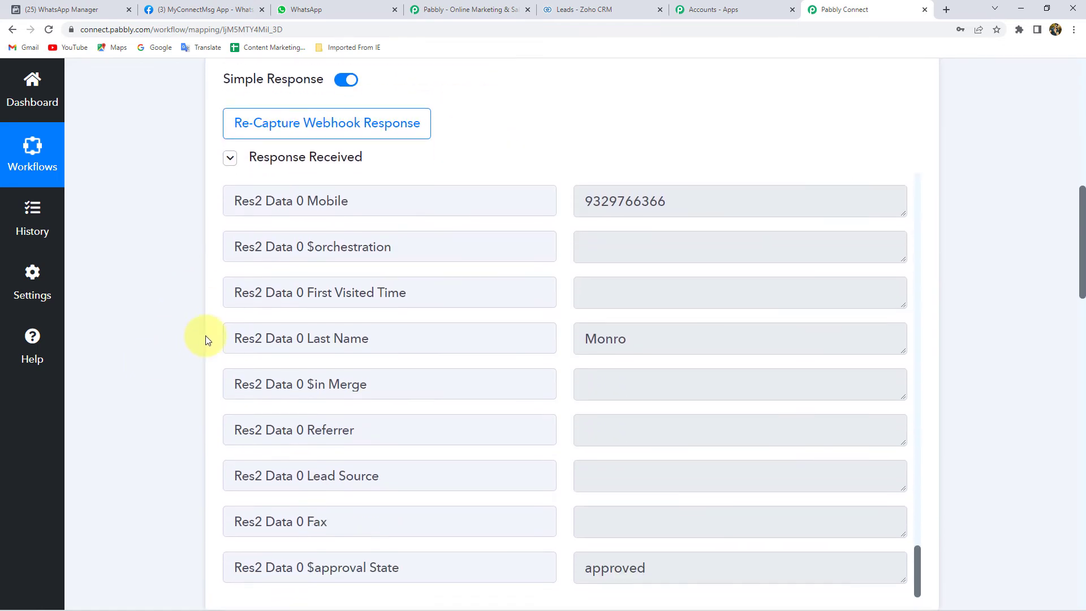
{"action": "double_click", "coordinate": [693, 212]}
{"action": "scroll", "coordinate": [163, 279], "scroll_direction": "down", "scroll_amount": 10}
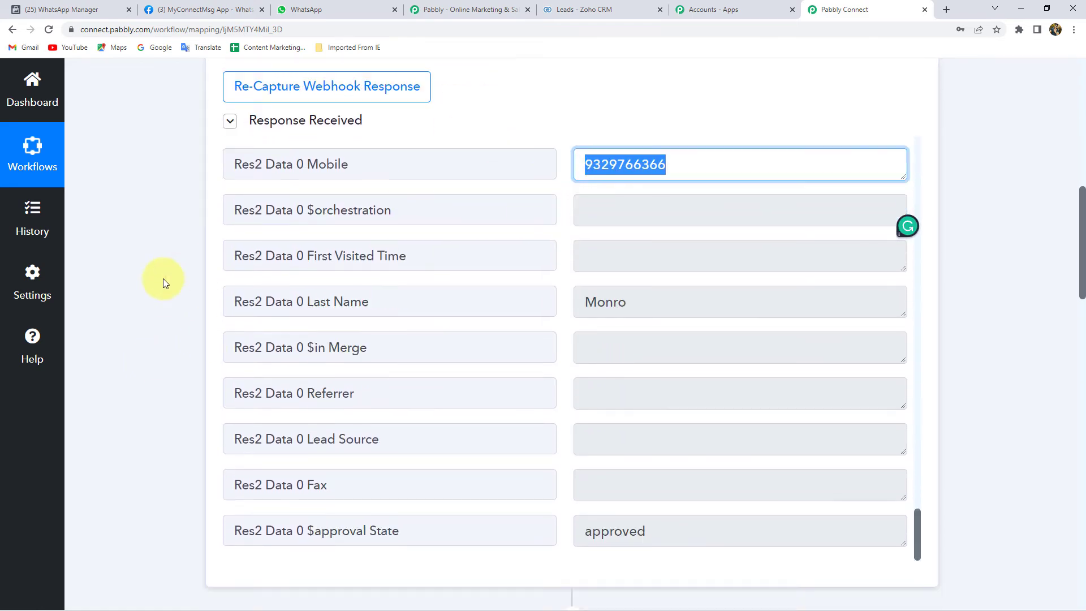
{"action": "scroll", "coordinate": [162, 278], "scroll_direction": "down", "scroll_amount": 5}
{"action": "scroll", "coordinate": [202, 399], "scroll_direction": "down", "scroll_amount": 2}
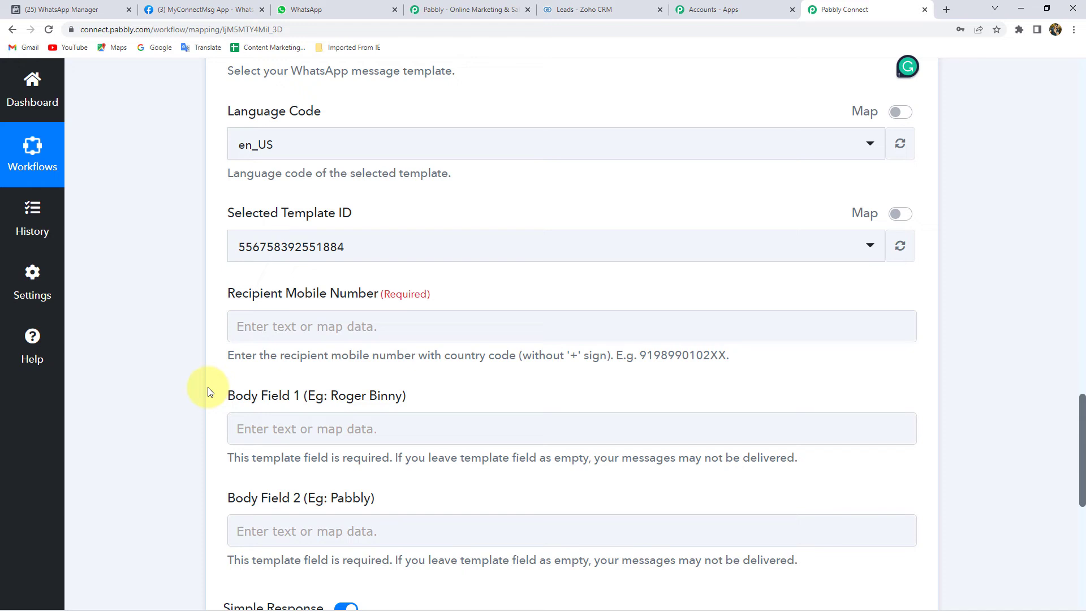
Step: Map Recipient Mobile Number to the Zoho CRM trigger's Res2 Data 0 Mobile field, found by searching 'mobi'
{"action": "left_click", "coordinate": [348, 322]}
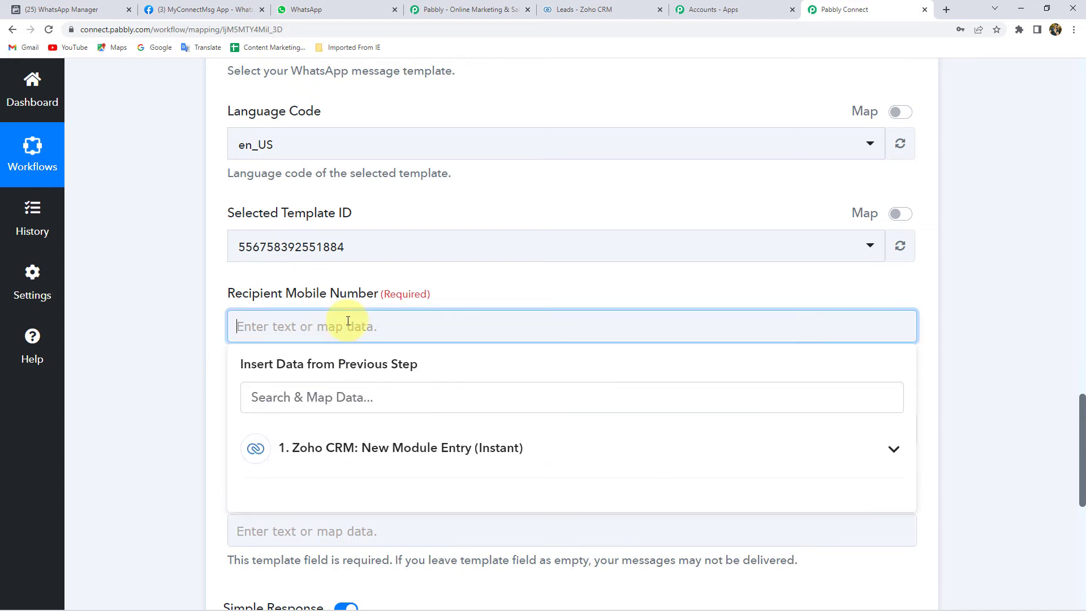
{"action": "left_click", "coordinate": [376, 456]}
{"action": "scroll", "coordinate": [182, 425], "scroll_direction": "down", "scroll_amount": 2}
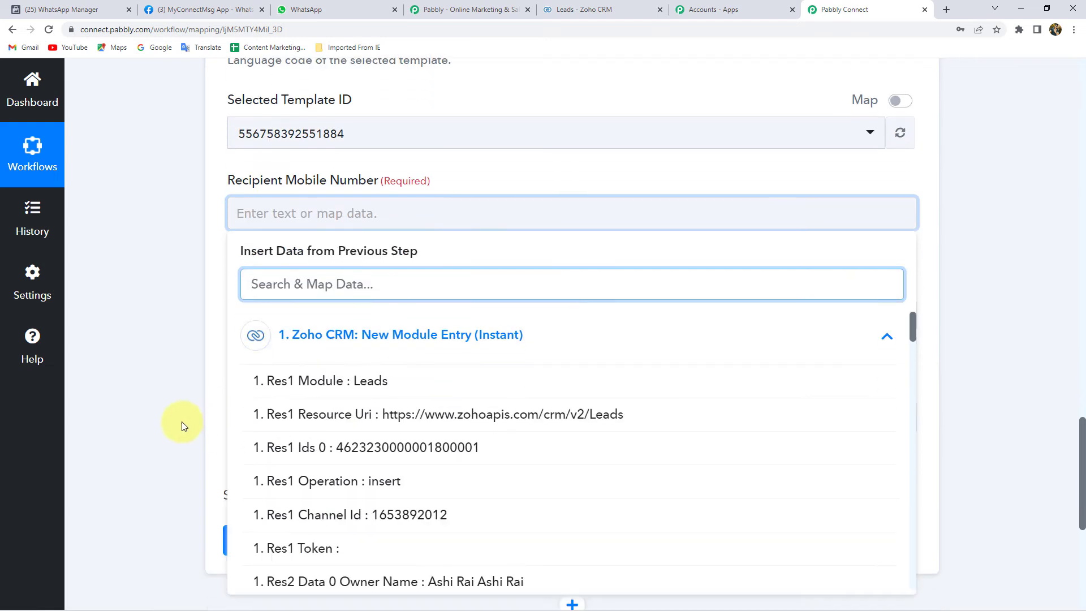
{"action": "scroll", "coordinate": [182, 425], "scroll_direction": "down", "scroll_amount": 2}
{"action": "scroll", "coordinate": [439, 399], "scroll_direction": "down", "scroll_amount": 2}
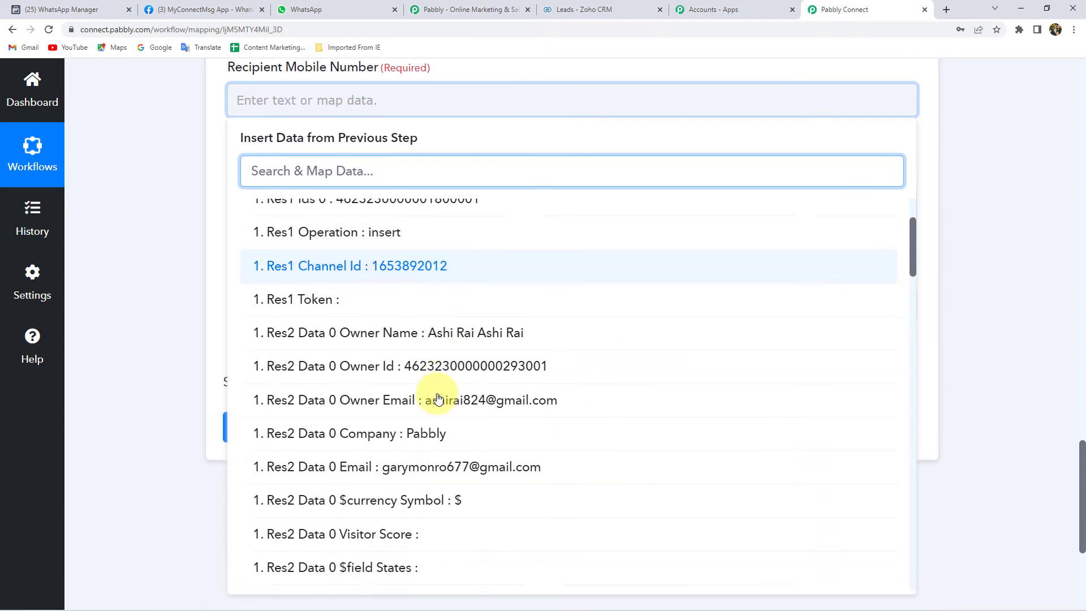
{"action": "scroll", "coordinate": [438, 399], "scroll_direction": "down", "scroll_amount": 10}
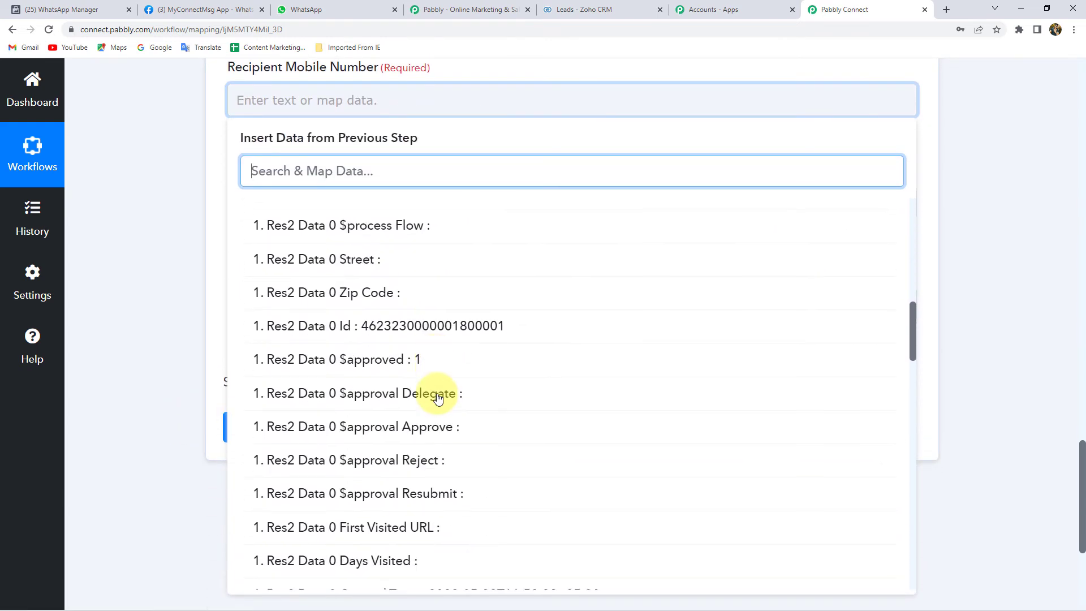
{"action": "scroll", "coordinate": [439, 399], "scroll_direction": "down", "scroll_amount": 8}
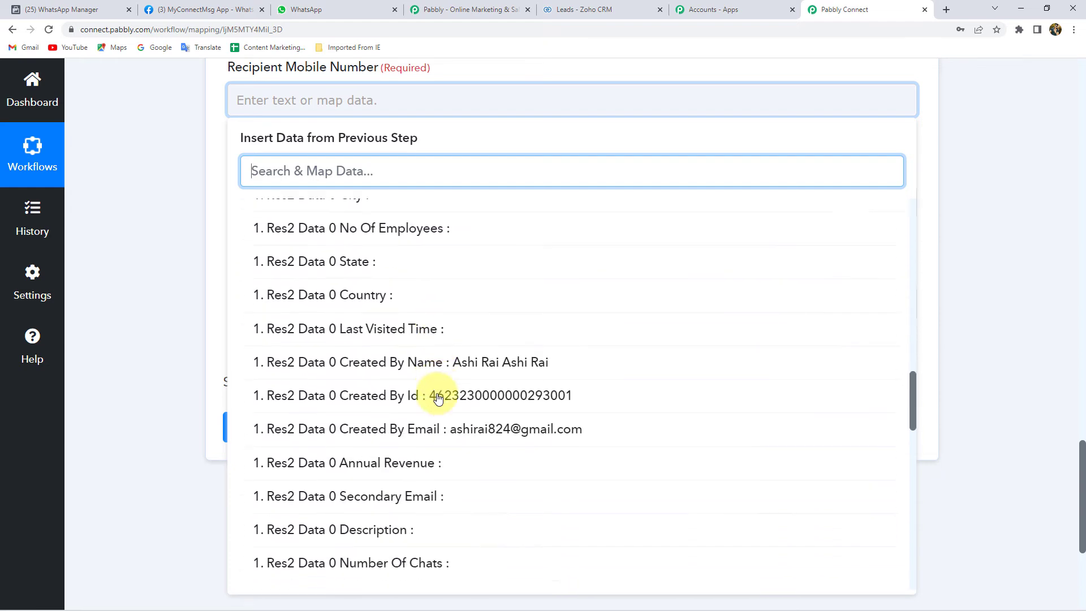
{"action": "scroll", "coordinate": [438, 398], "scroll_direction": "down", "scroll_amount": 10}
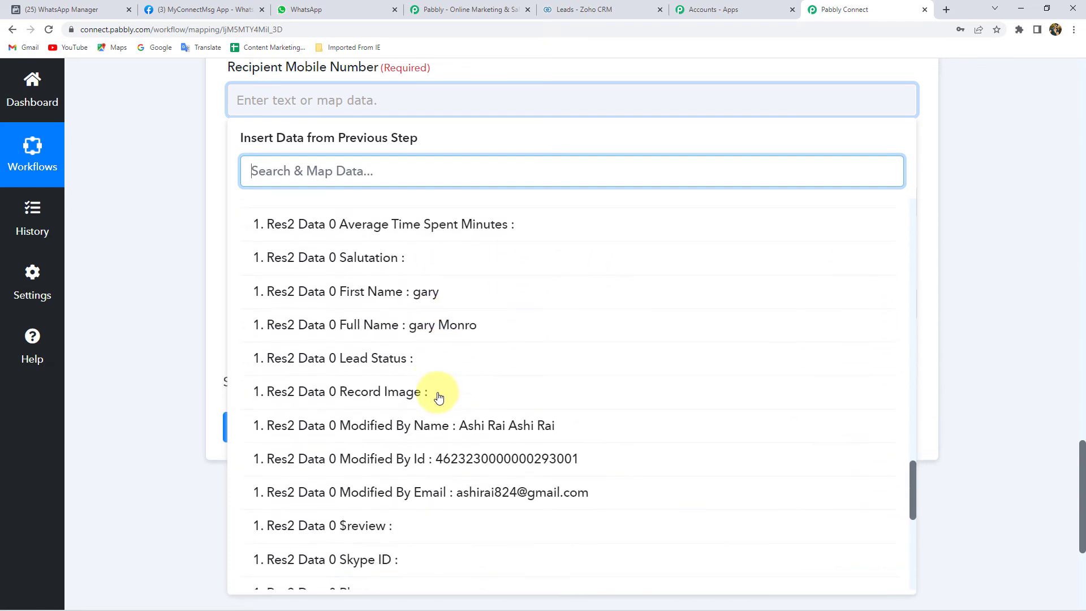
{"action": "scroll", "coordinate": [438, 397], "scroll_direction": "down", "scroll_amount": 3}
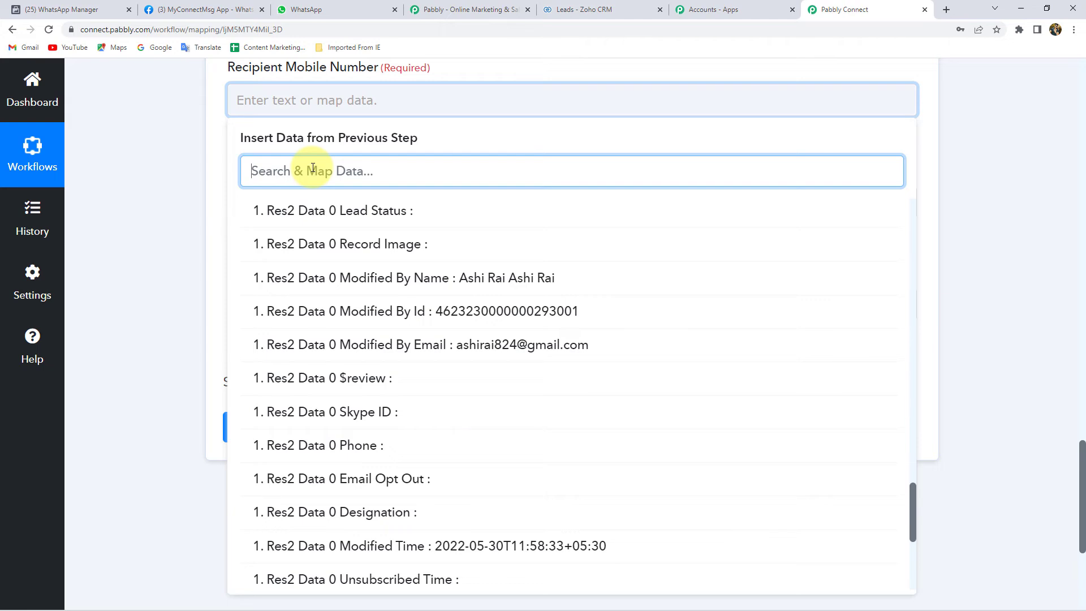
{"action": "type", "text": "mobi"}
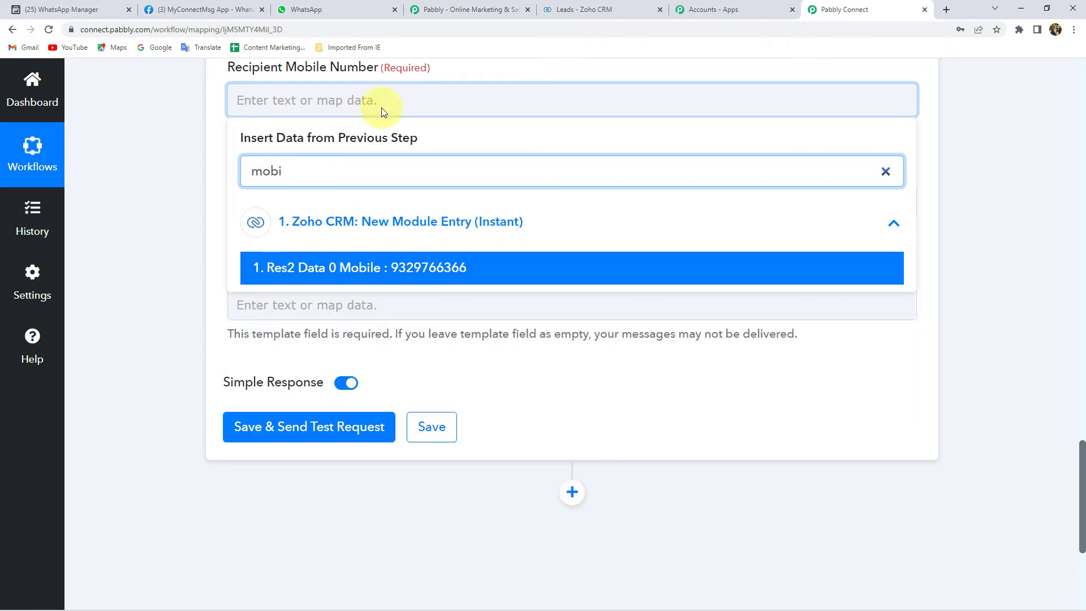
{"action": "left_click", "coordinate": [428, 266]}
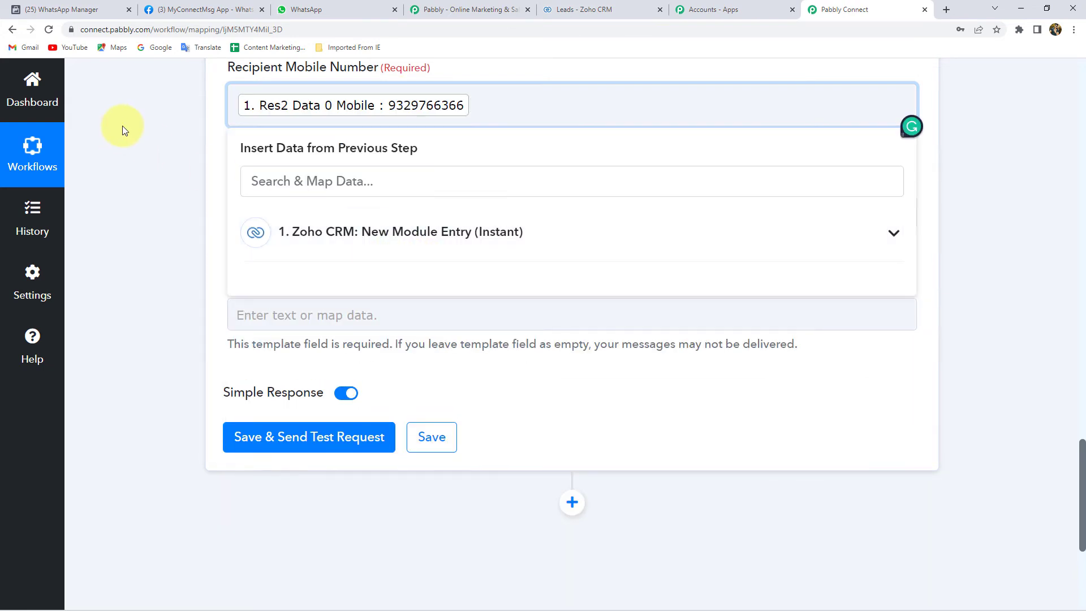
{"action": "left_click", "coordinate": [184, 116]}
{"action": "scroll", "coordinate": [193, 138], "scroll_direction": "up", "scroll_amount": 2}
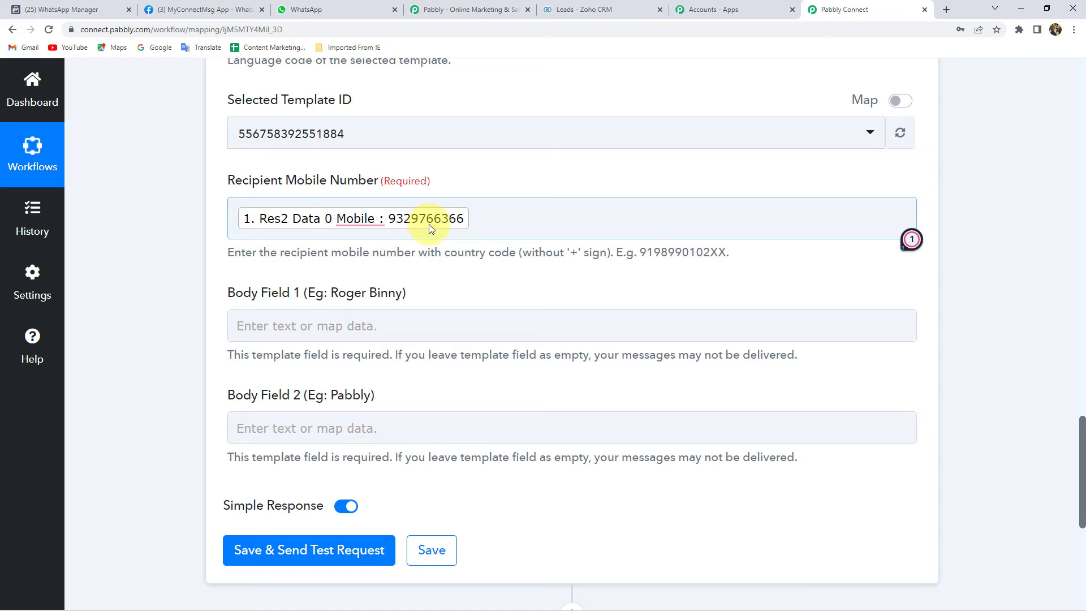
{"action": "scroll", "coordinate": [174, 285], "scroll_direction": "down", "scroll_amount": 3}
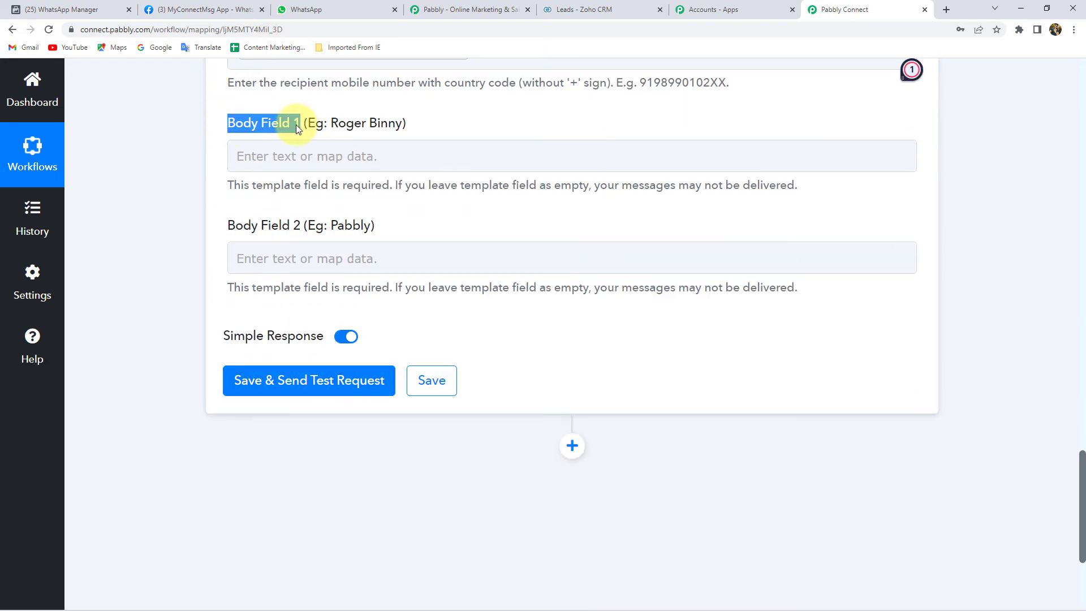
Step: Map Body Field 1 to the Zoho trigger's Res2 Data 0 Full Name field, found by searching 'nam'
{"action": "left_click", "coordinate": [73, 11]}
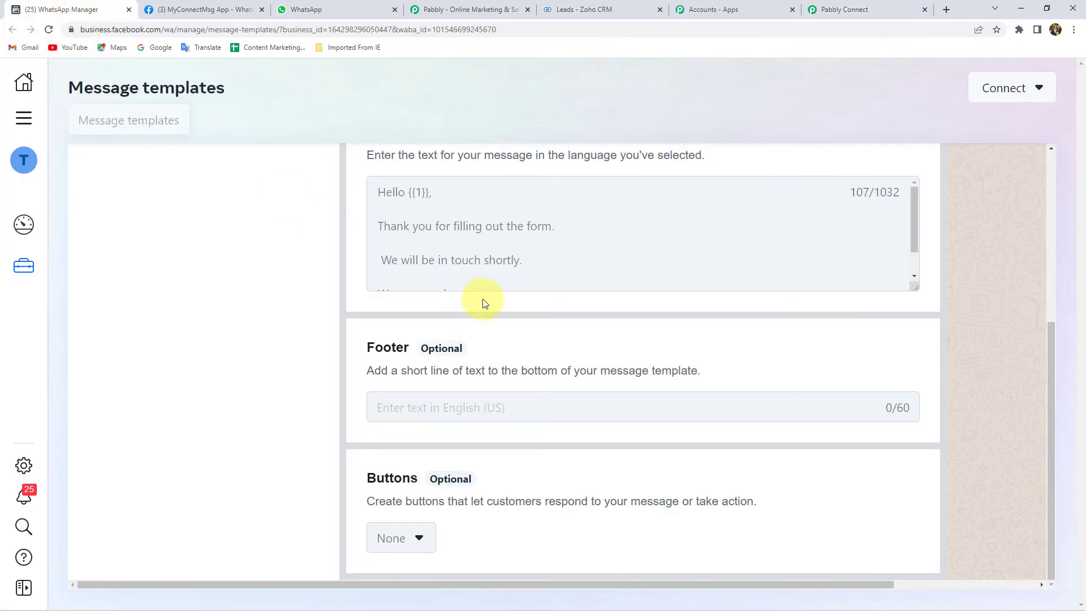
{"action": "left_click", "coordinate": [863, 12]}
{"action": "left_click", "coordinate": [340, 154]}
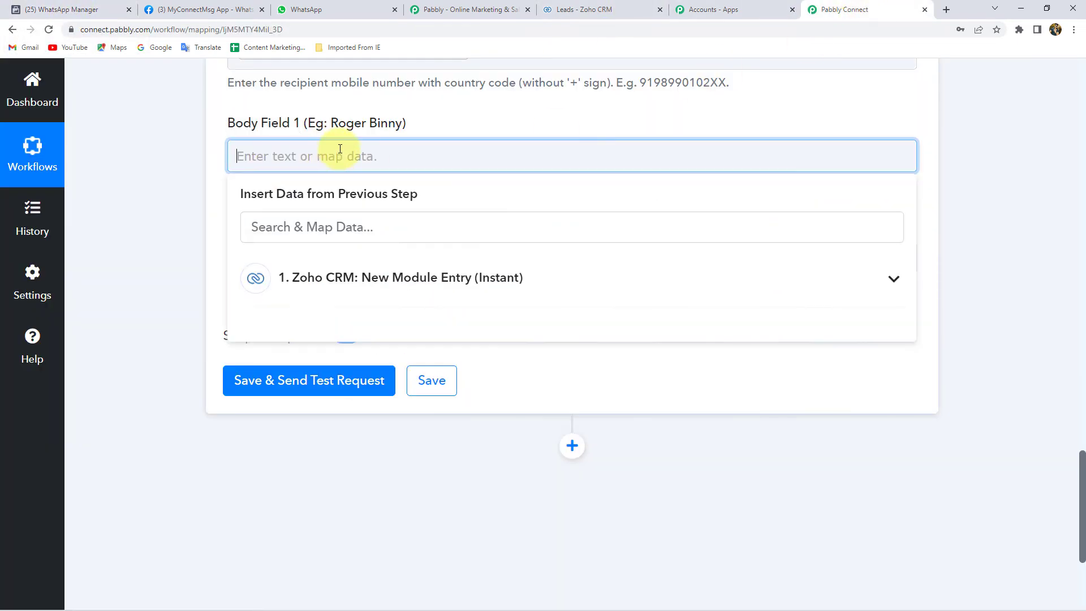
{"action": "left_click", "coordinate": [366, 279]}
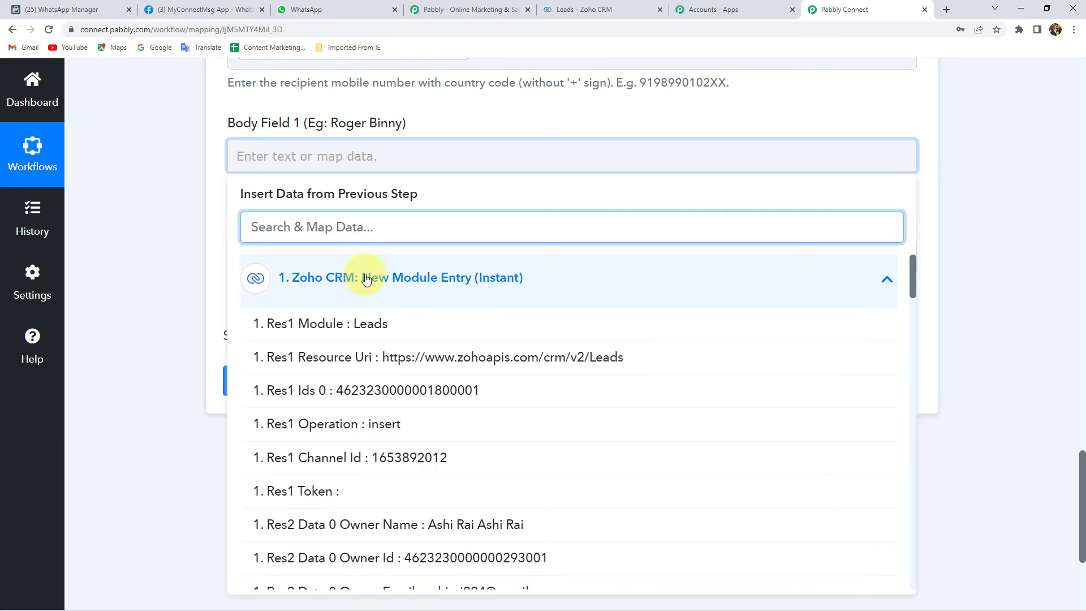
{"action": "scroll", "coordinate": [395, 451], "scroll_direction": "down", "scroll_amount": 1}
{"action": "scroll", "coordinate": [390, 441], "scroll_direction": "up", "scroll_amount": 1}
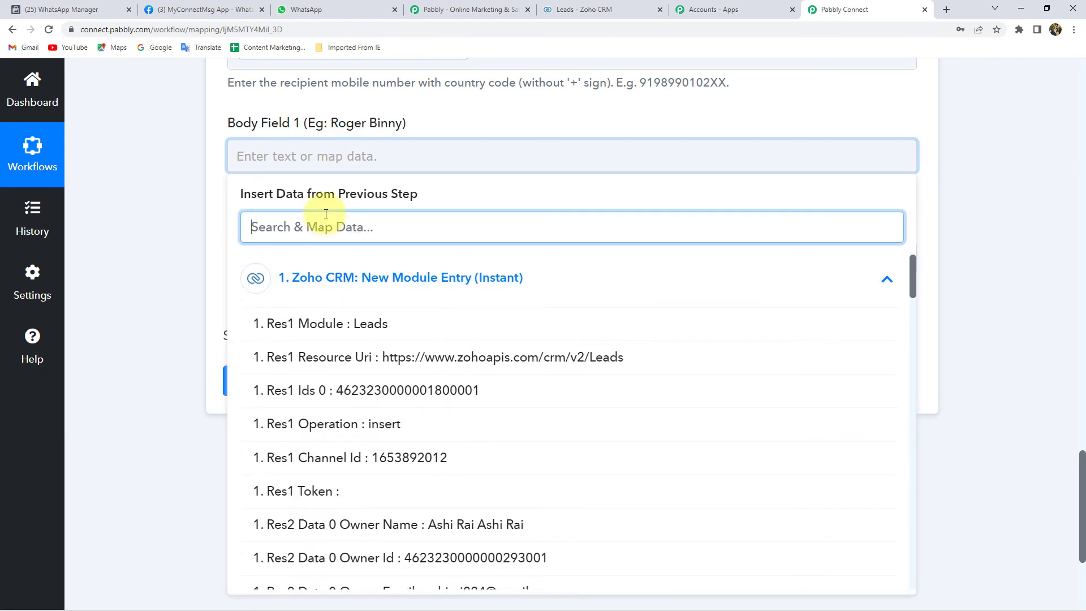
{"action": "type", "text": "name"}
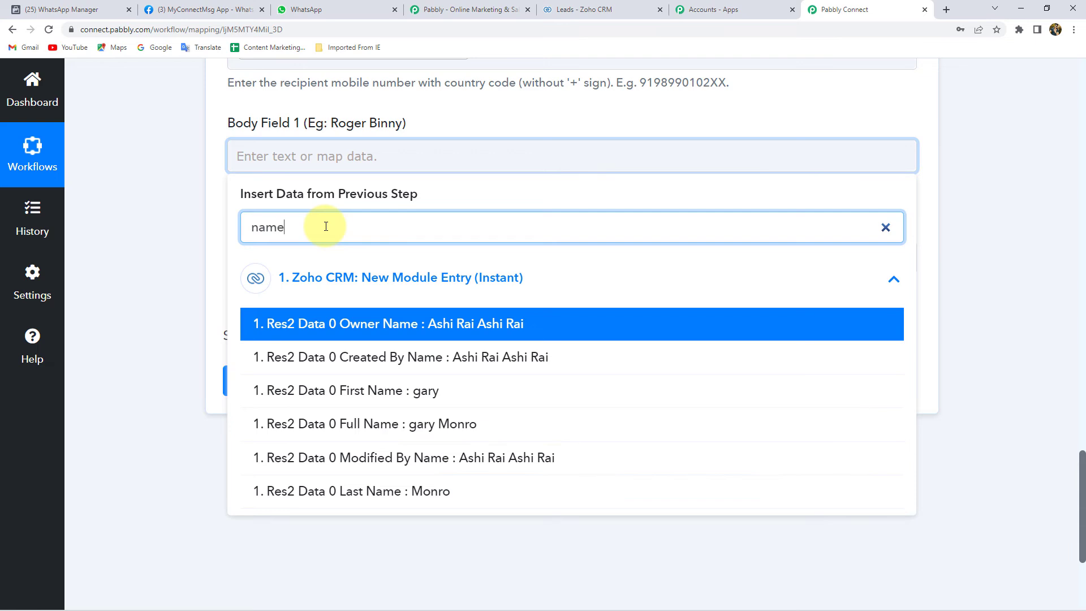
{"action": "left_click", "coordinate": [439, 426]}
{"action": "left_click", "coordinate": [138, 208]}
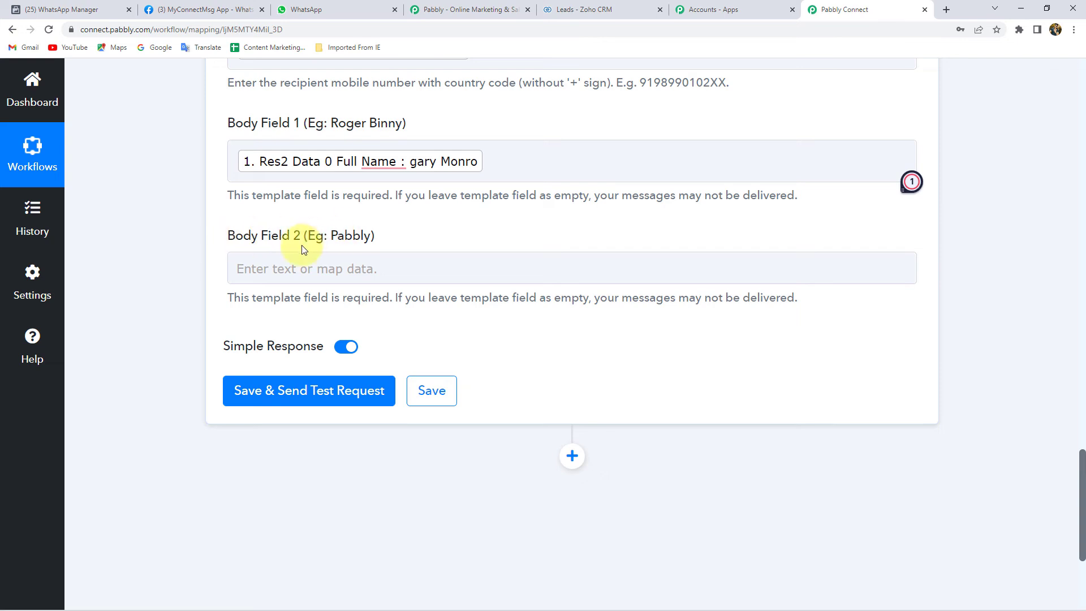
{"action": "left_click", "coordinate": [297, 263]}
Step: Enter the fixed text 'Magnet Brains' in Body Field 2, then switch to WhatsApp Web
{"action": "type", "text": "Mag"}
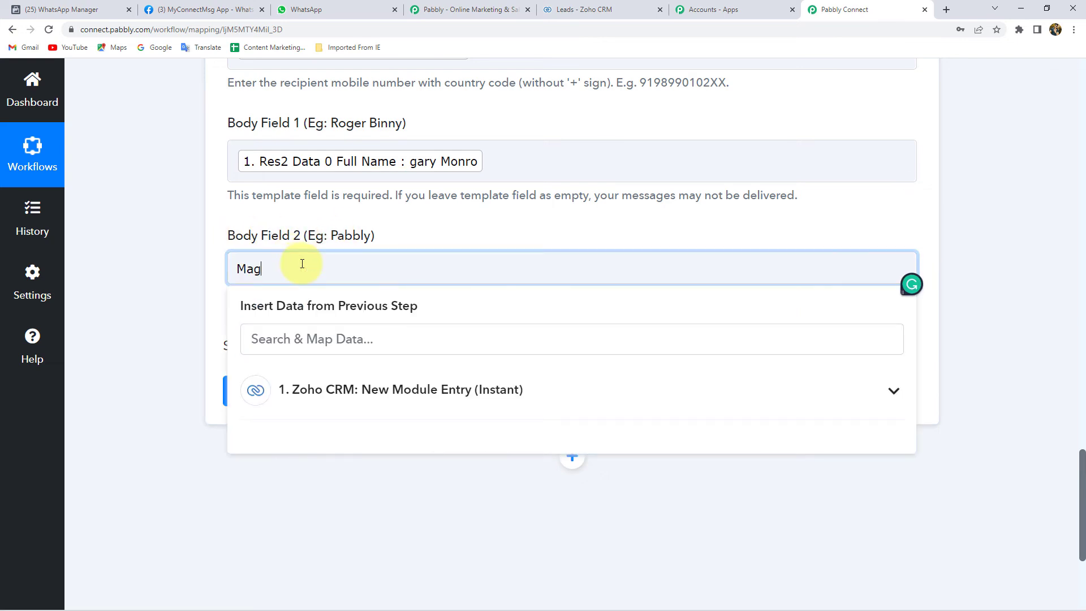
{"action": "type", "text": "net Brains"}
{"action": "left_click", "coordinate": [191, 260]}
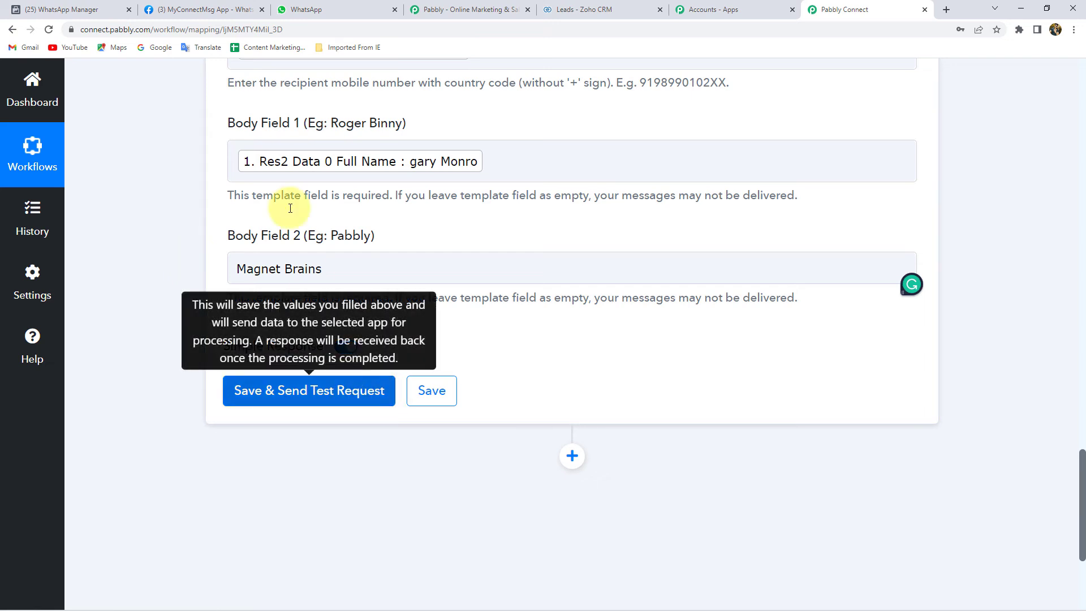
{"action": "left_click", "coordinate": [297, 13]}
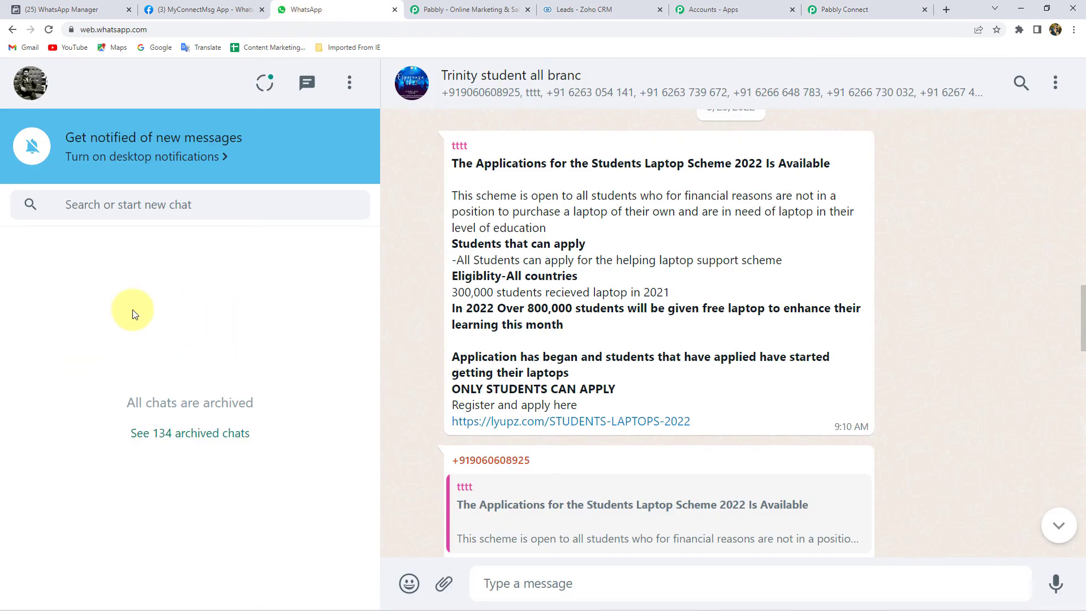
Step: After checking WhatsApp Web and the reply_to_lead template, save the WhatsApp action and send a test request
{"action": "left_click", "coordinate": [49, 31]}
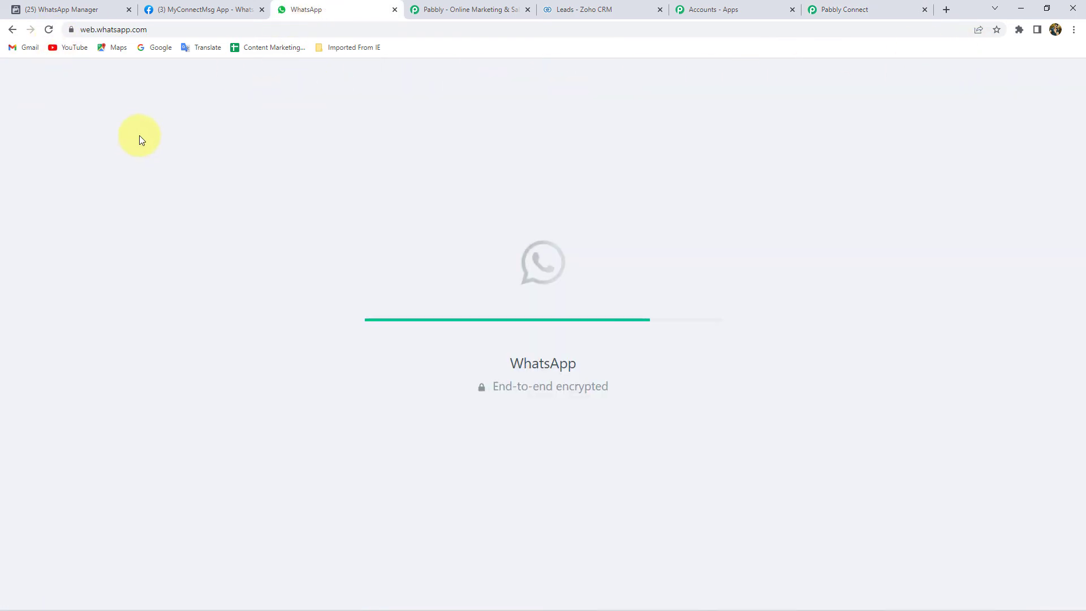
{"action": "left_click", "coordinate": [879, 12]}
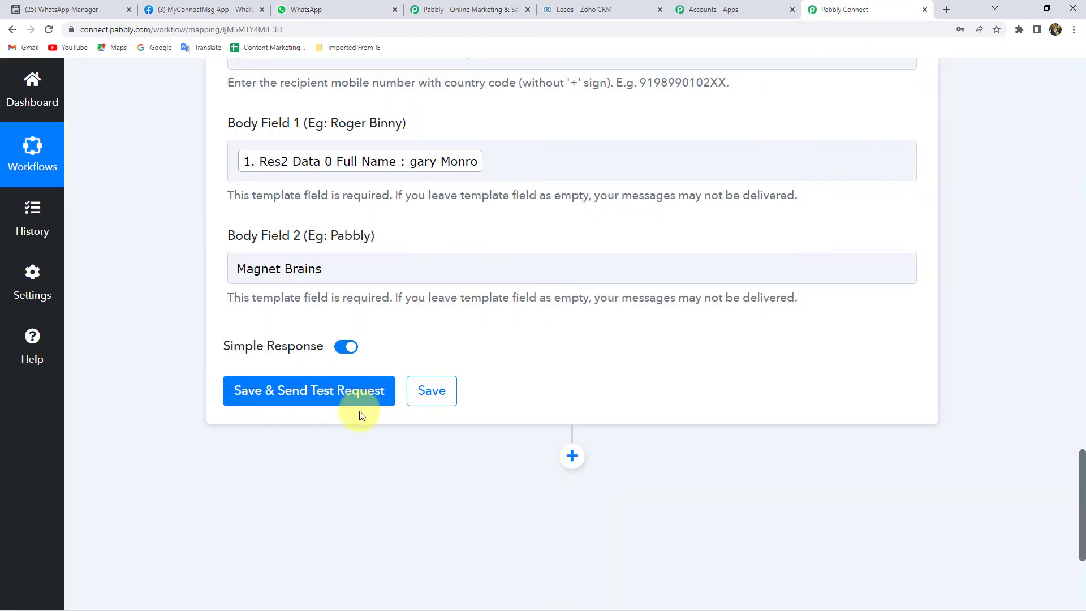
{"action": "left_click", "coordinate": [288, 10]}
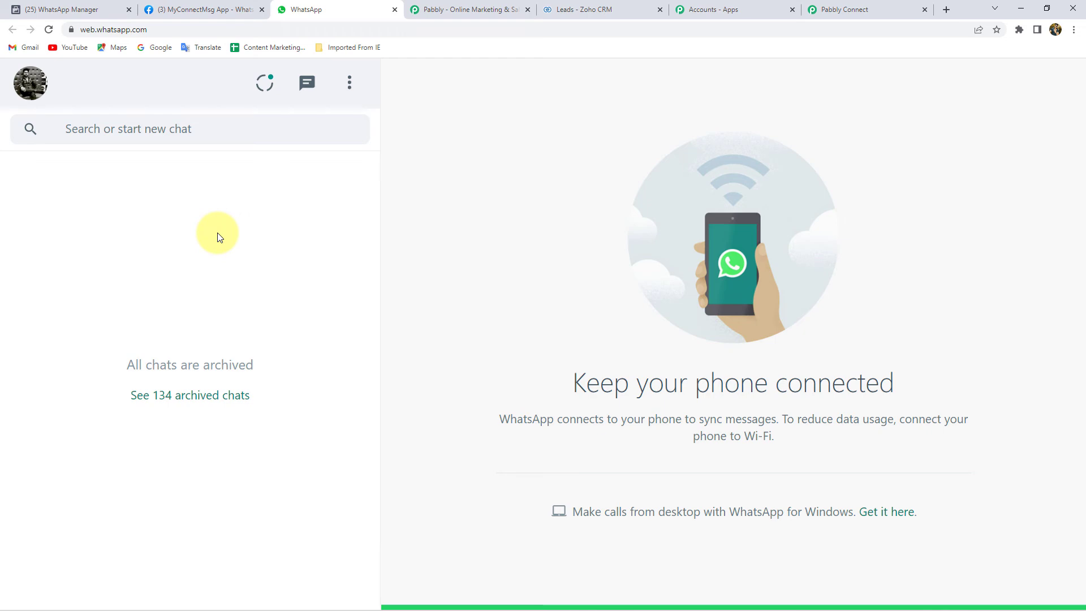
{"action": "left_click", "coordinate": [52, 8]}
{"action": "scroll", "coordinate": [647, 278], "scroll_direction": "up", "scroll_amount": 5}
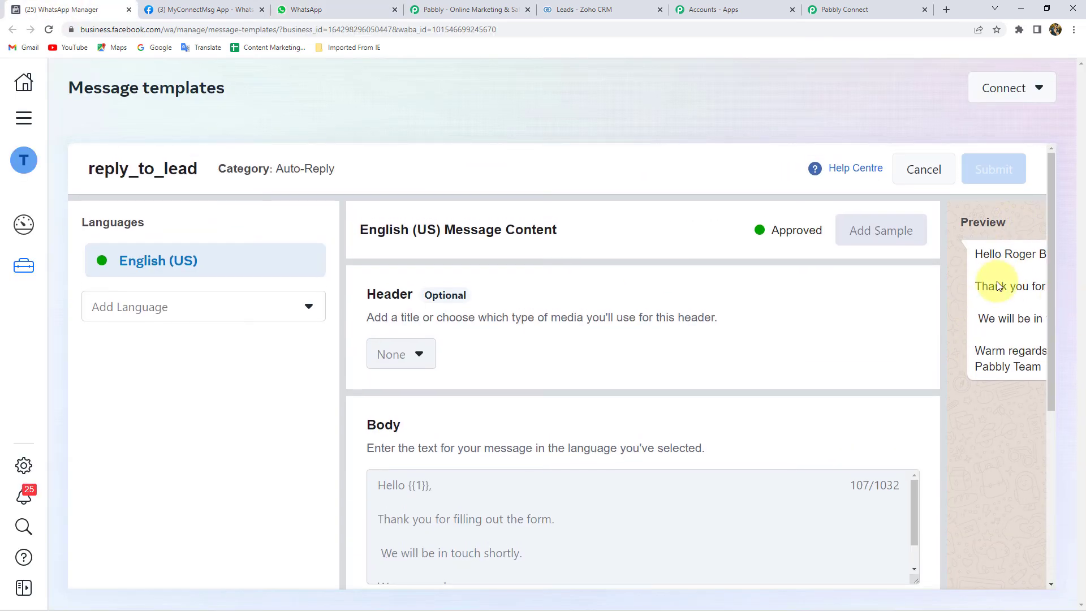
{"action": "left_click", "coordinate": [843, 10]}
{"action": "left_click", "coordinate": [314, 401]}
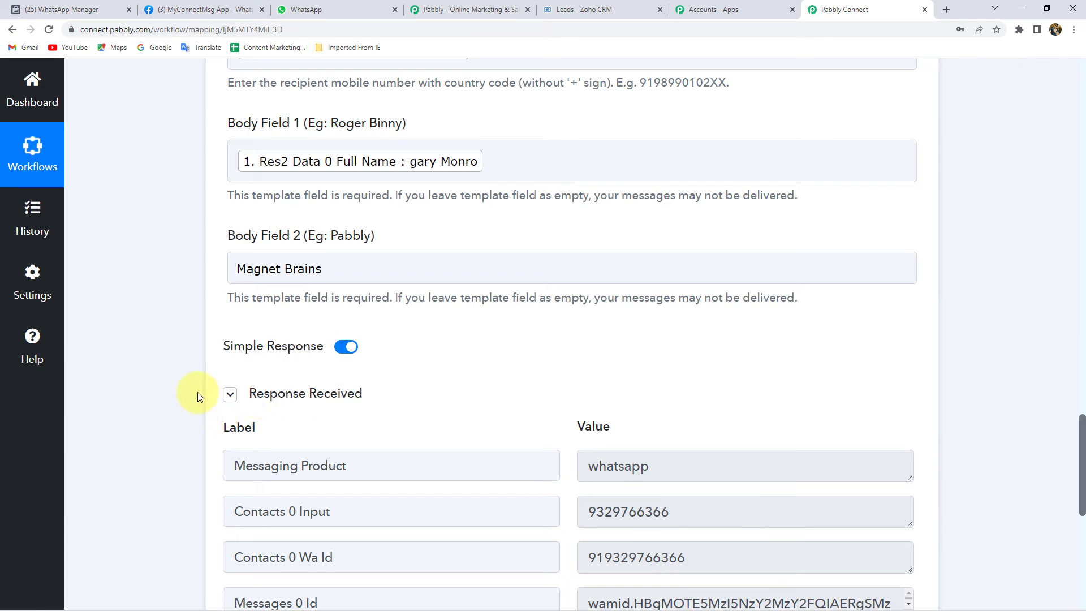
{"action": "scroll", "coordinate": [198, 394], "scroll_direction": "down", "scroll_amount": 4}
{"action": "scroll", "coordinate": [198, 394], "scroll_direction": "up", "scroll_amount": 15}
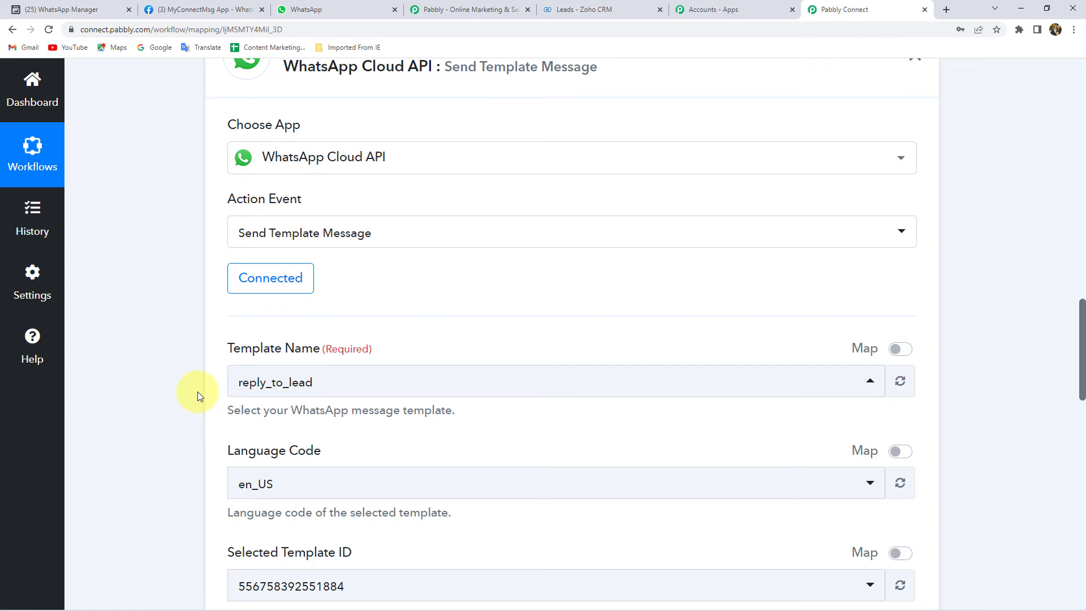
{"action": "scroll", "coordinate": [198, 392], "scroll_direction": "up", "scroll_amount": 1}
{"action": "scroll", "coordinate": [197, 394], "scroll_direction": "down", "scroll_amount": 6}
{"action": "scroll", "coordinate": [198, 391], "scroll_direction": "down", "scroll_amount": 2}
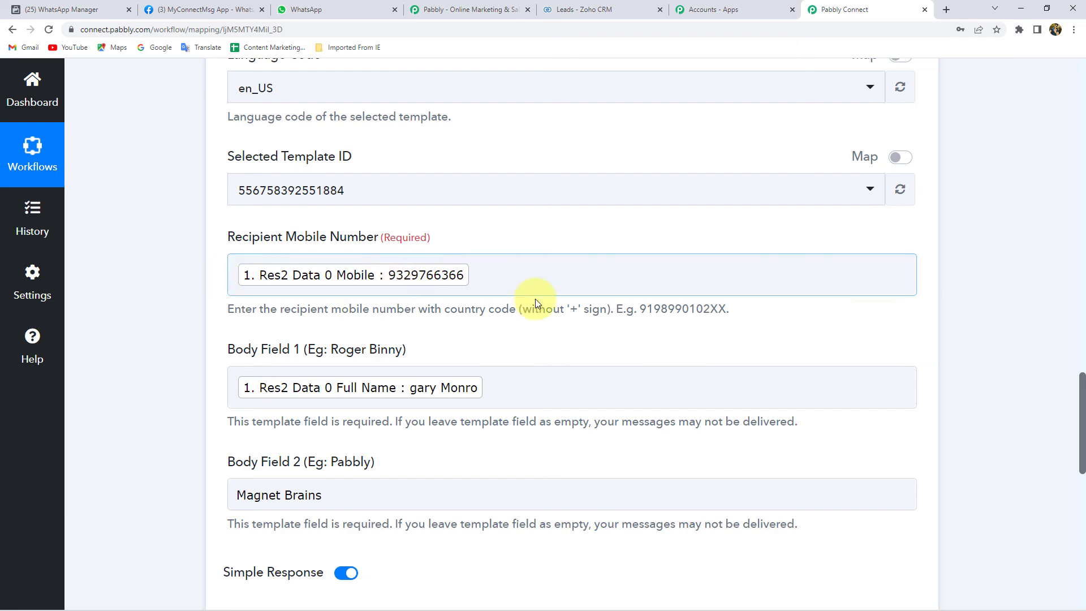
{"action": "left_click", "coordinate": [317, 10]}
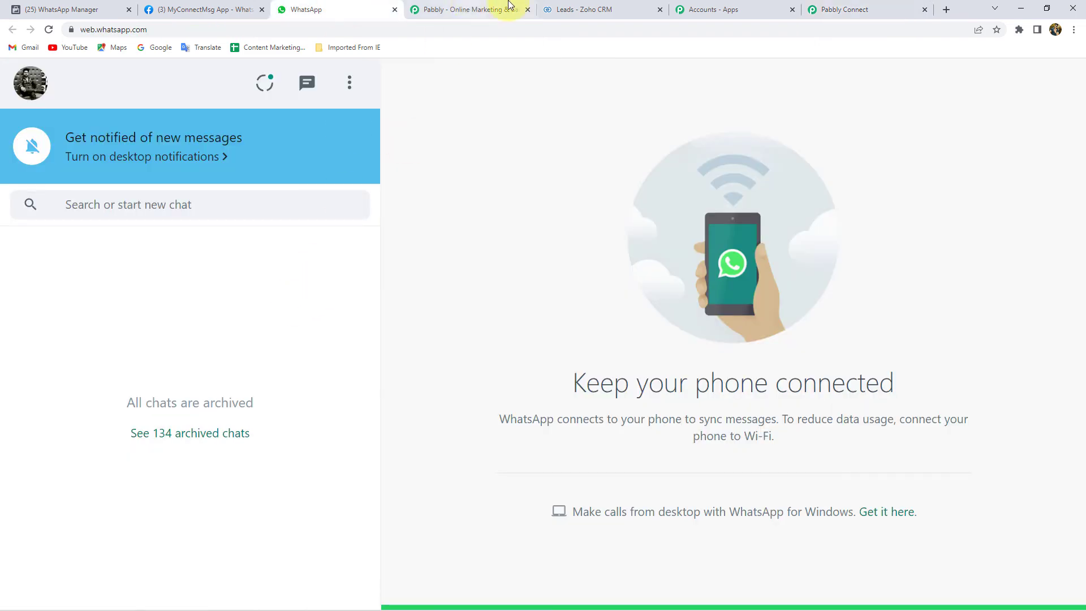
{"action": "left_click", "coordinate": [877, 7]}
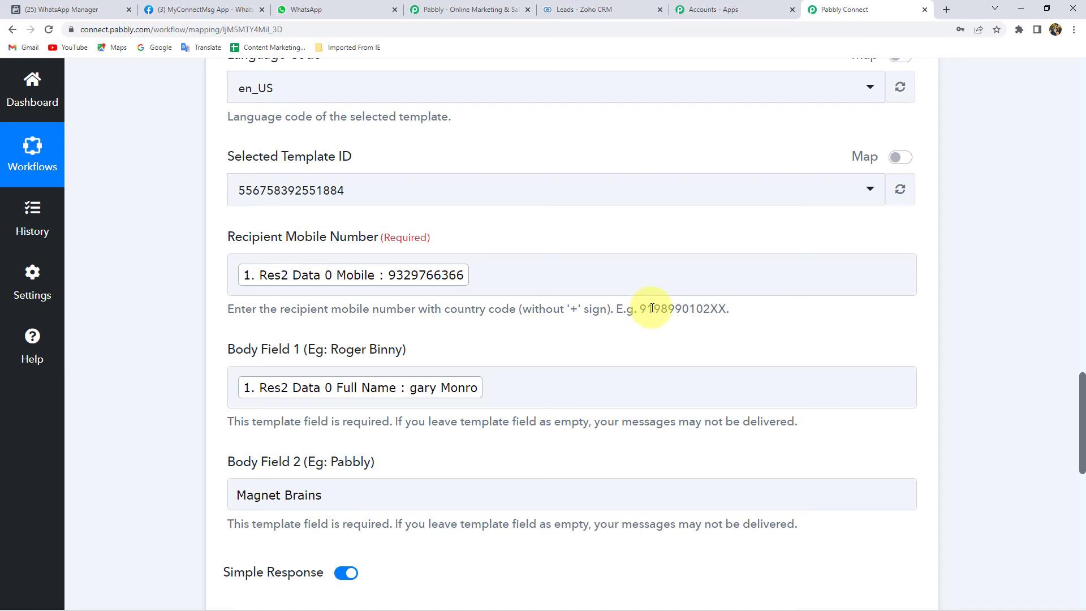
{"action": "left_click", "coordinate": [405, 277]}
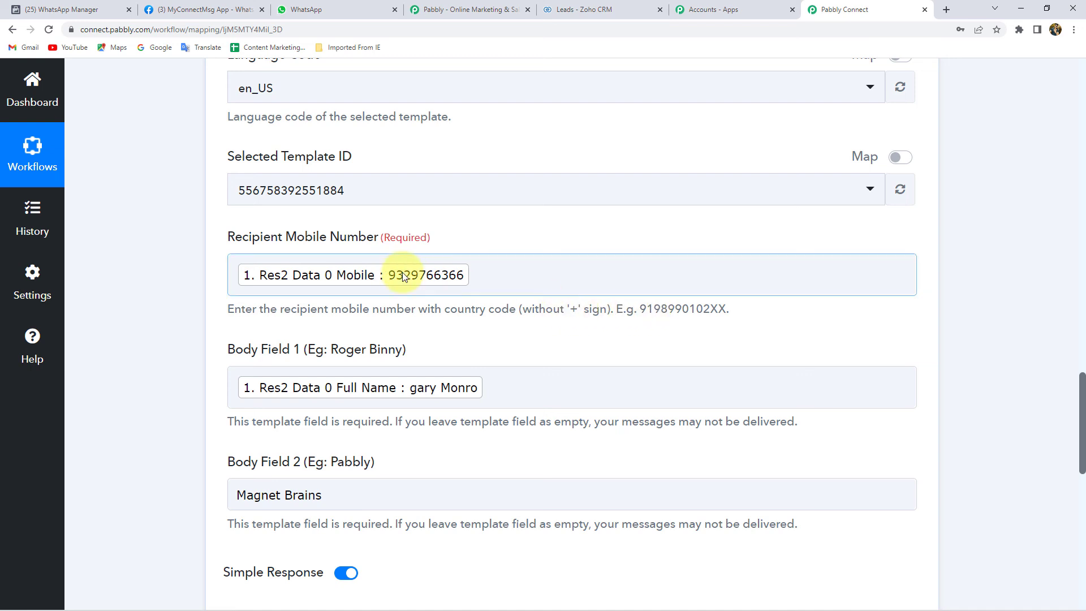
{"action": "left_click", "coordinate": [237, 273]}
{"action": "type", "text": "91"}
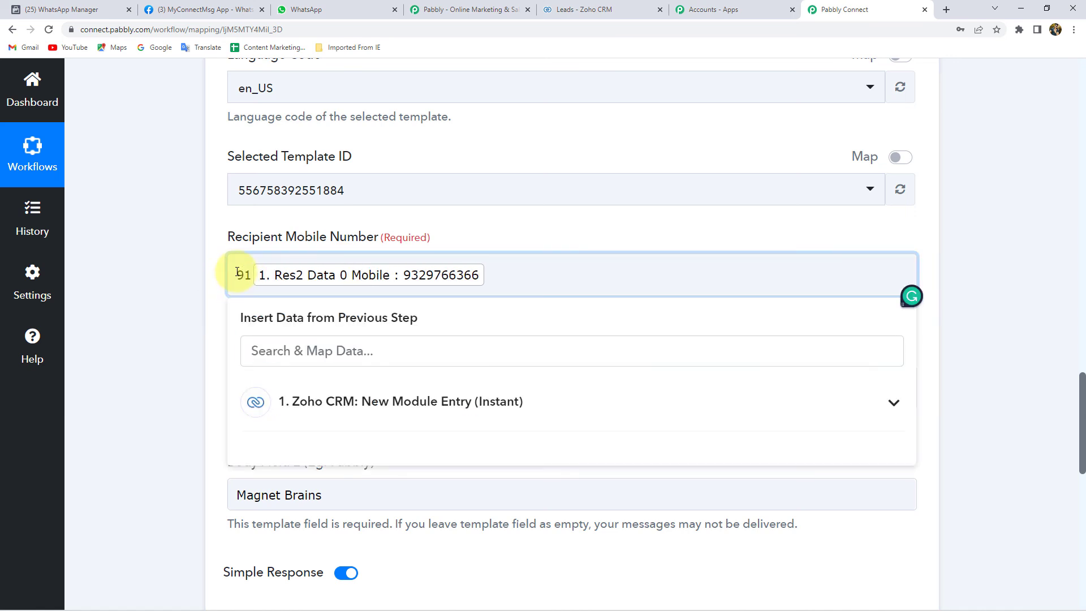
{"action": "left_click", "coordinate": [190, 283]}
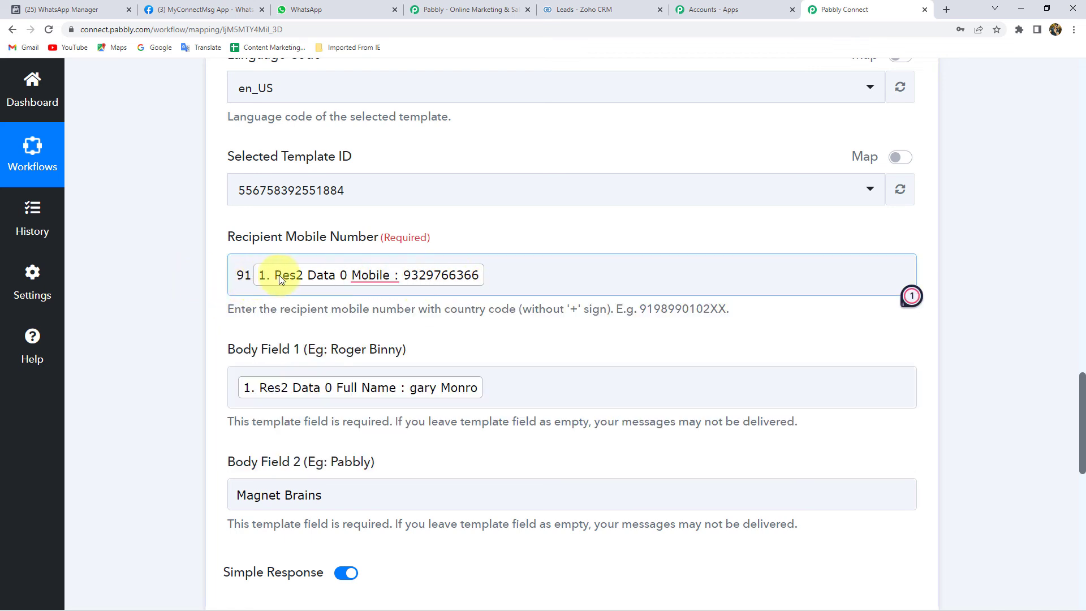
{"action": "left_click_drag", "start_coordinate": [246, 275], "coordinate": [179, 273]}
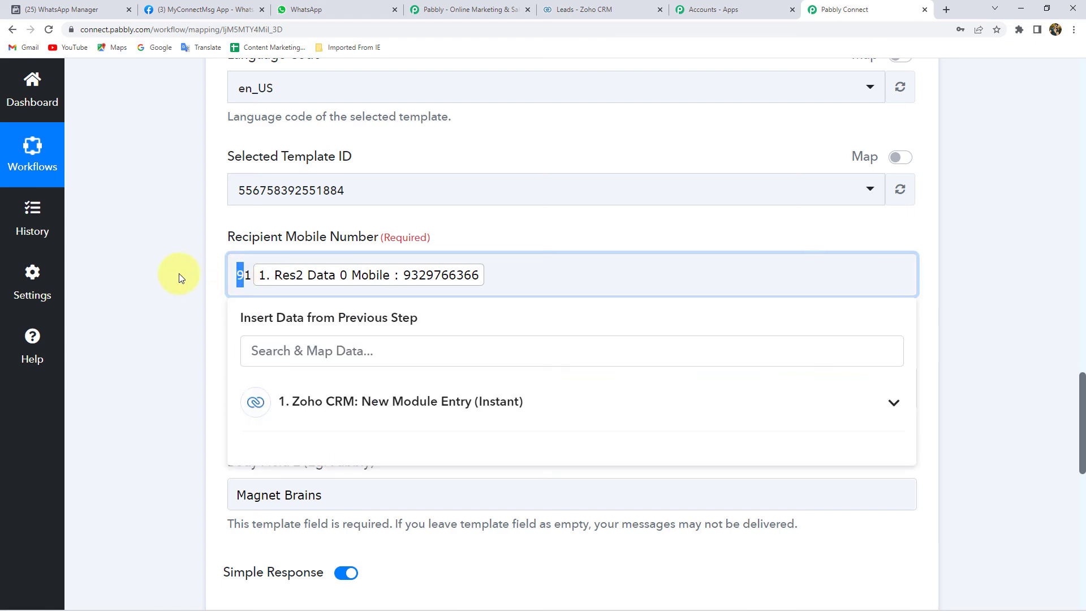
{"action": "left_click_drag", "start_coordinate": [250, 271], "coordinate": [208, 277]}
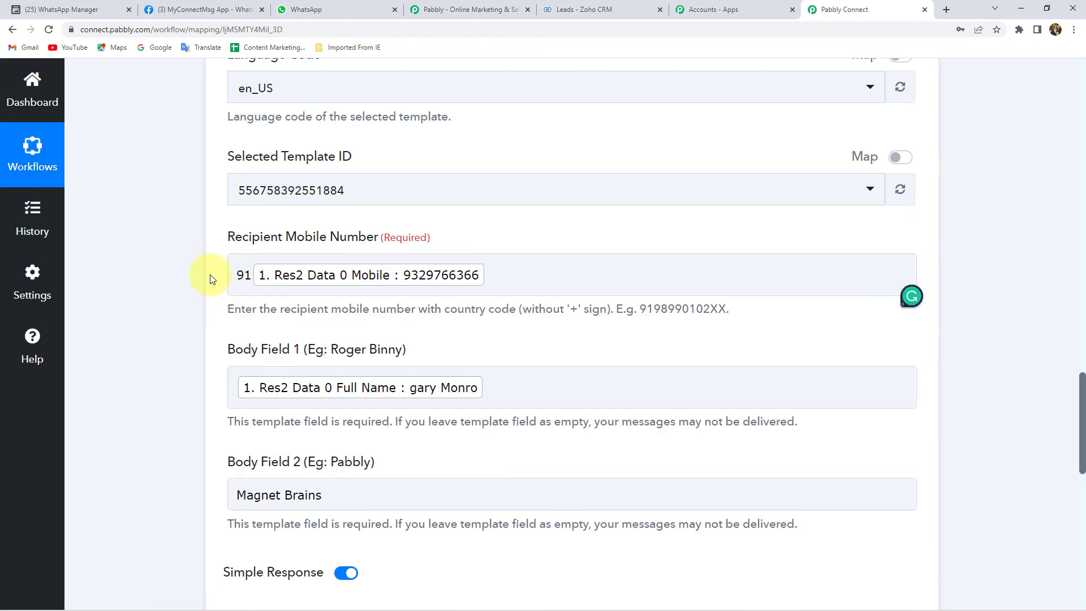
{"action": "scroll", "coordinate": [172, 297], "scroll_direction": "down", "scroll_amount": 6}
{"action": "scroll", "coordinate": [172, 297], "scroll_direction": "down", "scroll_amount": 3}
{"action": "left_click", "coordinate": [309, 363]}
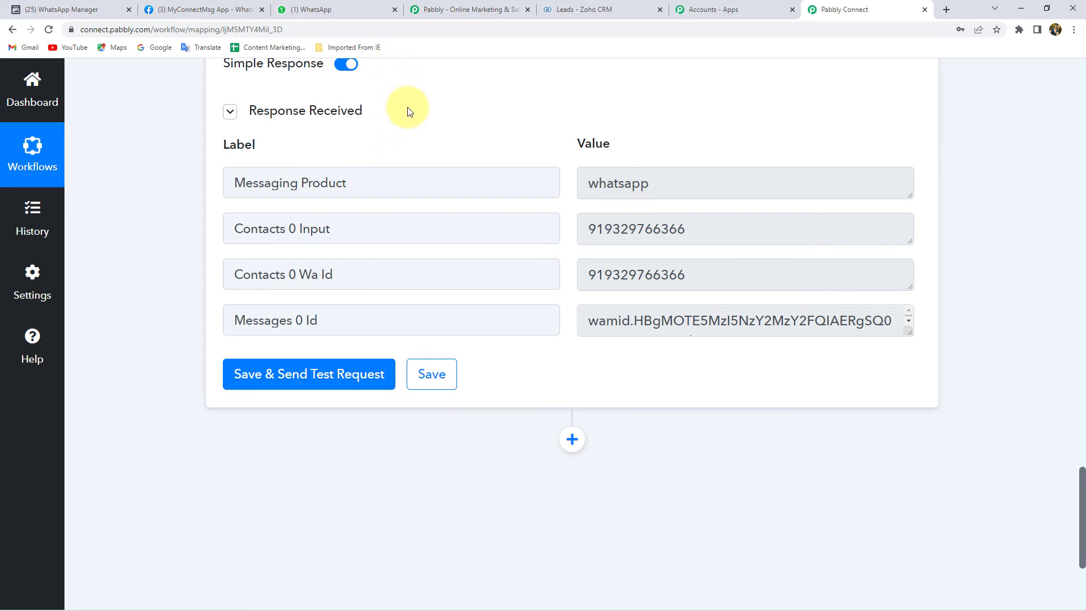
Step: Delete the duplicate test greeting for me only in the lead's WhatsApp chat, then return to Pabbly
{"action": "left_click", "coordinate": [328, 8]}
{"action": "left_click", "coordinate": [134, 301]}
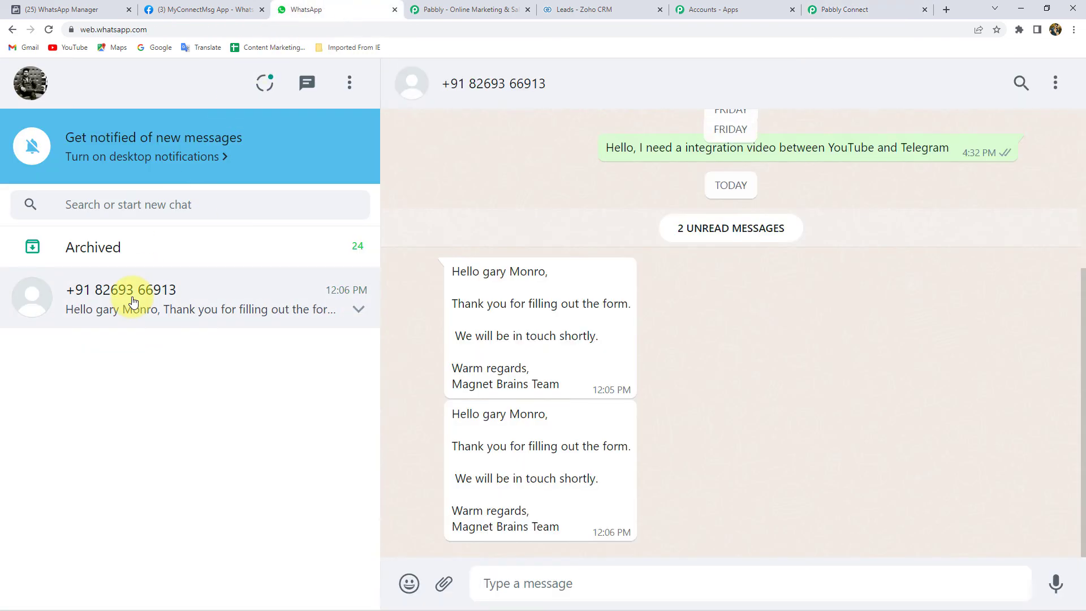
{"action": "left_click", "coordinate": [623, 272]}
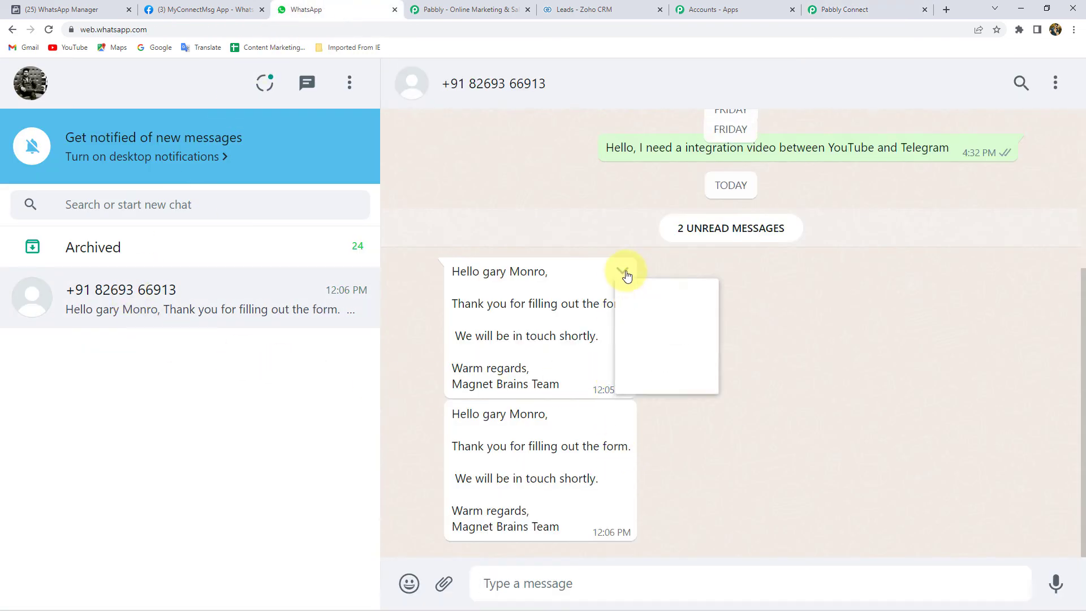
{"action": "left_click", "coordinate": [678, 406]}
{"action": "left_click", "coordinate": [634, 369]}
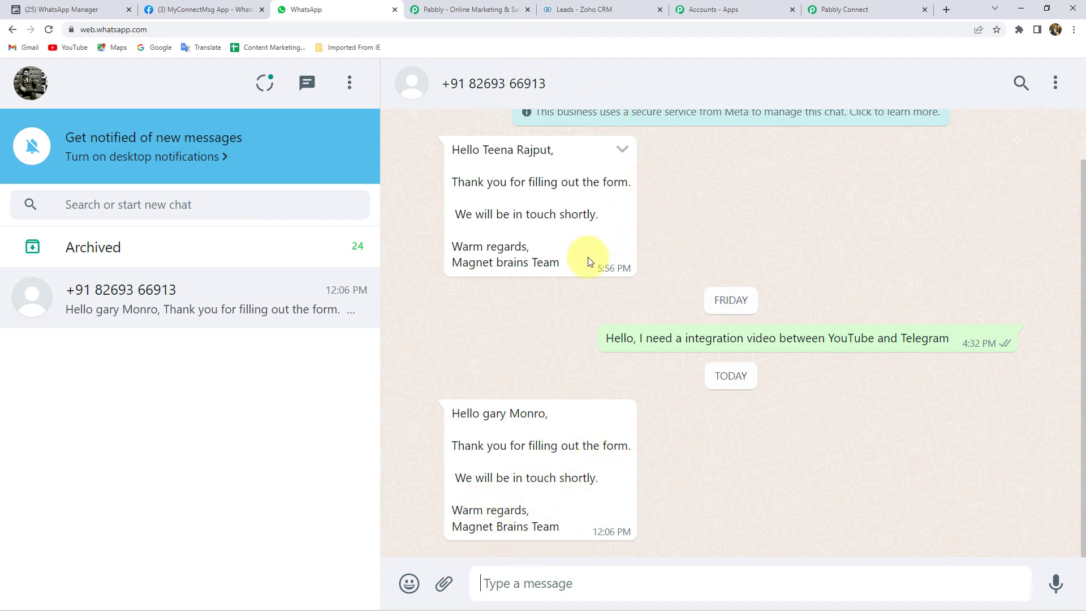
{"action": "left_click", "coordinate": [830, 14]}
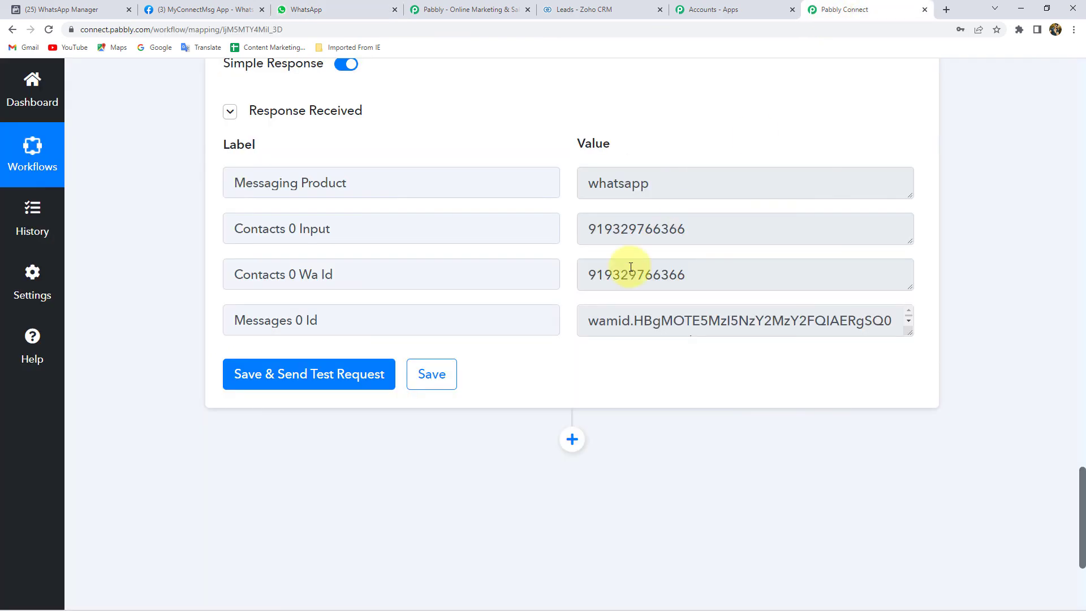
Step: Save the WhatsApp Cloud API action, collapse the action and Zoho CRM trigger steps, and recheck the WhatsApp chat
{"action": "left_click", "coordinate": [434, 375]}
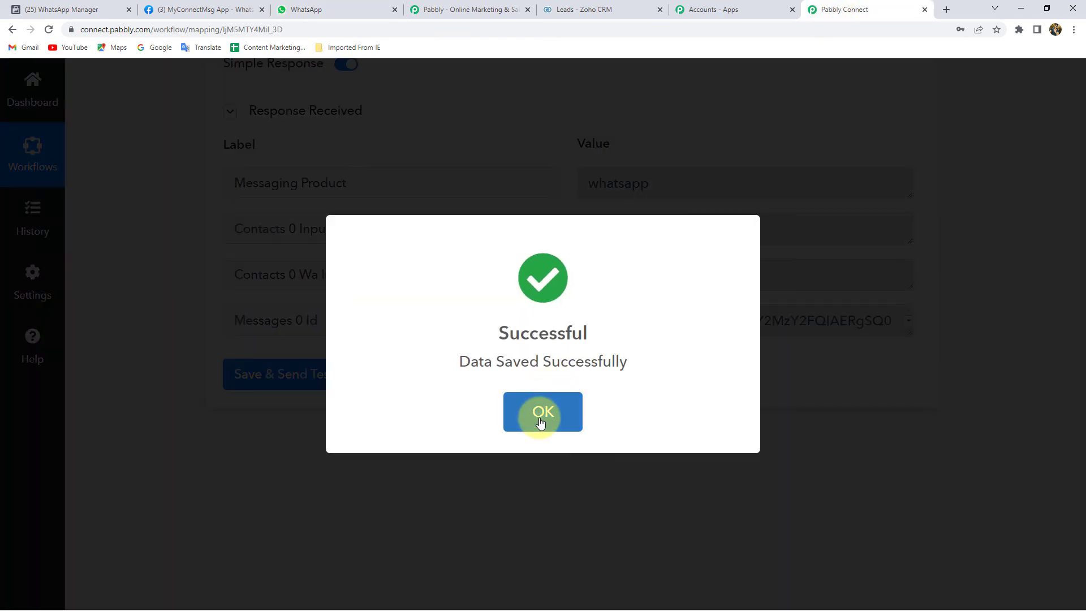
{"action": "left_click", "coordinate": [540, 421]}
{"action": "scroll", "coordinate": [492, 395], "scroll_direction": "up", "scroll_amount": 10}
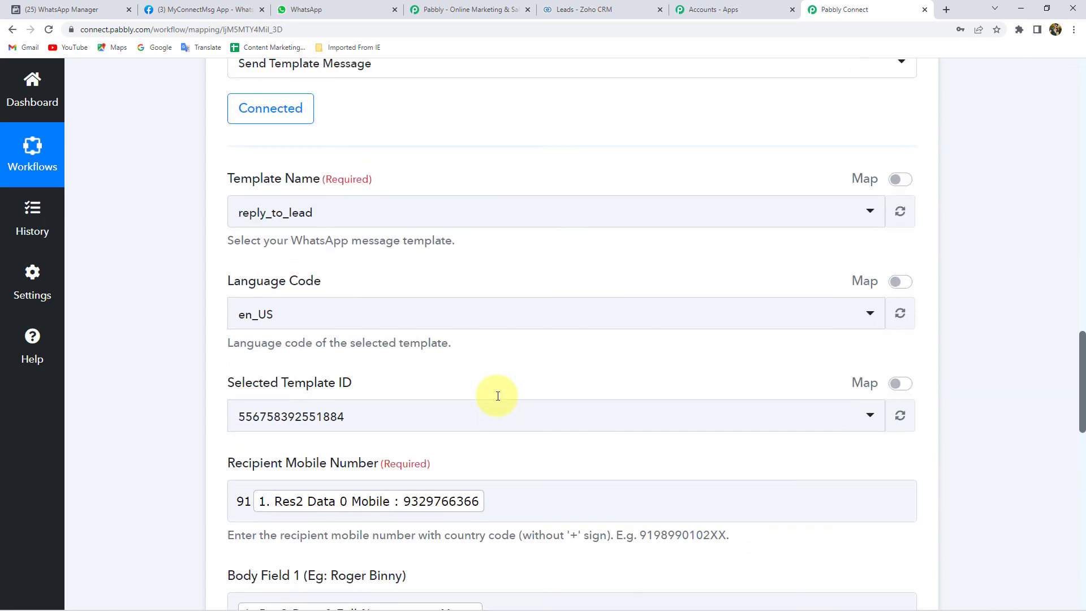
{"action": "scroll", "coordinate": [436, 267], "scroll_direction": "up", "scroll_amount": 3}
{"action": "left_click", "coordinate": [467, 278]}
{"action": "scroll", "coordinate": [468, 277], "scroll_direction": "up", "scroll_amount": 12}
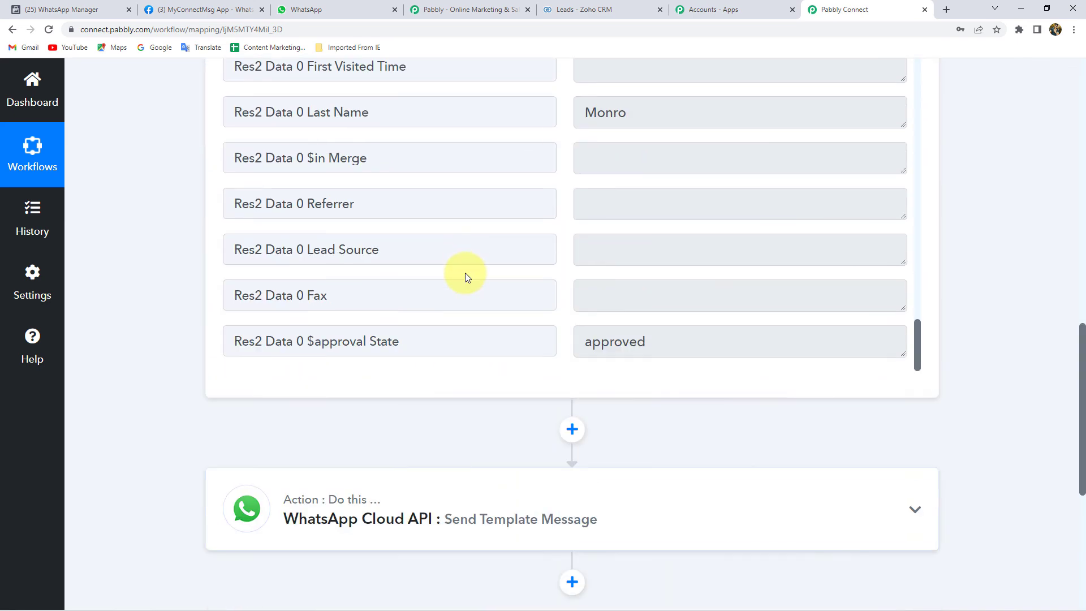
{"action": "scroll", "coordinate": [464, 275], "scroll_direction": "up", "scroll_amount": 5}
{"action": "left_click", "coordinate": [464, 274]}
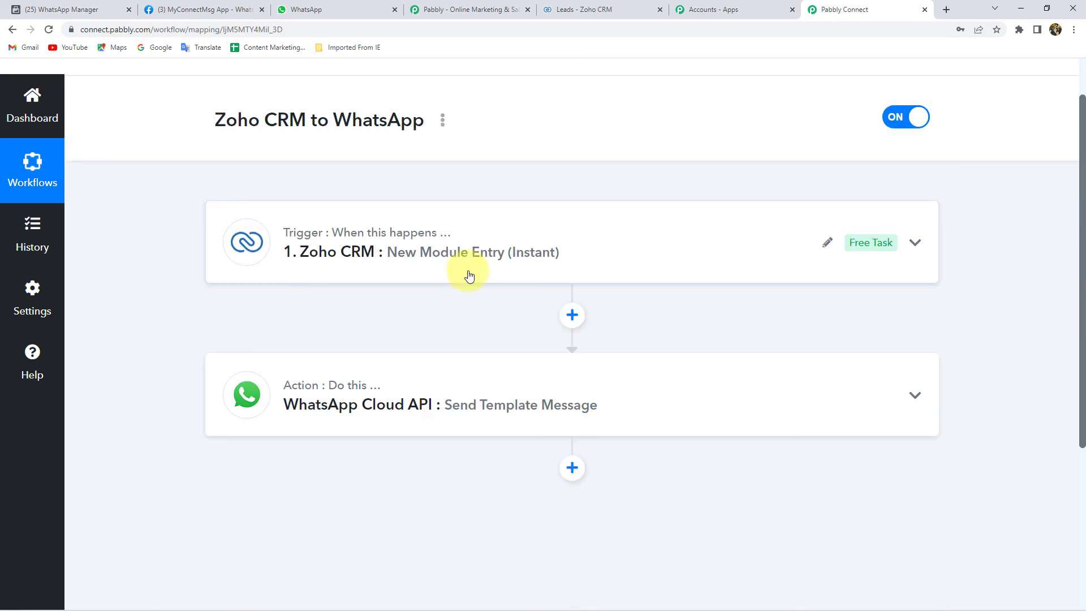
{"action": "scroll", "coordinate": [509, 271], "scroll_direction": "up", "scroll_amount": 1}
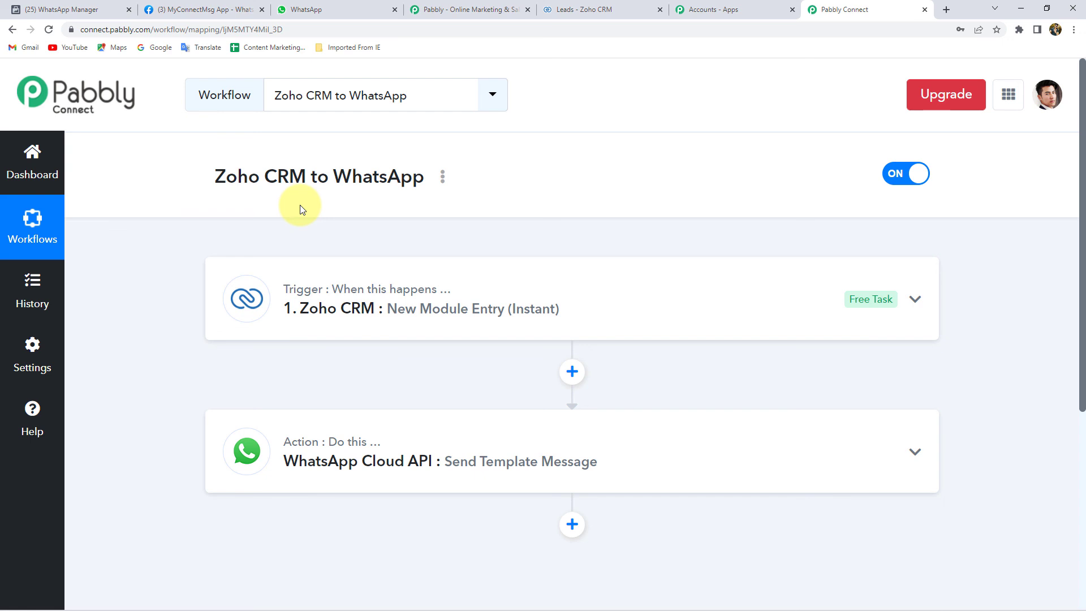
{"action": "left_click", "coordinate": [334, 9]}
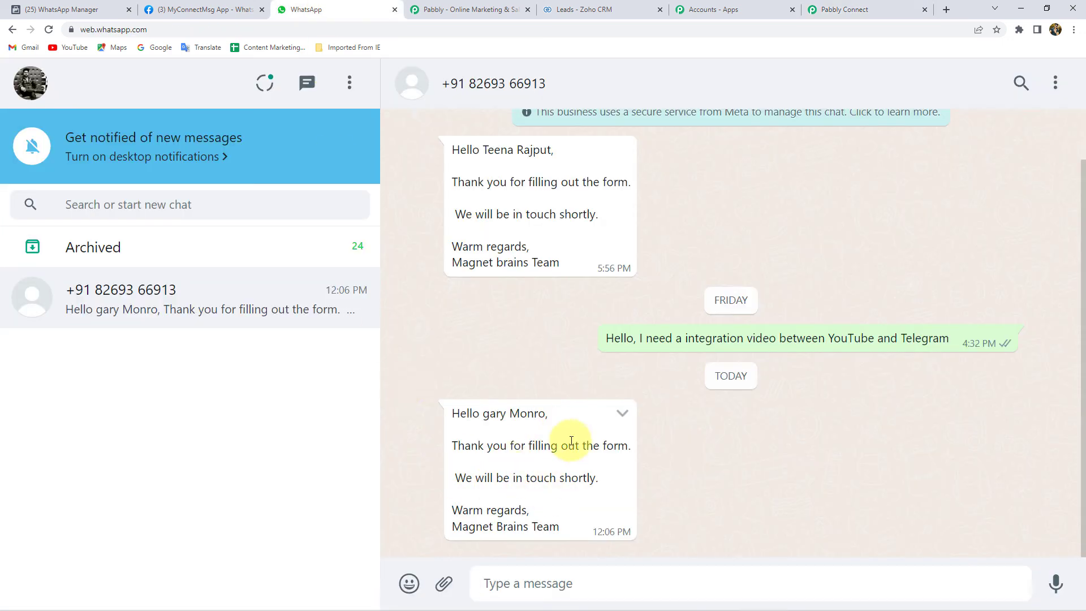
{"action": "left_click", "coordinate": [847, 10]}
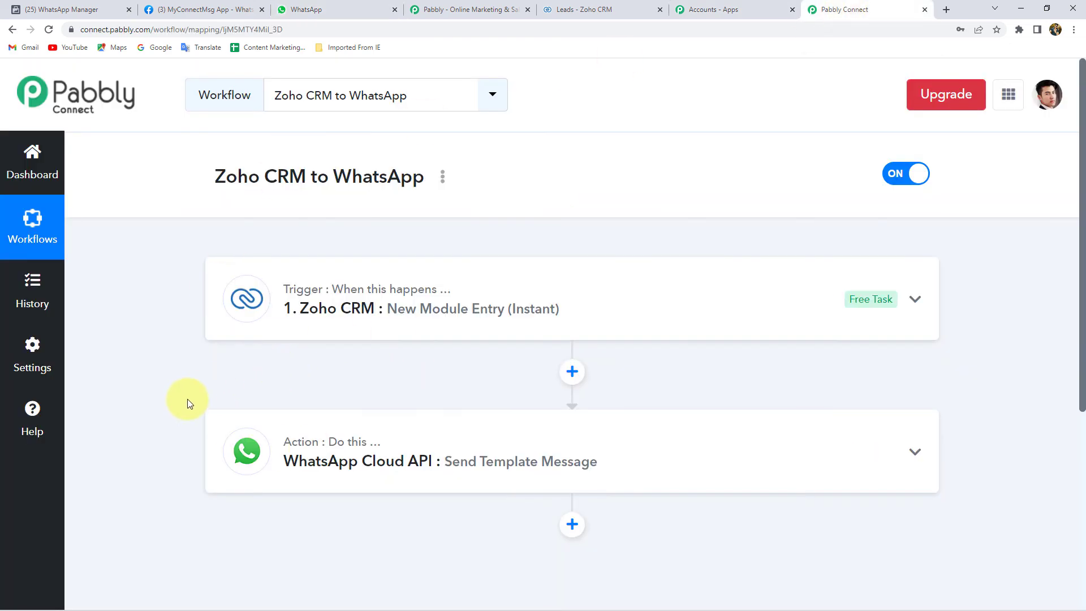